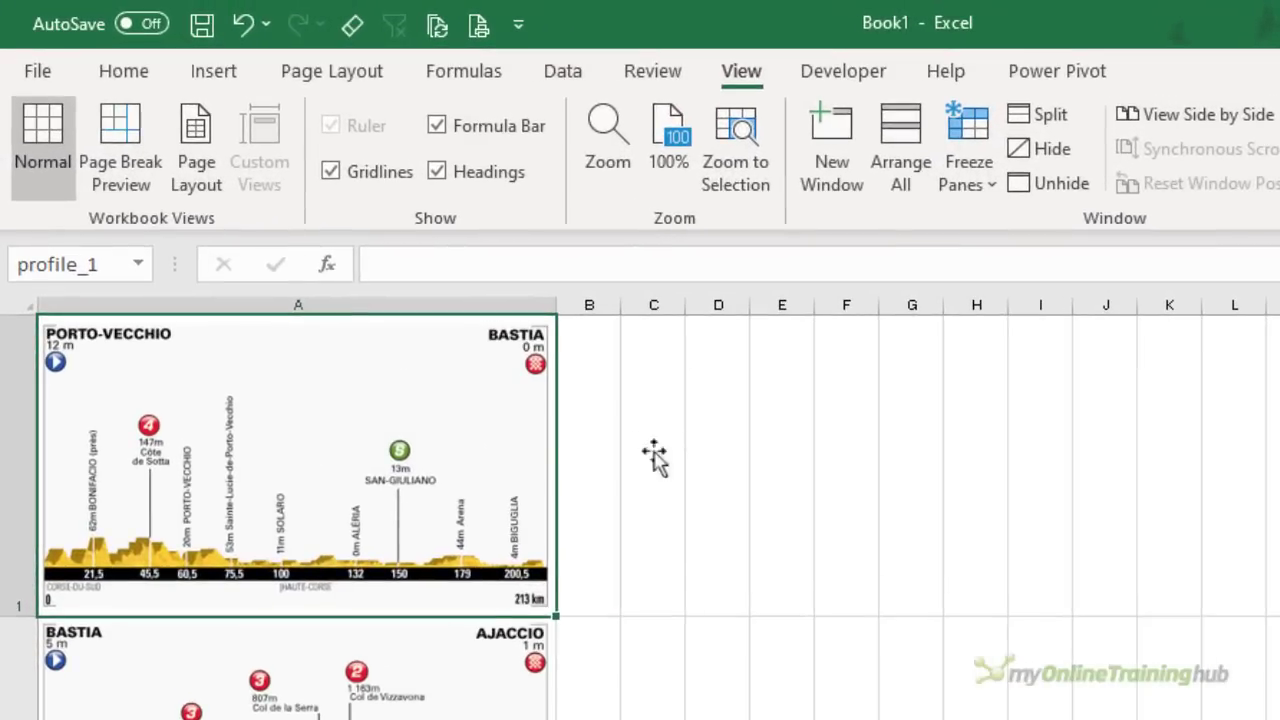
Step: Select the Porto-Vecchio picture over A1, nudge it right, then undo so it stays put
{"action": "left_click", "coordinate": [522, 412]}
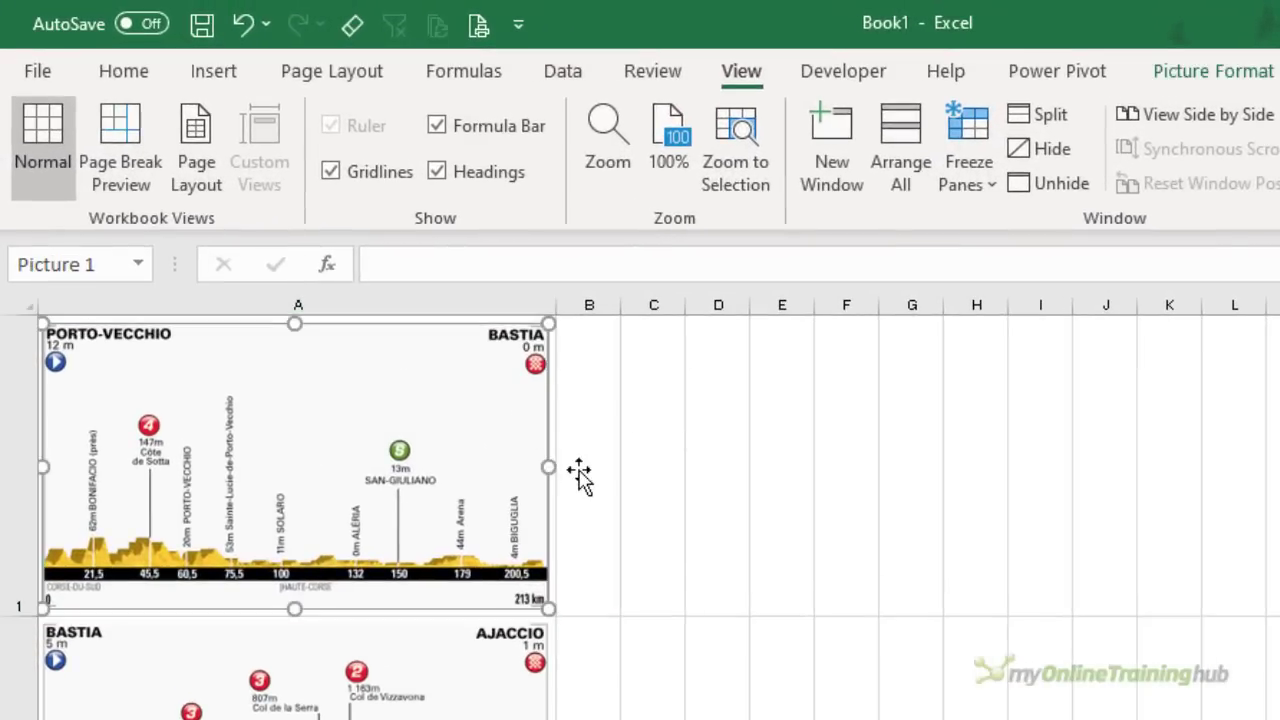
{"action": "left_click", "coordinate": [580, 469]}
{"action": "key", "text": "Left"}
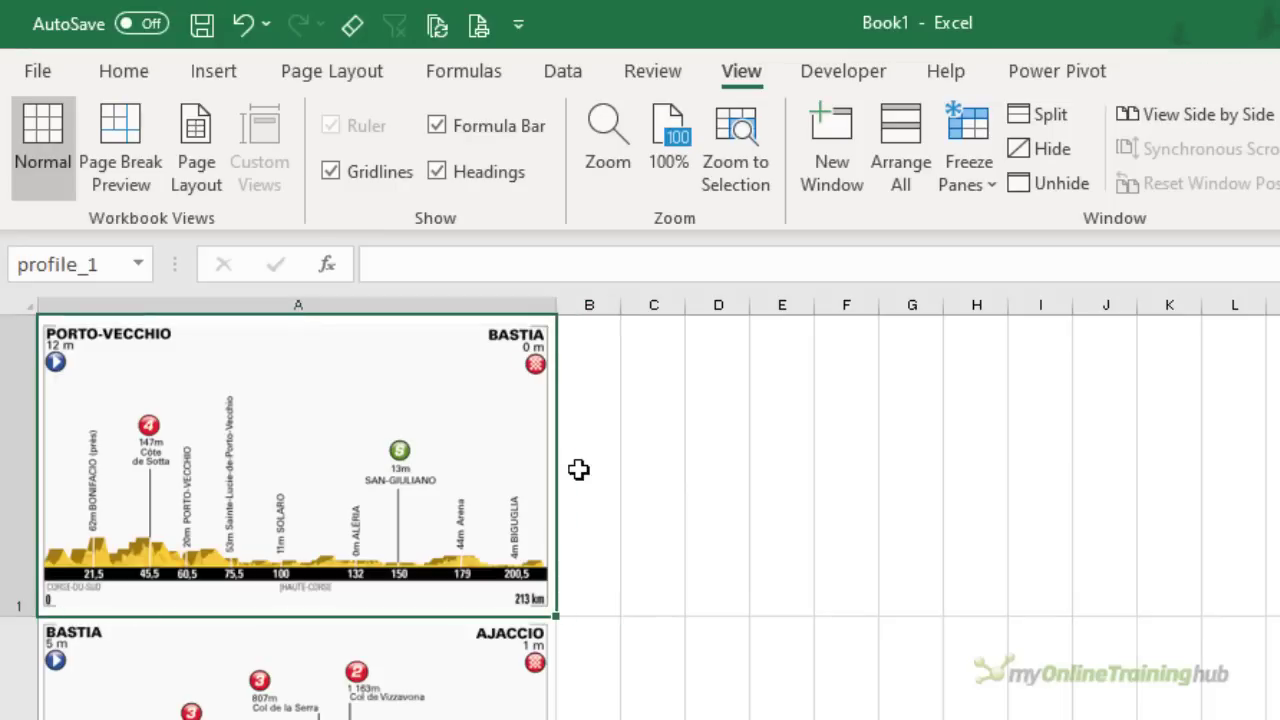
{"action": "left_click", "coordinate": [385, 453]}
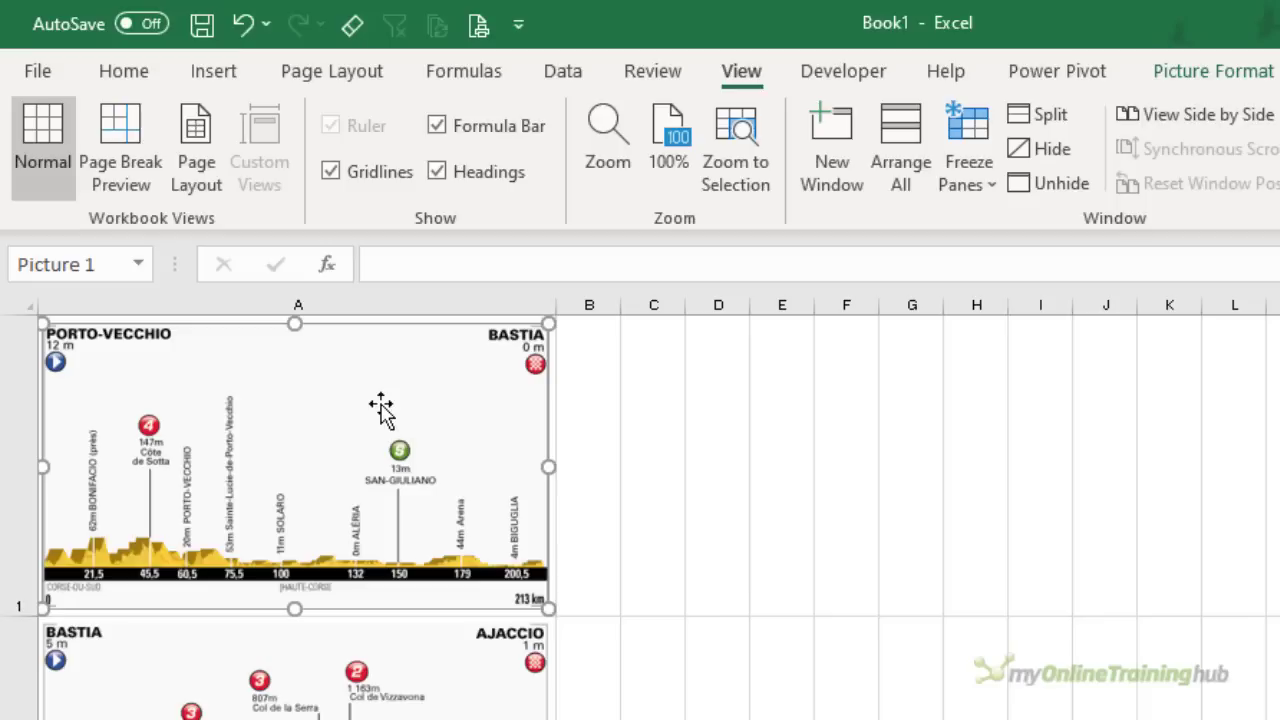
{"action": "left_click", "coordinate": [559, 409]}
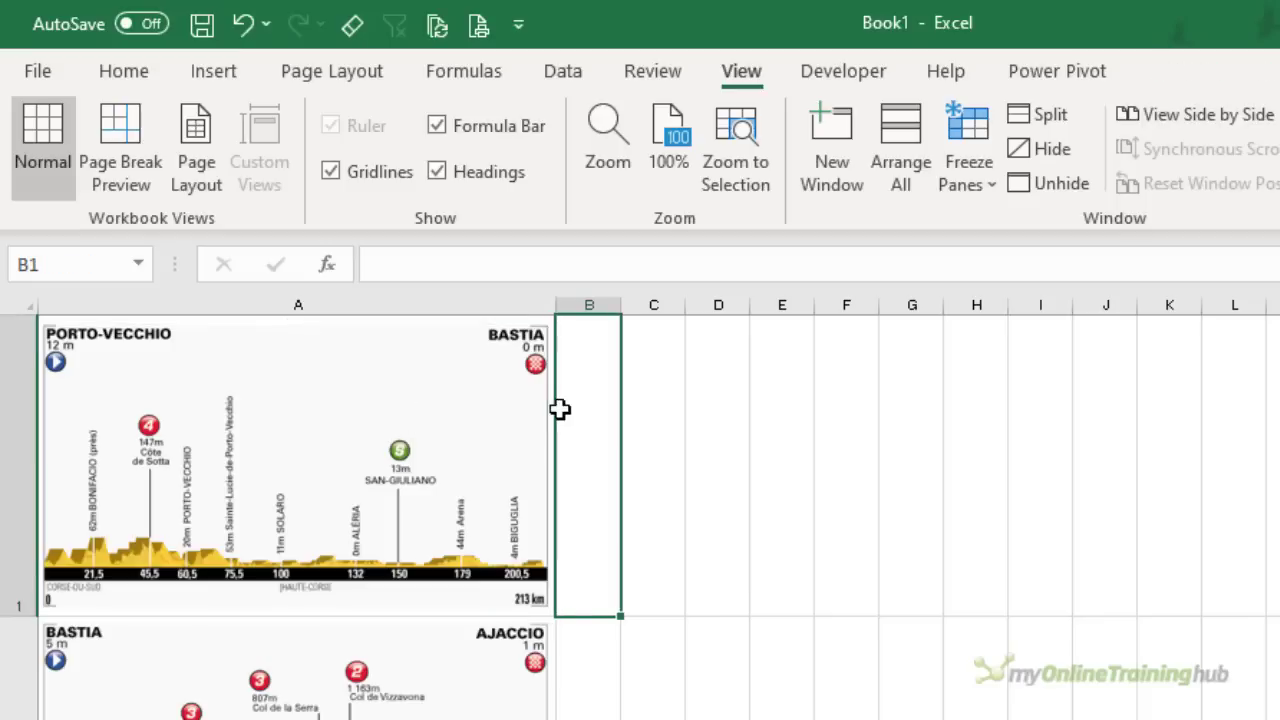
{"action": "key", "text": "Left"}
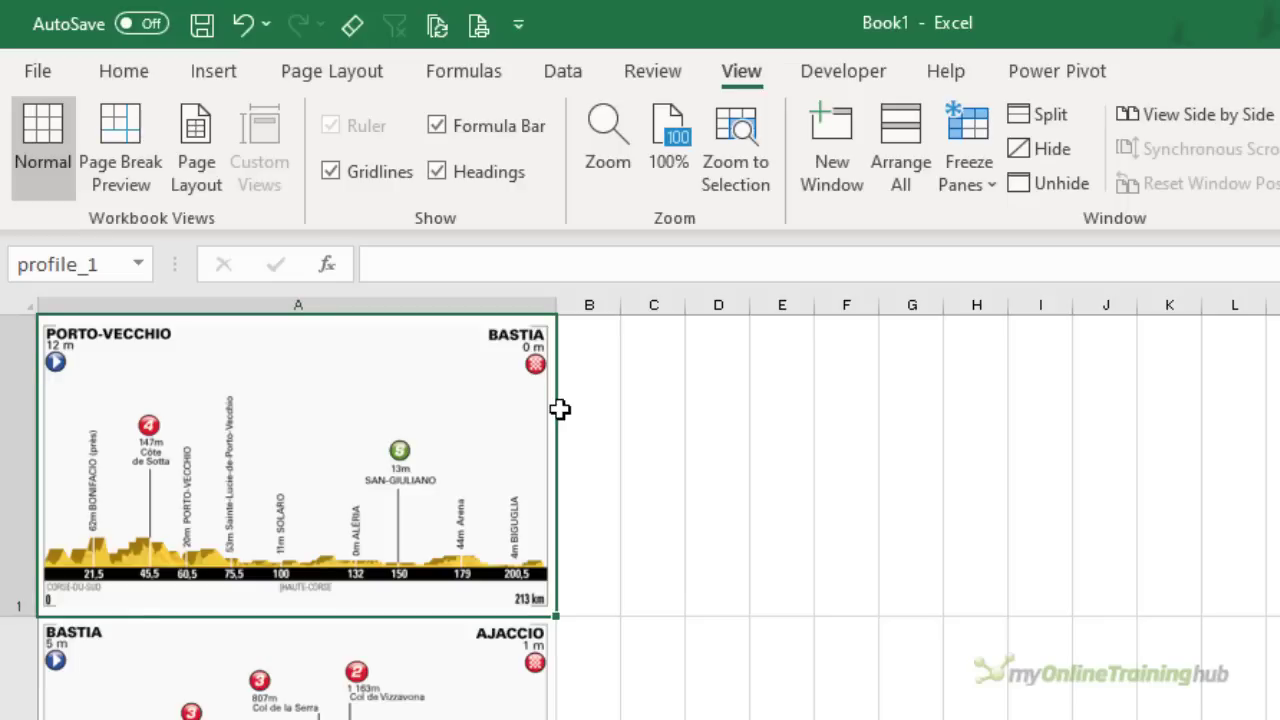
{"action": "left_click", "coordinate": [538, 415]}
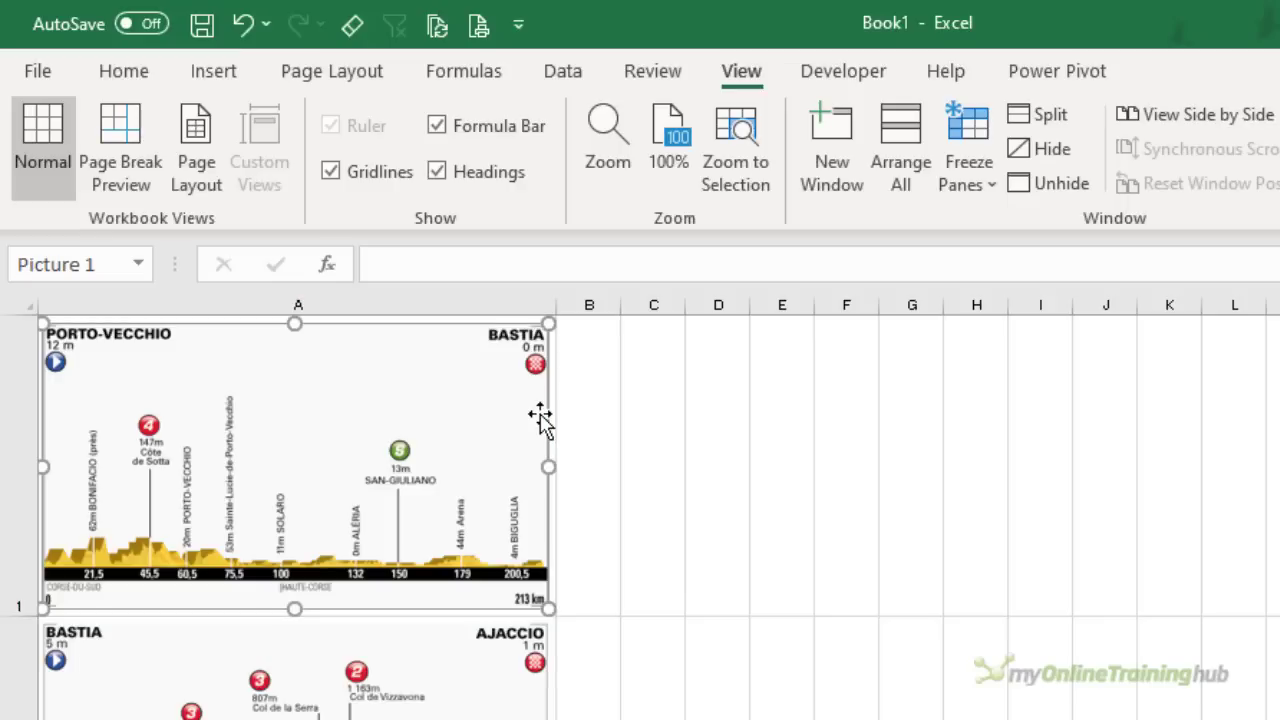
{"action": "left_click_drag", "start_coordinate": [553, 413], "coordinate": [557, 413]}
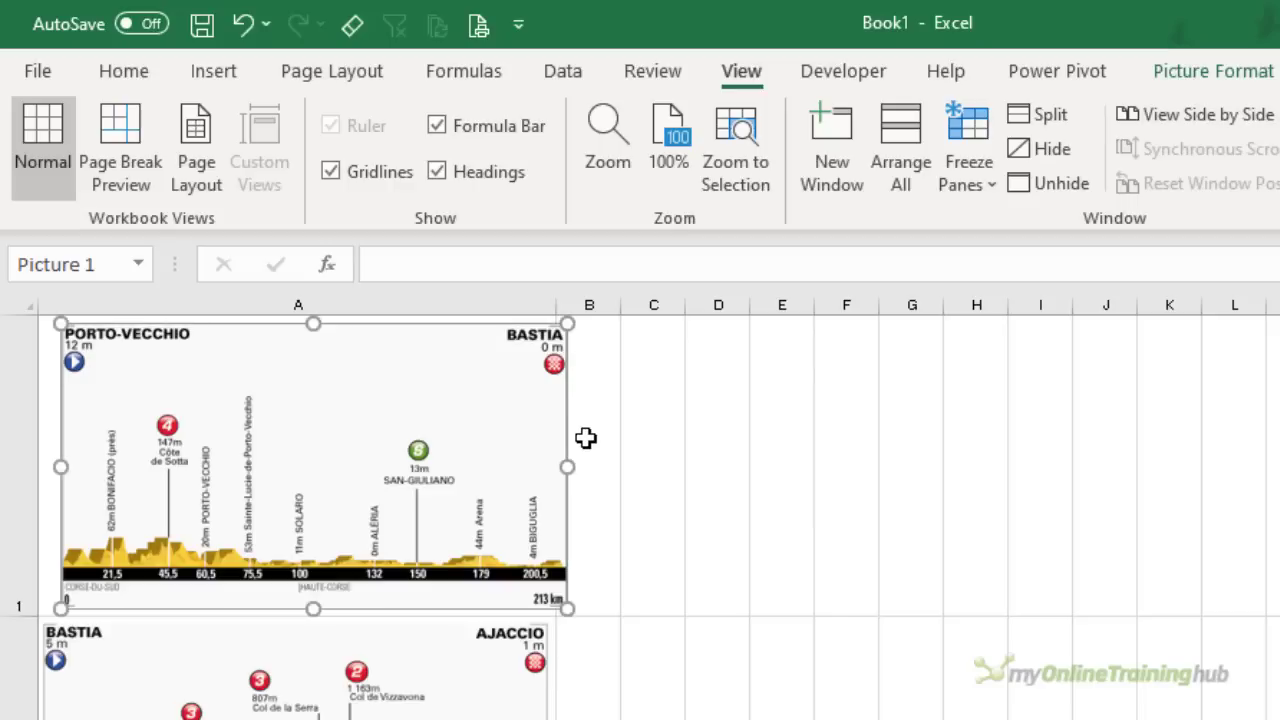
{"action": "key", "text": "ctrl+z"}
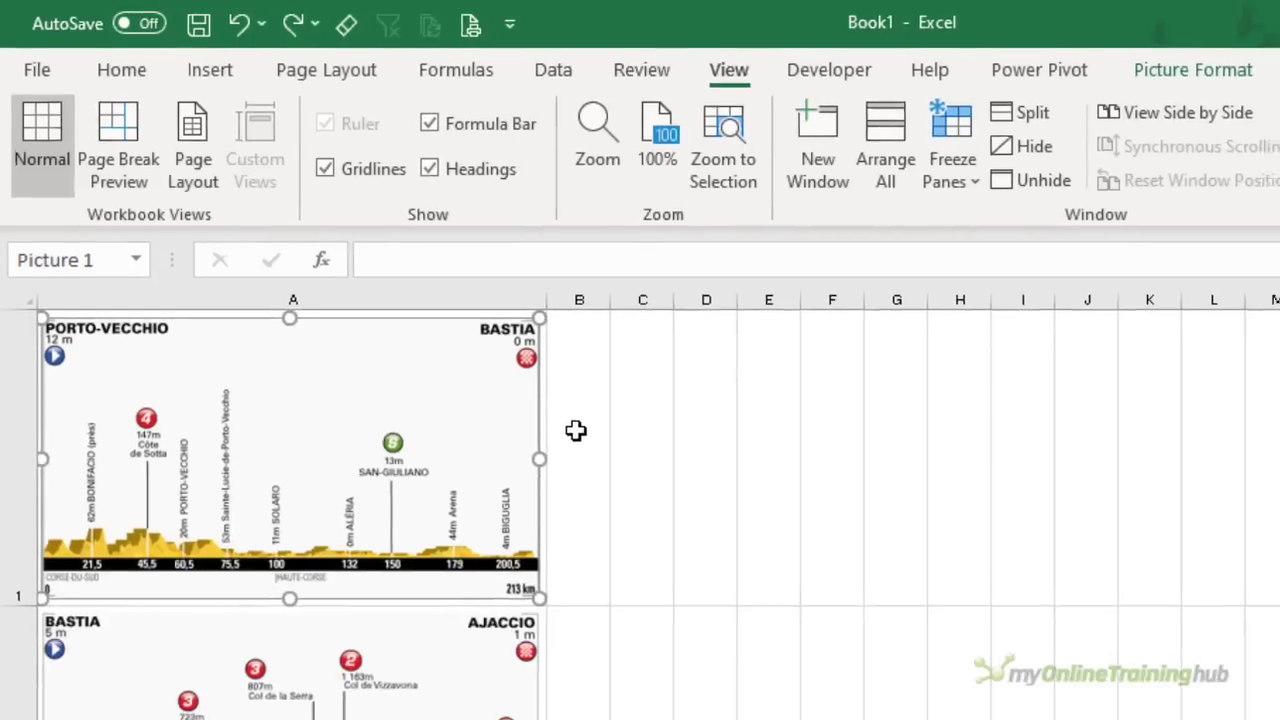
Step: Return to cell A1 and jump down to A22, which reads End
{"action": "left_click", "coordinate": [586, 438]}
{"action": "key", "text": "Left"}
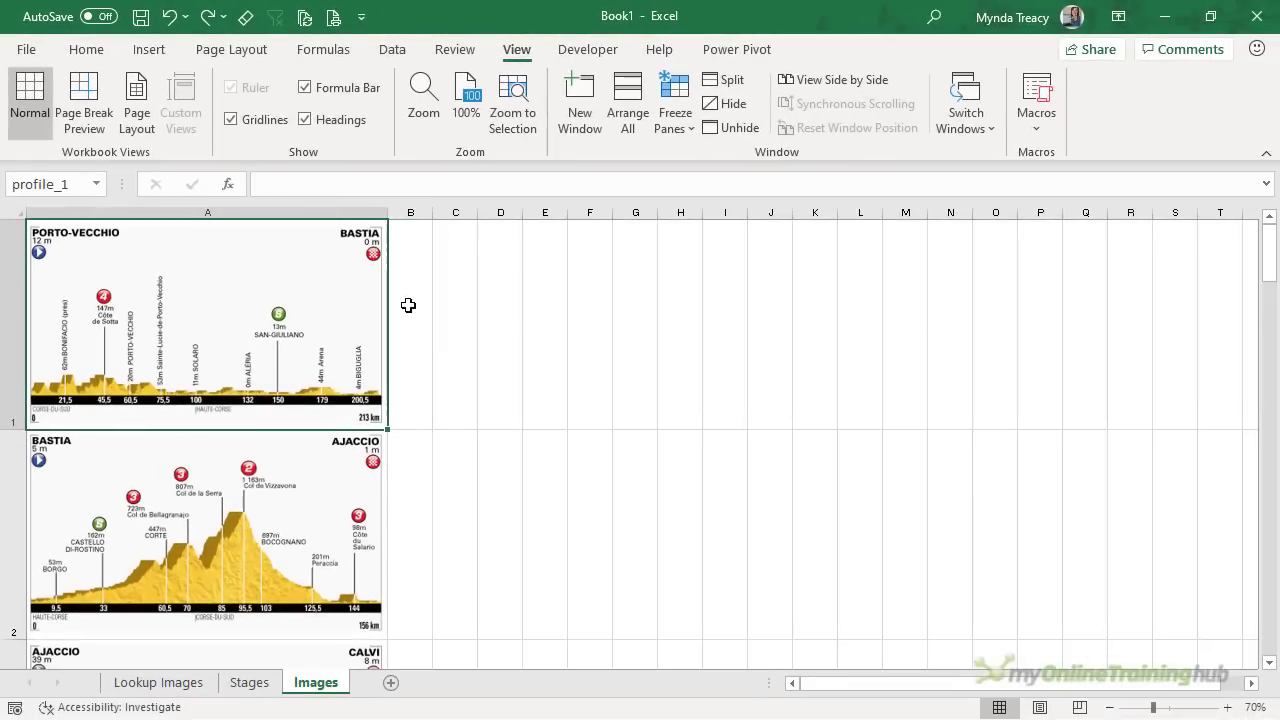
{"action": "key", "text": "ctrl+Down"}
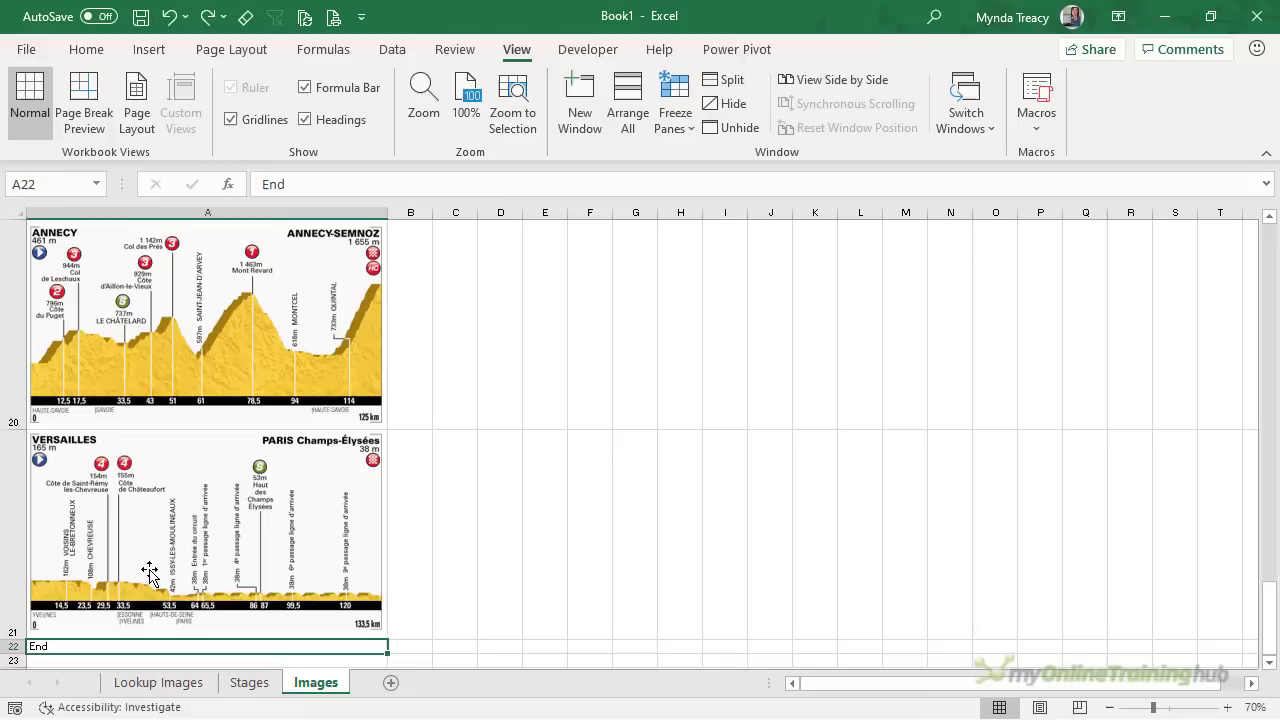
Step: Select all stage pictures and Distribute Vertically so they sit evenly down column A
{"action": "left_click", "coordinate": [149, 571]}
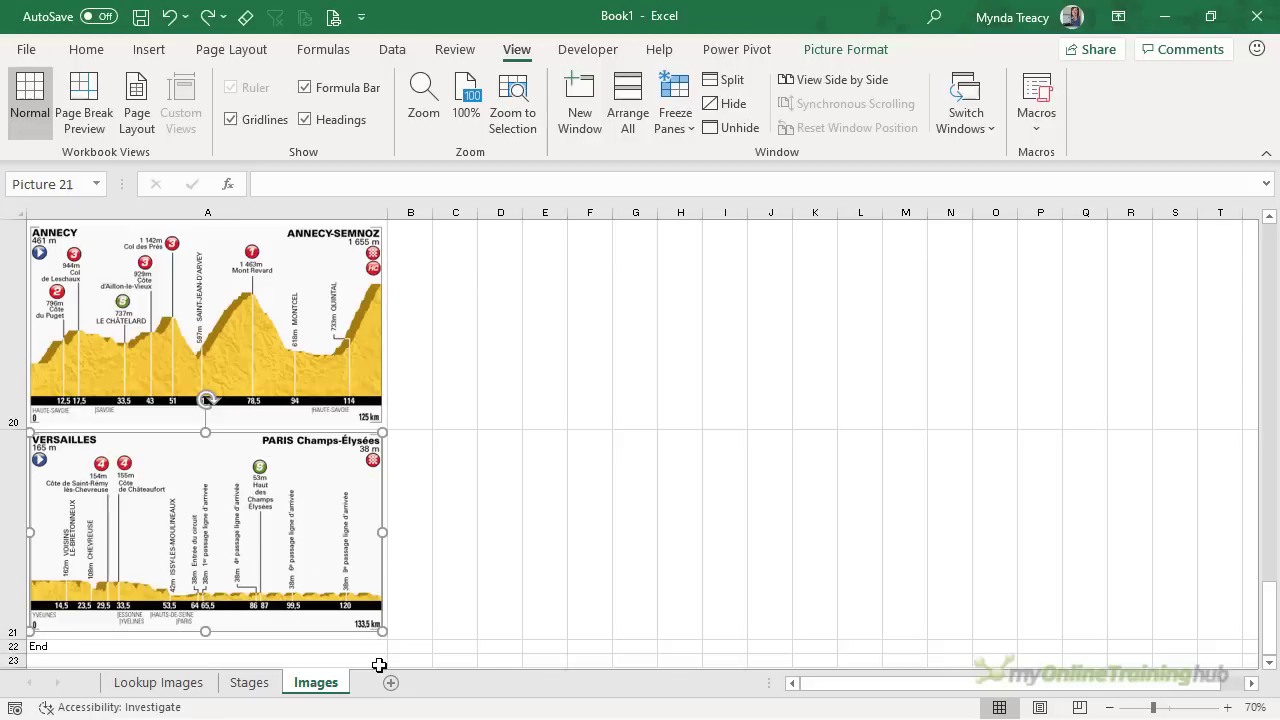
{"action": "key", "text": "Down"}
{"action": "key", "text": "Down"}
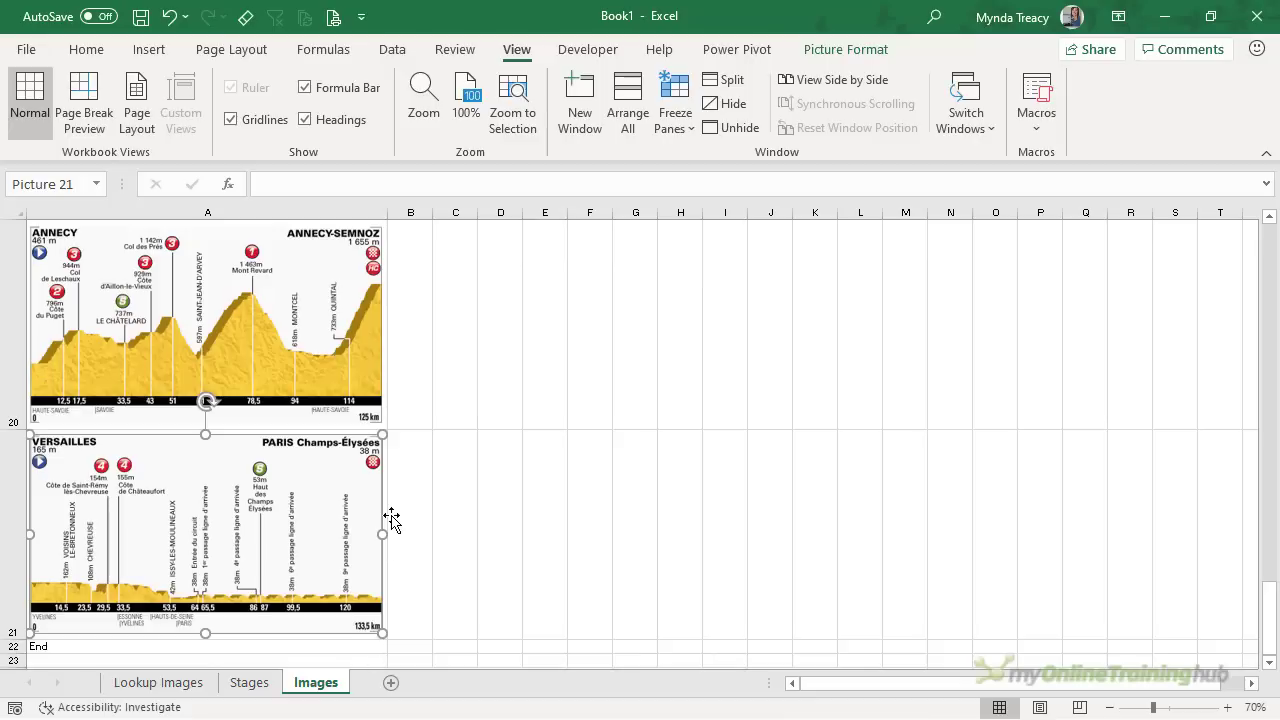
{"action": "key", "text": "ctrl+a"}
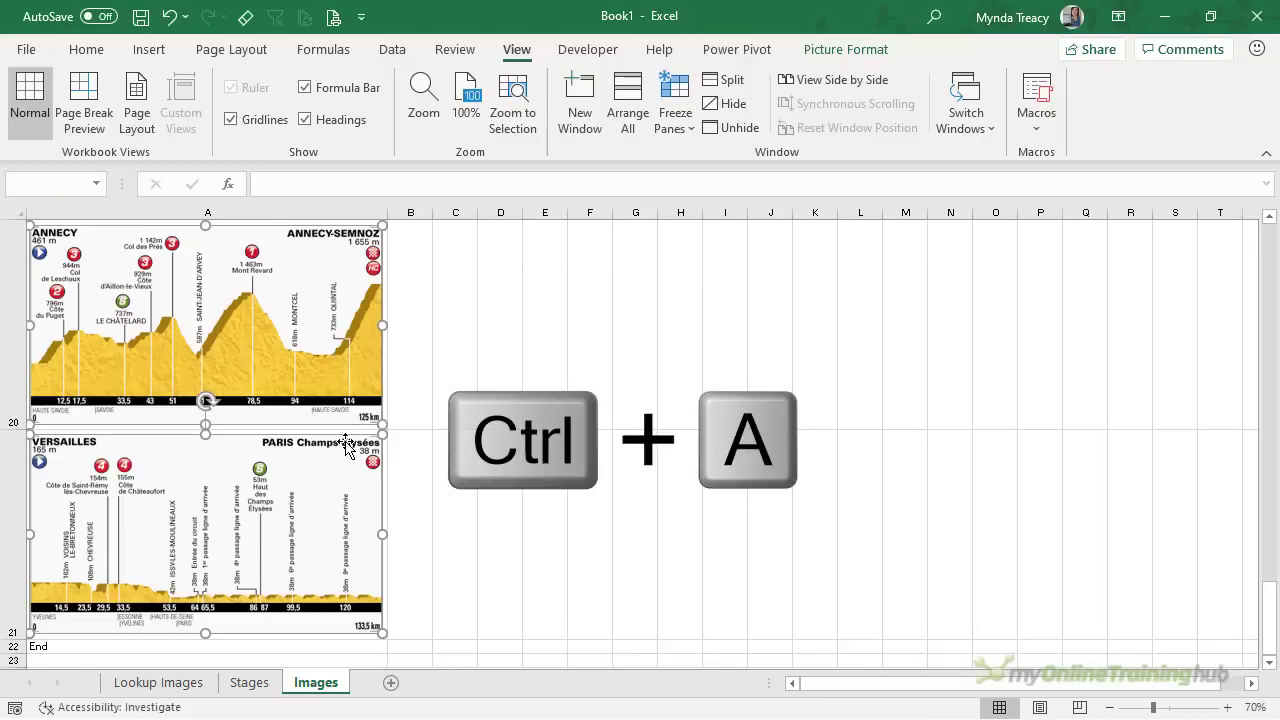
{"action": "scroll", "coordinate": [345, 447], "scroll_direction": "up", "scroll_amount": 7}
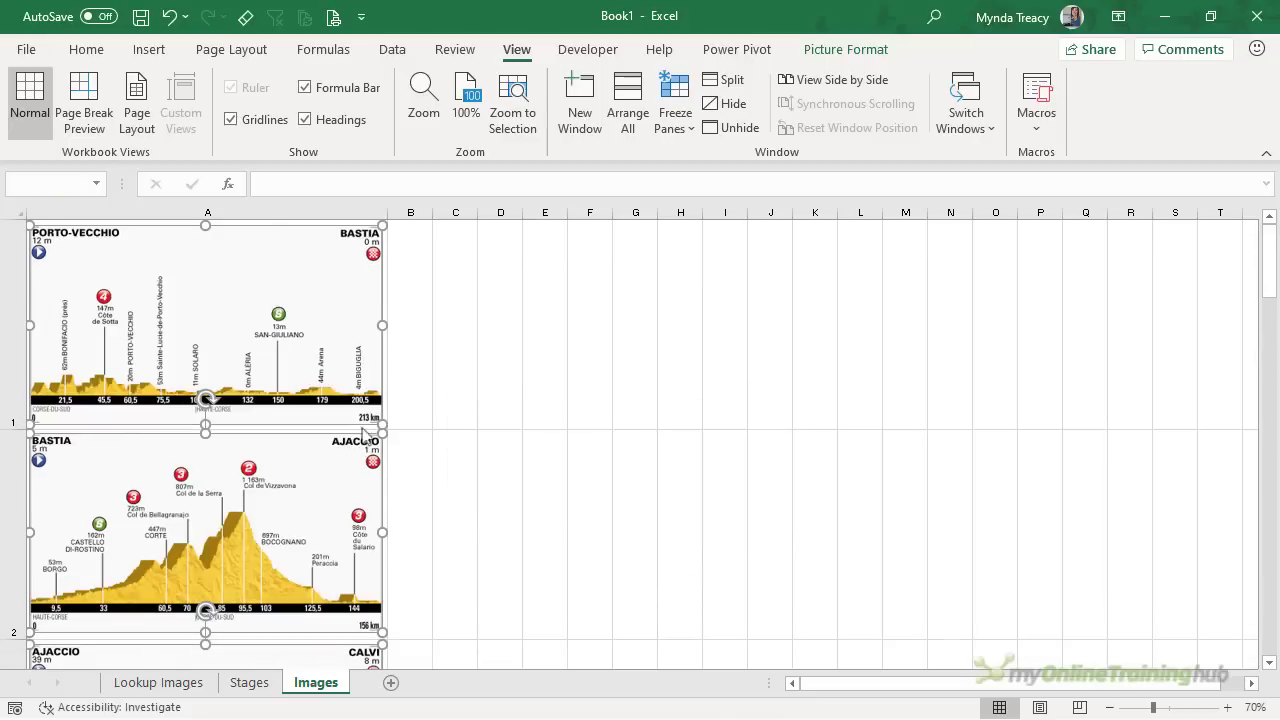
{"action": "left_click", "coordinate": [812, 55]}
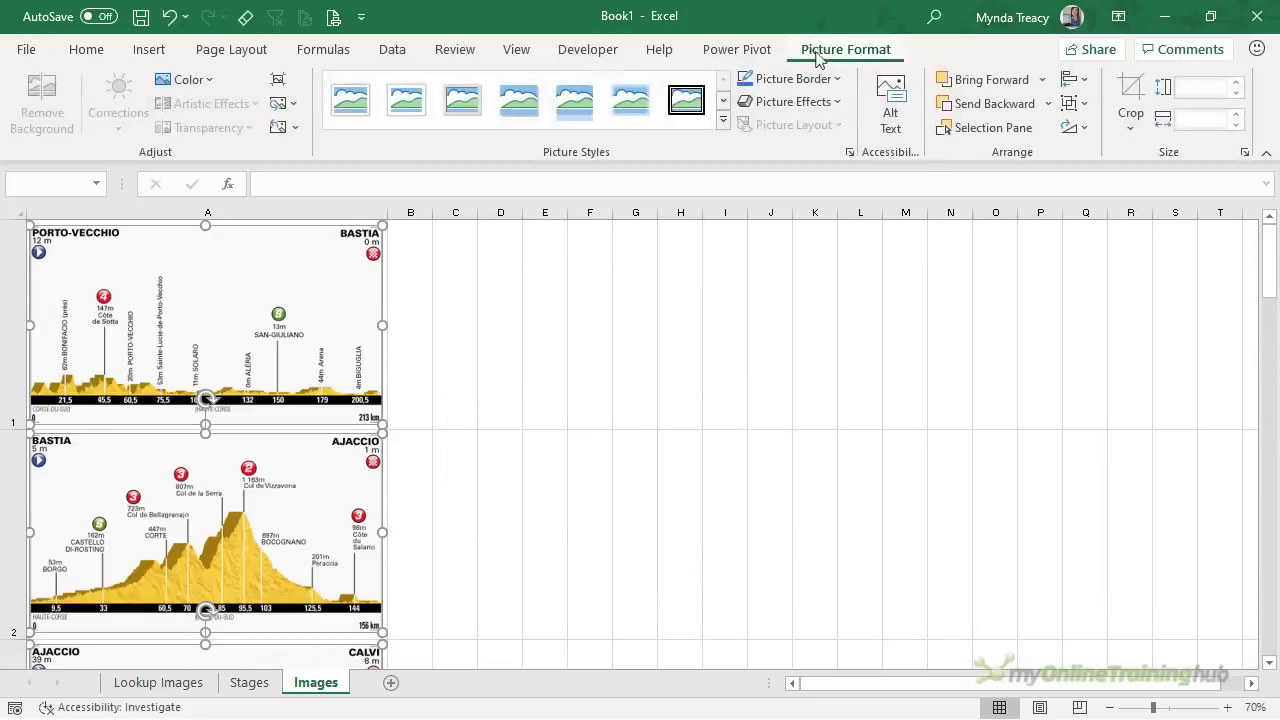
{"action": "left_click", "coordinate": [1081, 88]}
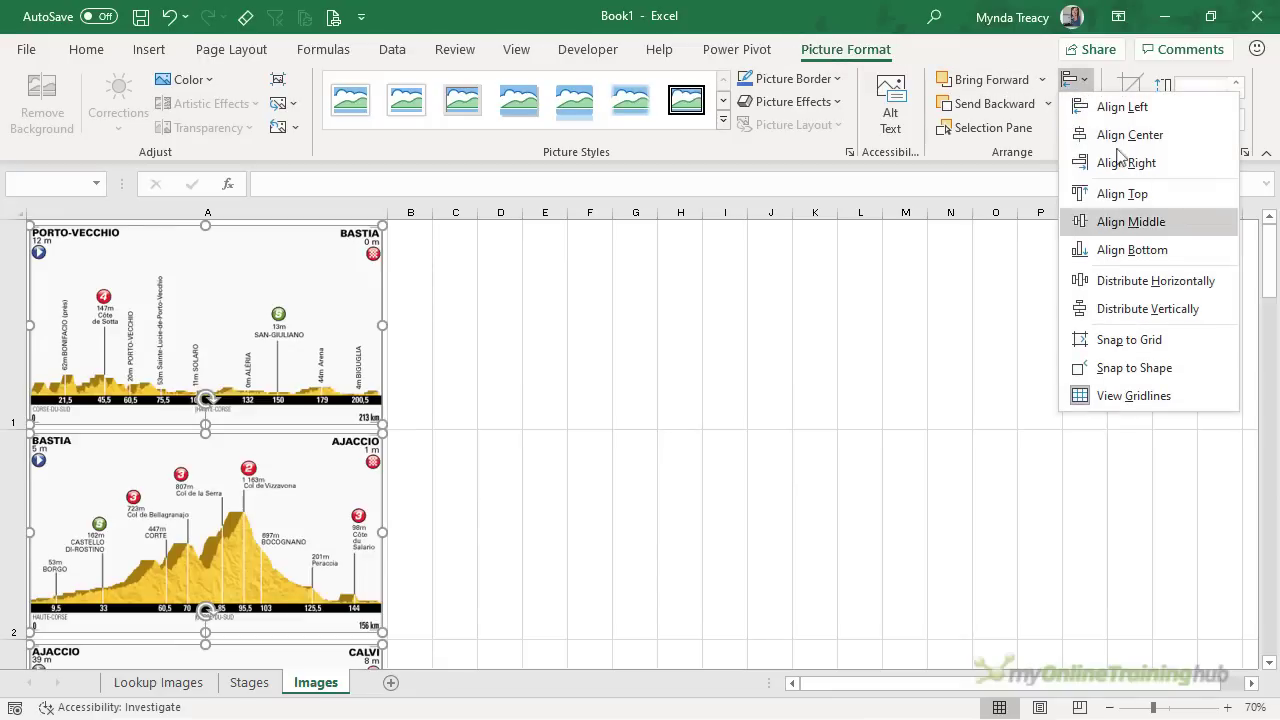
{"action": "left_click", "coordinate": [1214, 311]}
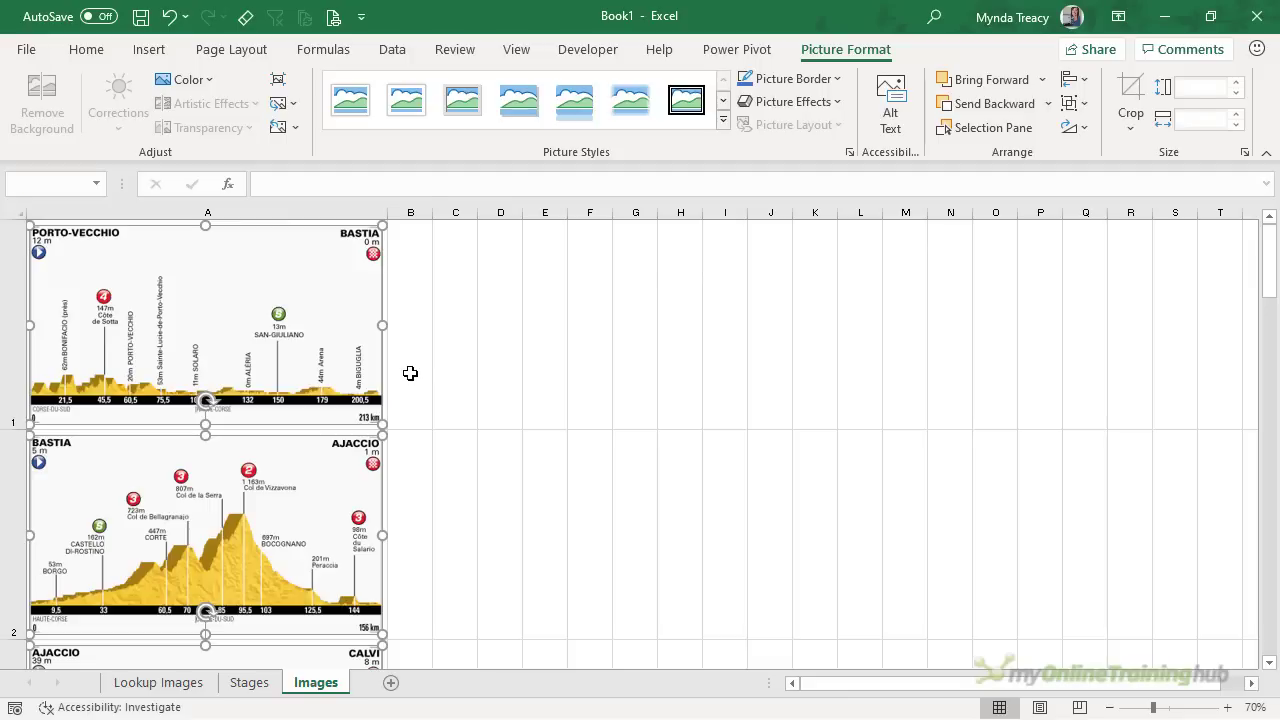
{"action": "left_click", "coordinate": [410, 373]}
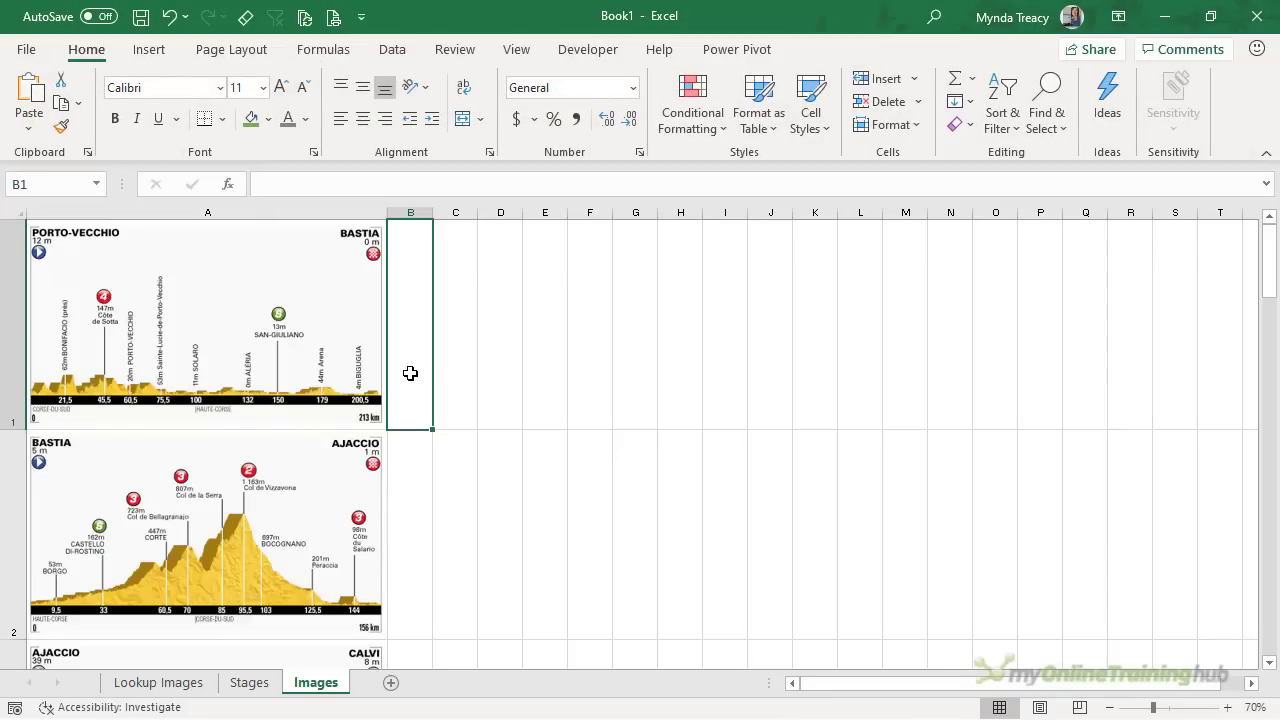
Step: Check the picture cells from profile_1, name cell A21 profile_21, and switch to Stages
{"action": "key", "text": "Left"}
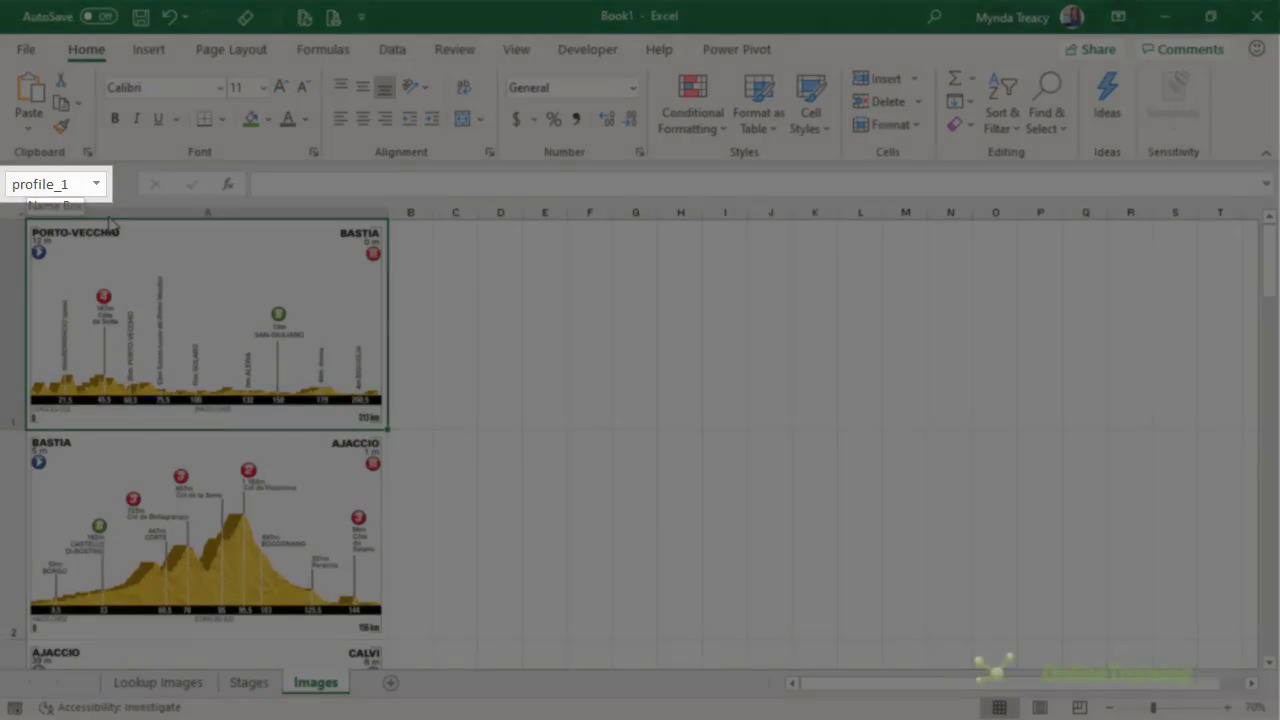
{"action": "key", "text": "Tab"}
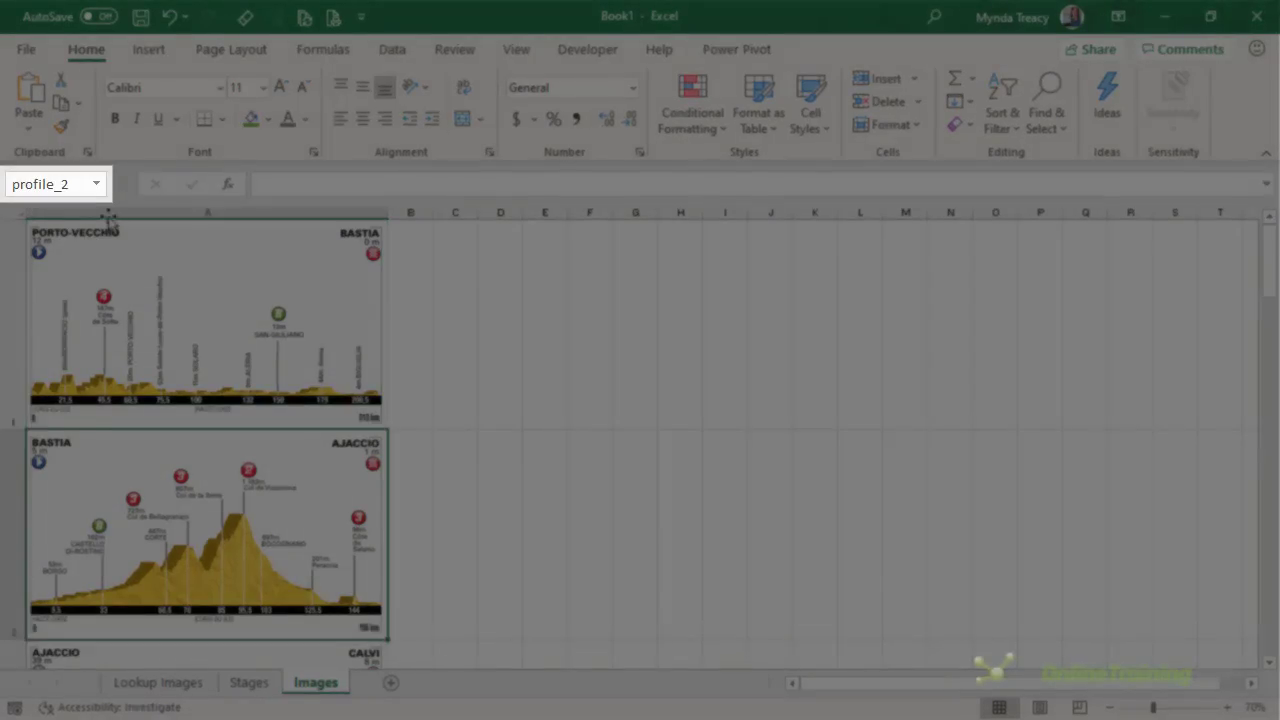
{"action": "key", "text": "Tab"}
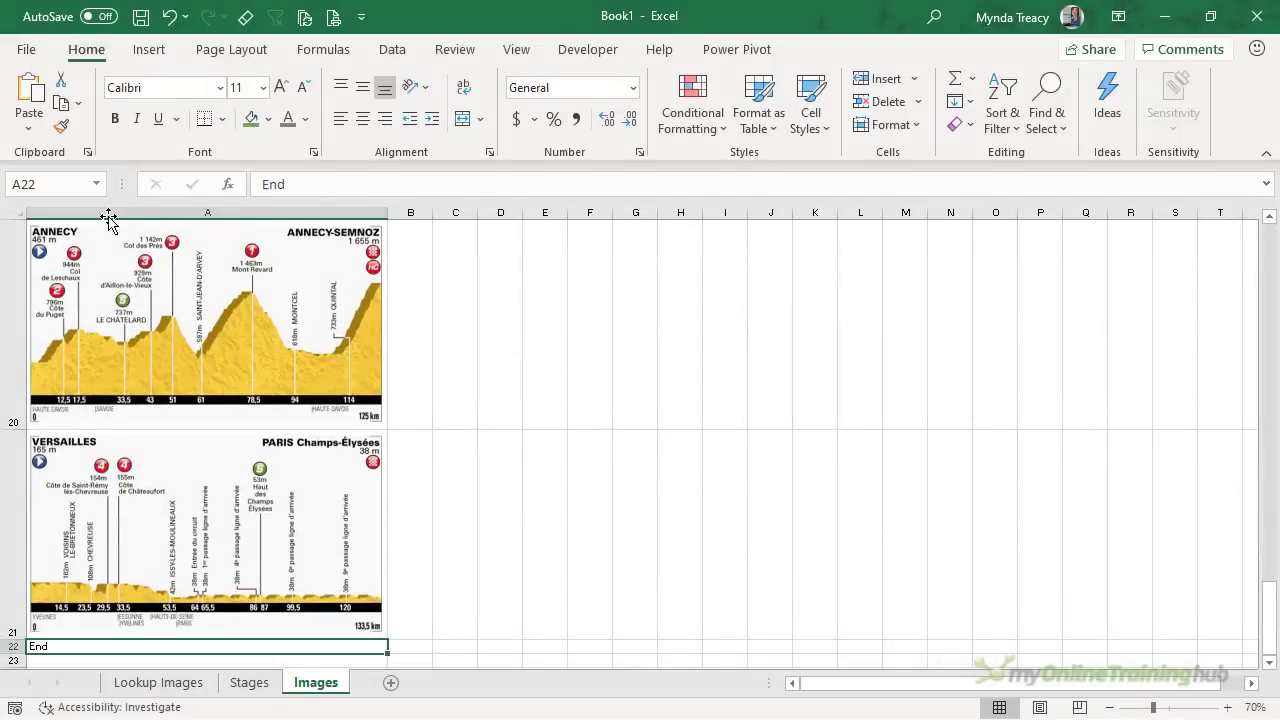
{"action": "key", "text": "Up"}
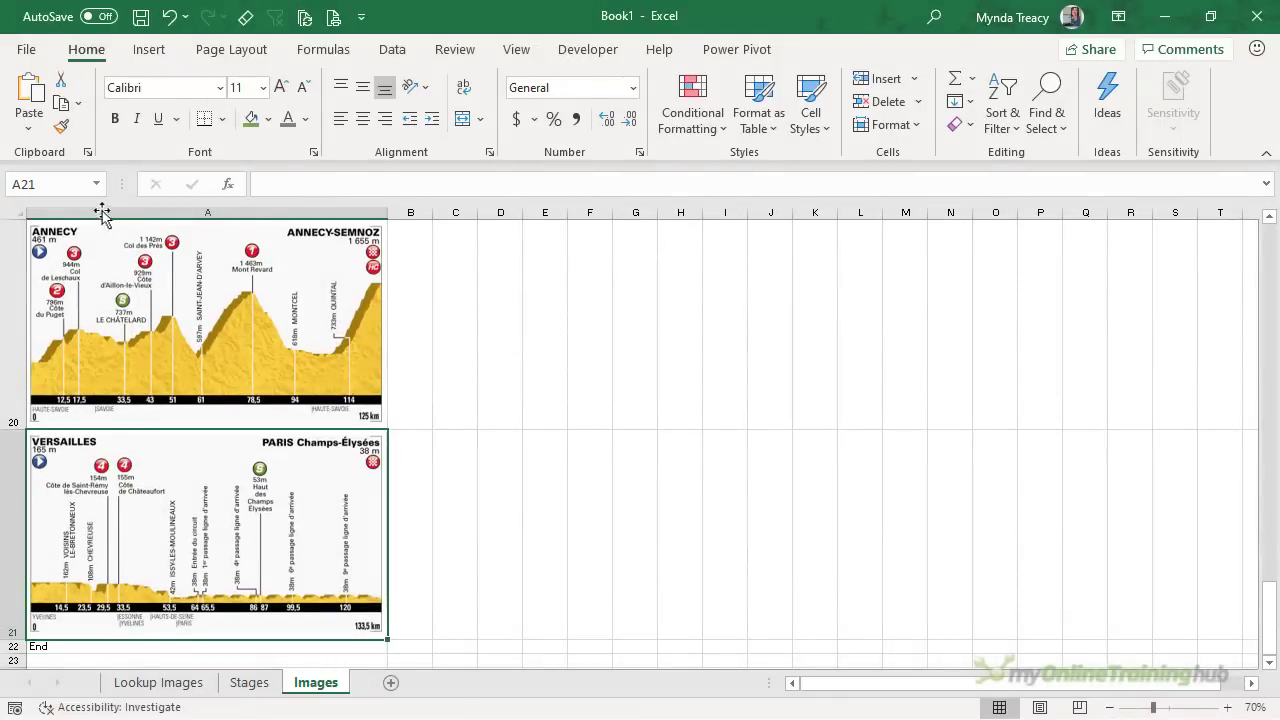
{"action": "left_click", "coordinate": [81, 187]}
{"action": "type", "text": "profile_"}
{"action": "key", "text": "Return"}
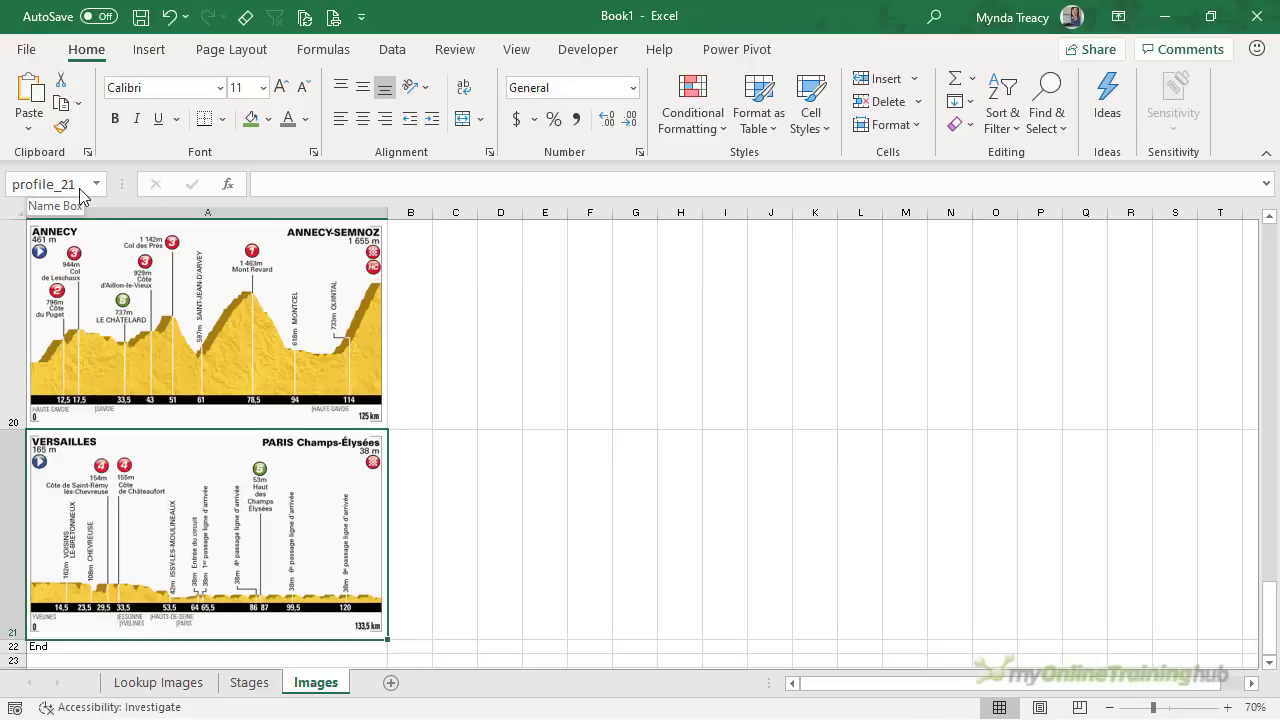
{"action": "left_click", "coordinate": [249, 682]}
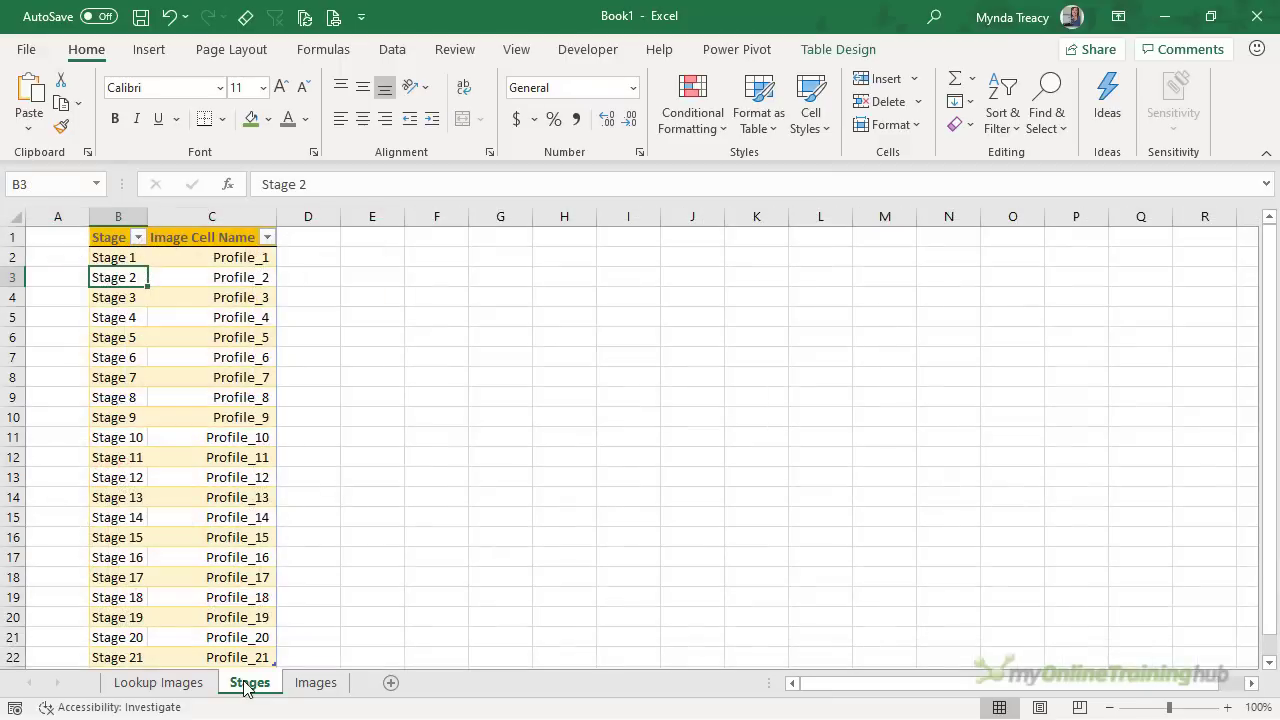
Step: Inspect the Stage and Image Cell Name columns and cell C5, then return to Lookup Images
{"action": "left_click", "coordinate": [125, 217]}
{"action": "left_click", "coordinate": [201, 217]}
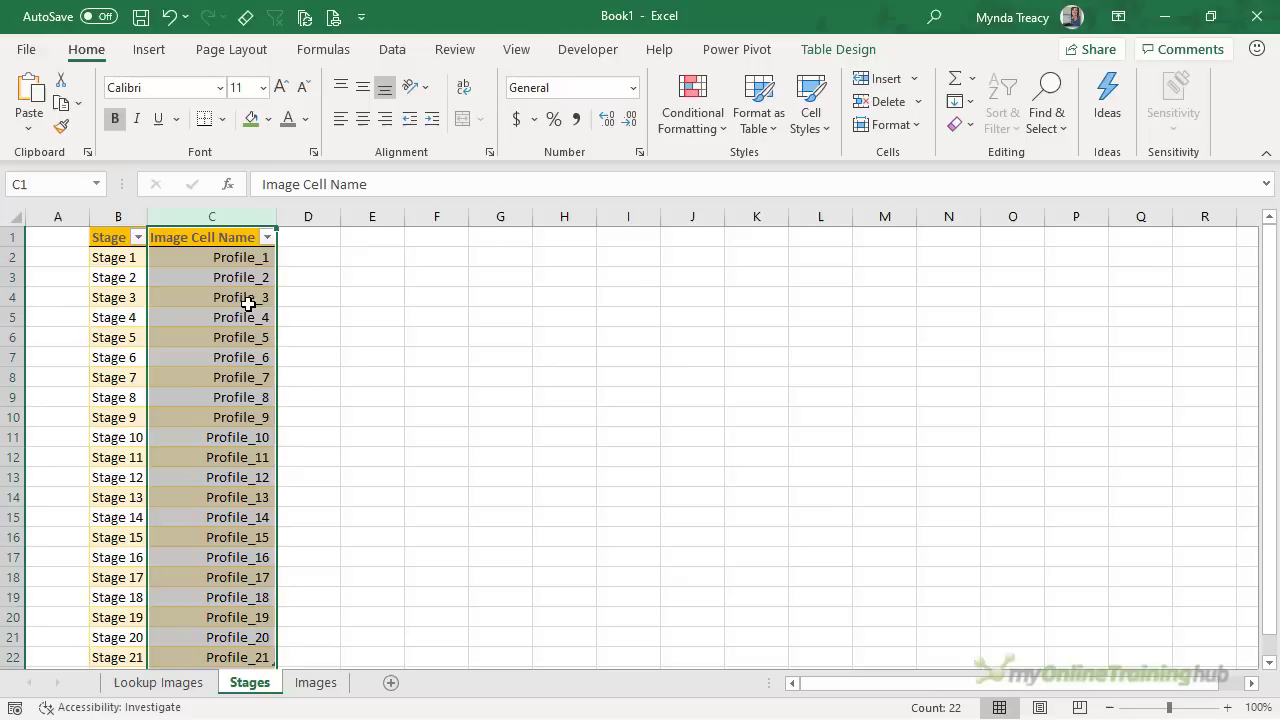
{"action": "left_click", "coordinate": [130, 215]}
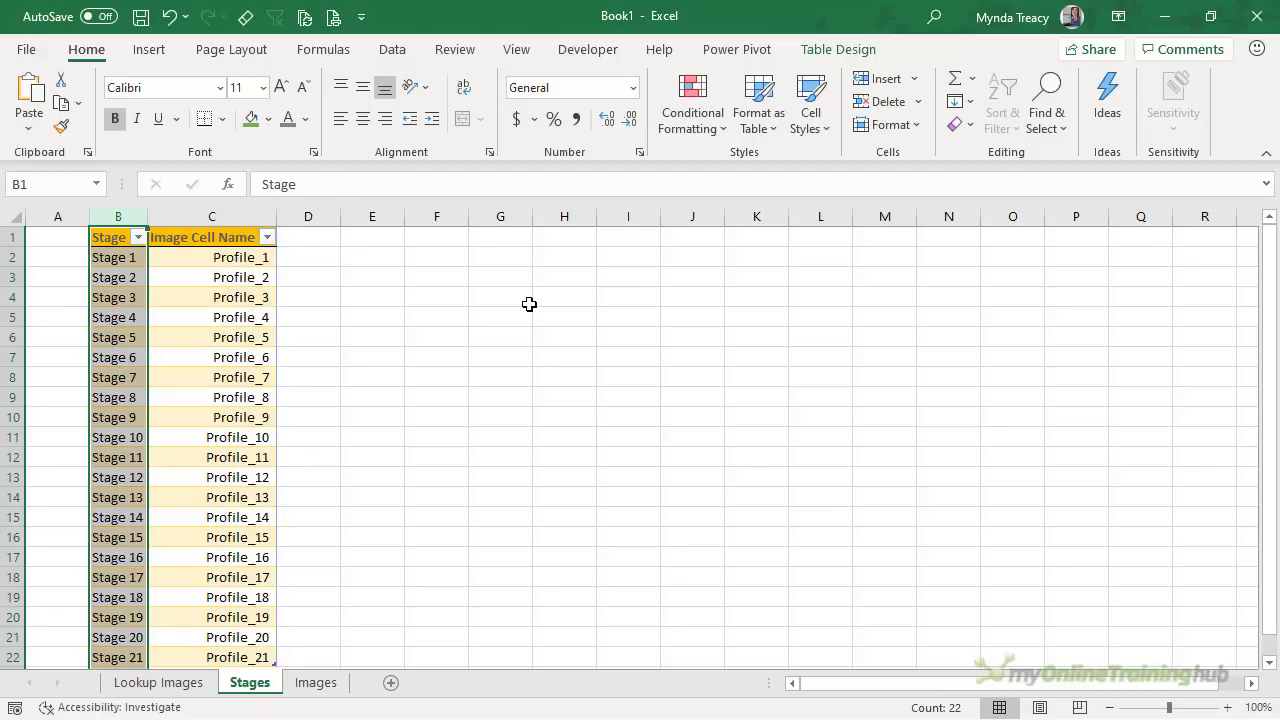
{"action": "left_click", "coordinate": [212, 217]}
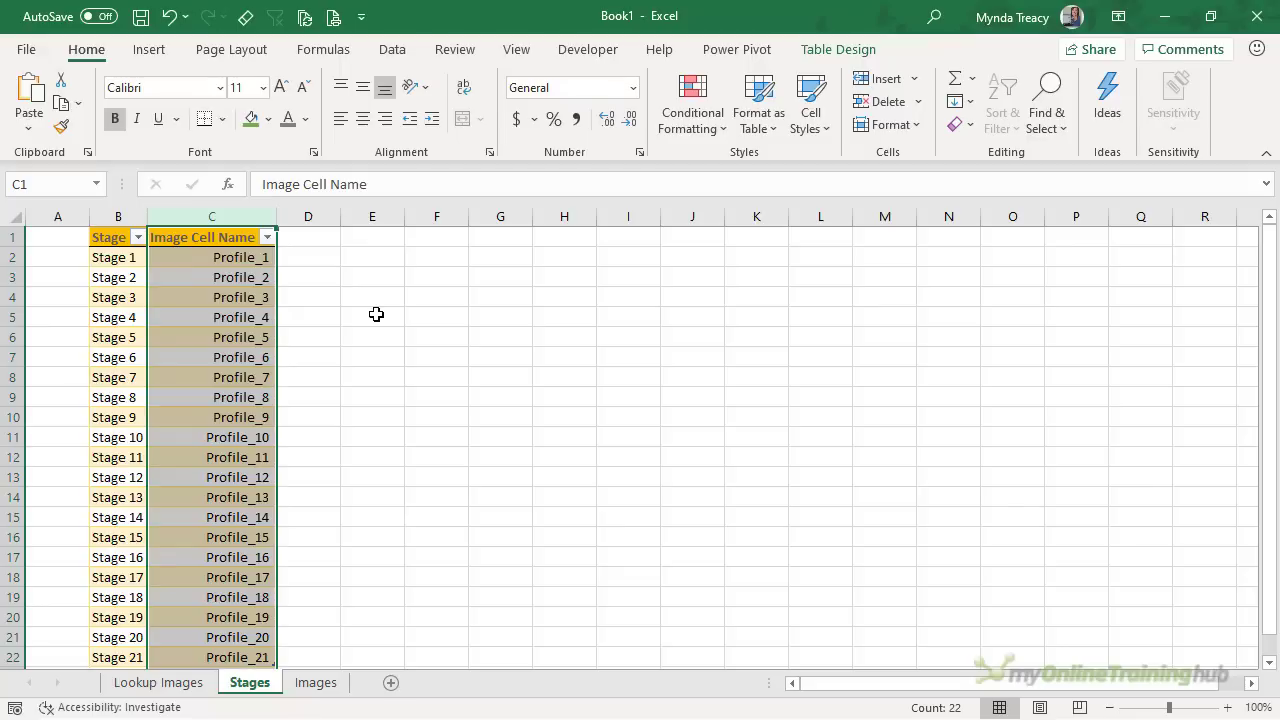
{"action": "left_click", "coordinate": [123, 211]}
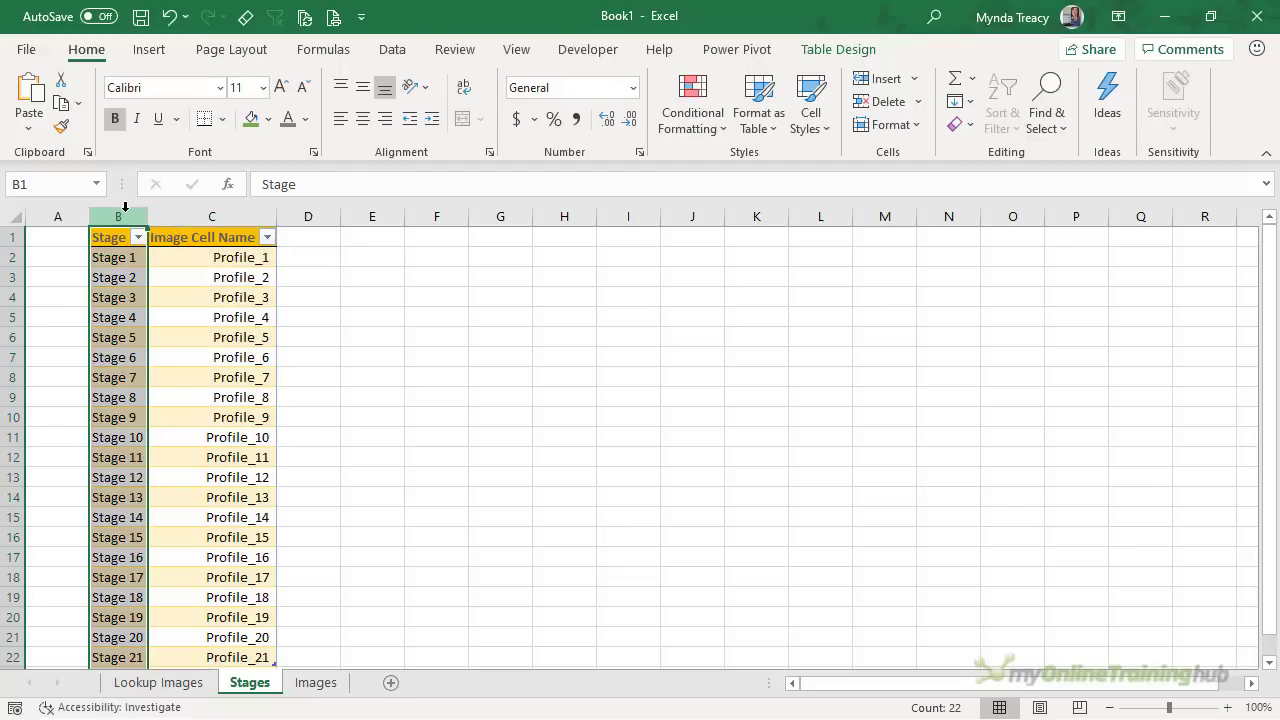
{"action": "left_click", "coordinate": [164, 313]}
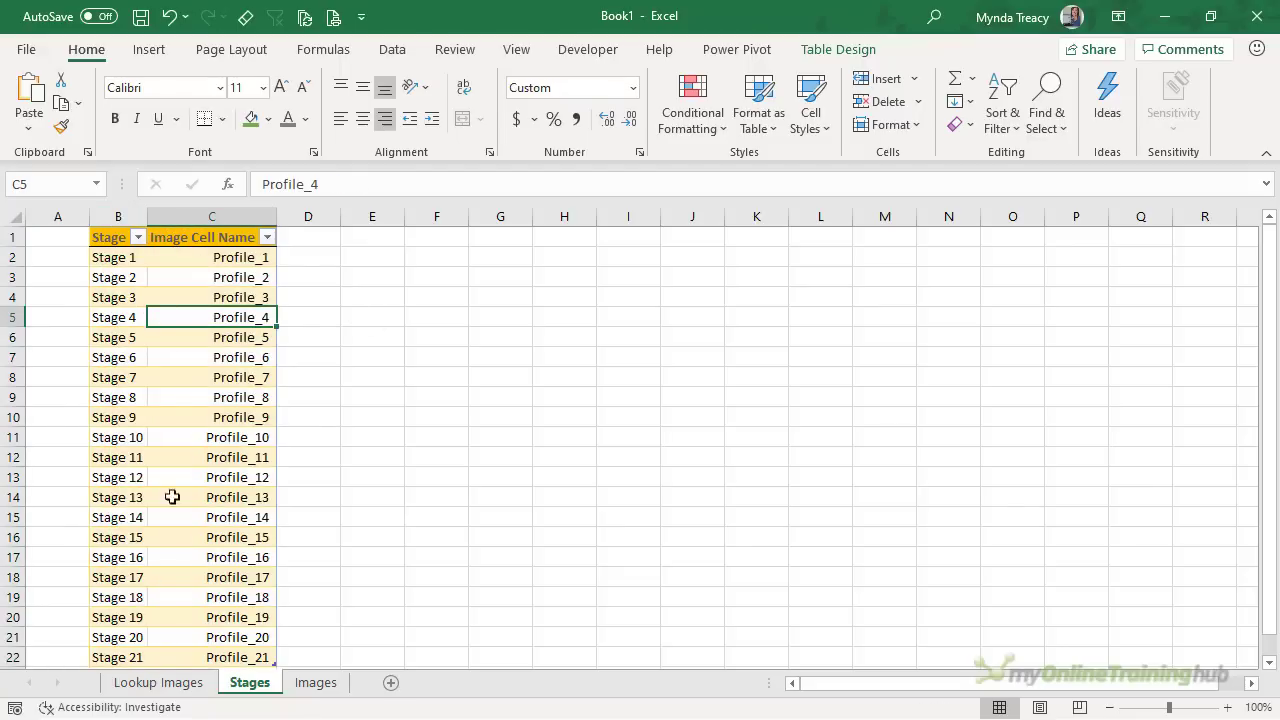
{"action": "left_click", "coordinate": [158, 682]}
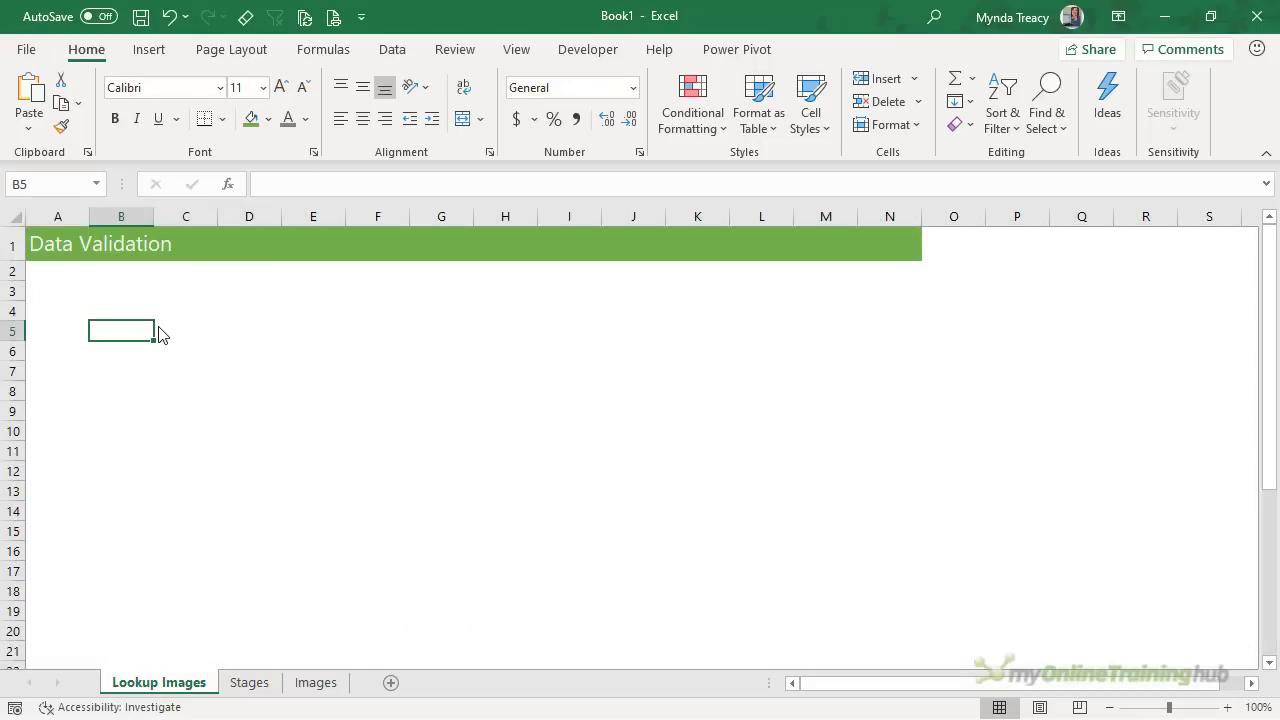
Step: Add a List data validation to B5 with source =Stages!$B$2:$B$22
{"action": "left_click", "coordinate": [380, 57]}
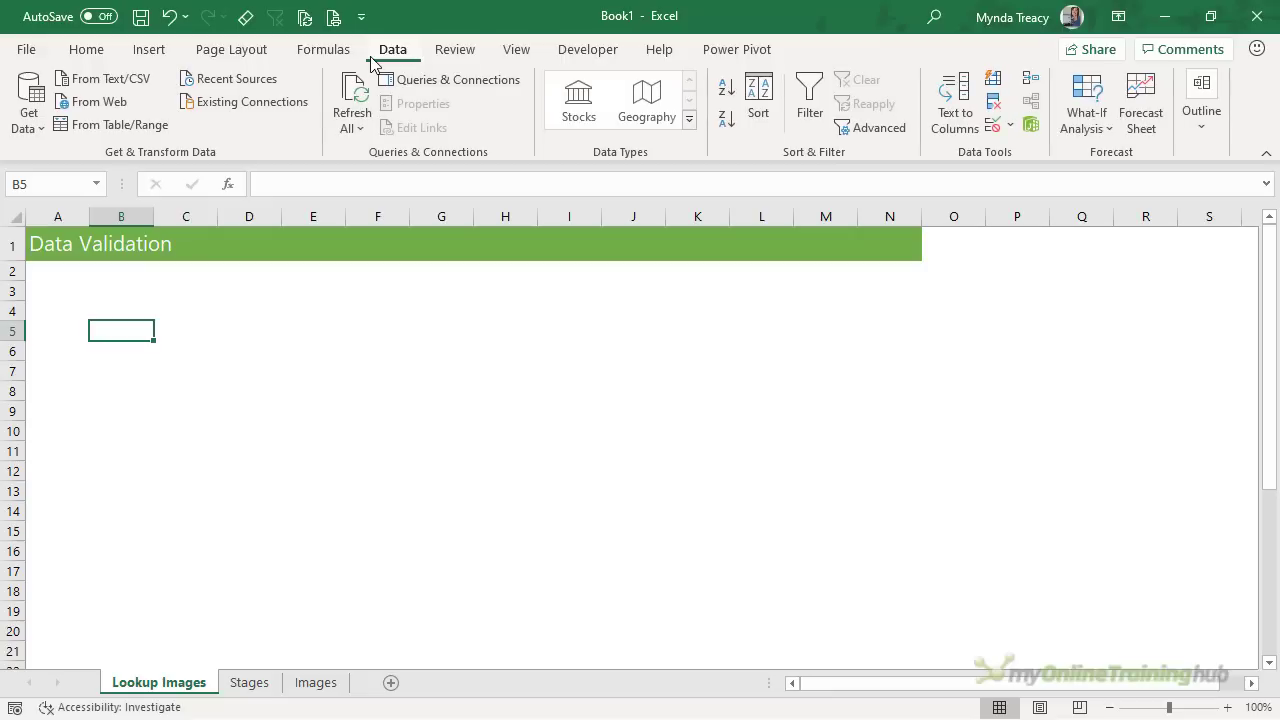
{"action": "left_click", "coordinate": [1011, 126]}
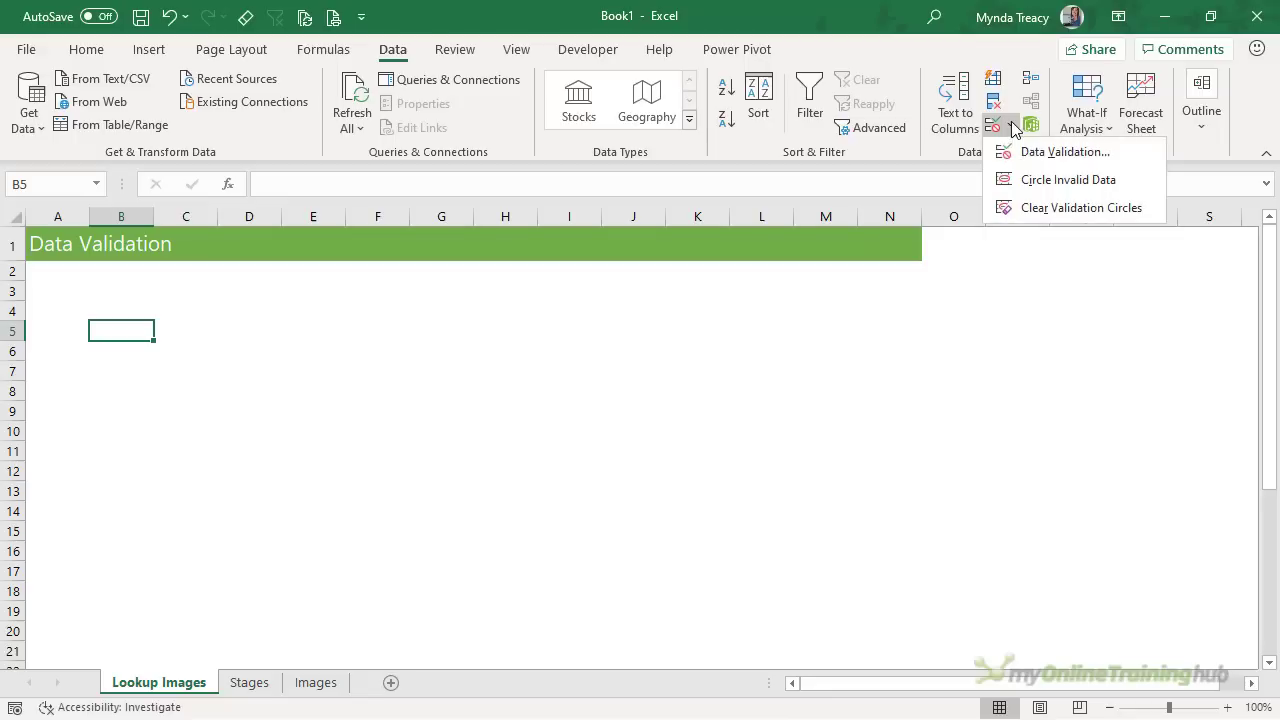
{"action": "left_click", "coordinate": [1035, 151]}
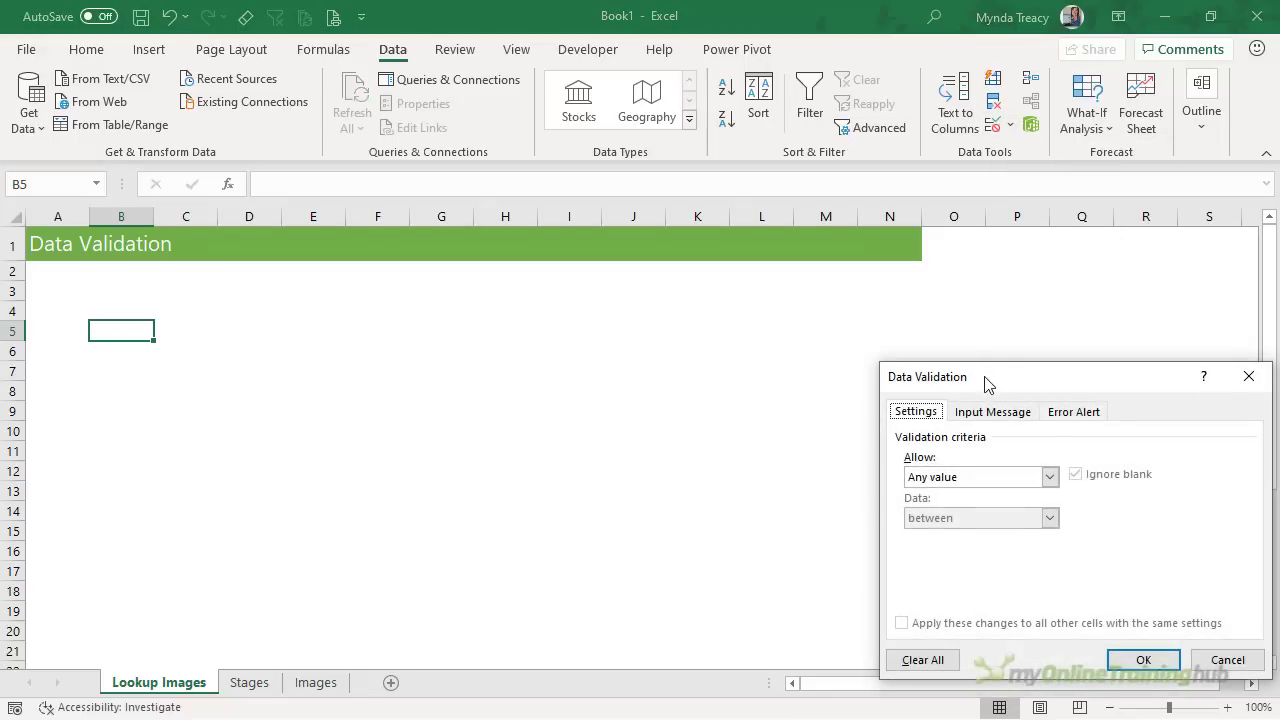
{"action": "left_click_drag", "start_coordinate": [986, 380], "coordinate": [400, 206]}
{"action": "left_click", "coordinate": [430, 303]}
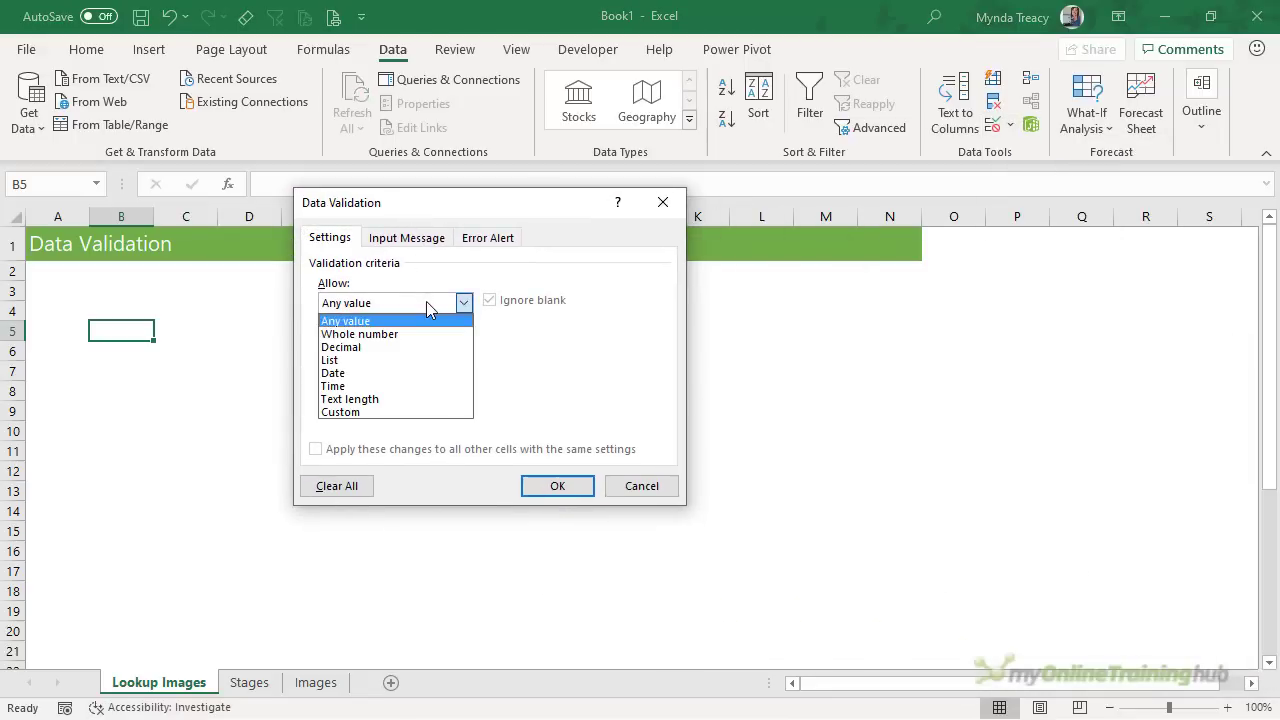
{"action": "left_click", "coordinate": [357, 360]}
{"action": "left_click", "coordinate": [360, 384]}
{"action": "left_click", "coordinate": [249, 682]}
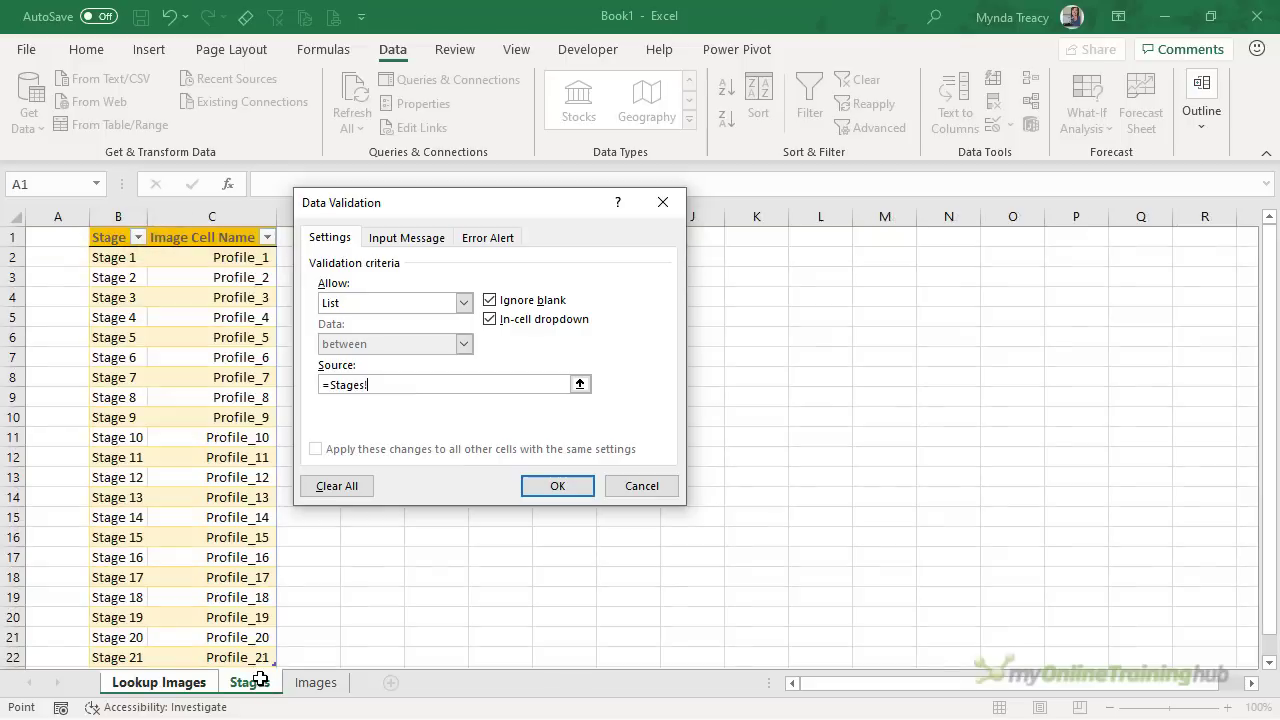
{"action": "left_click_drag", "start_coordinate": [122, 257], "coordinate": [98, 660]}
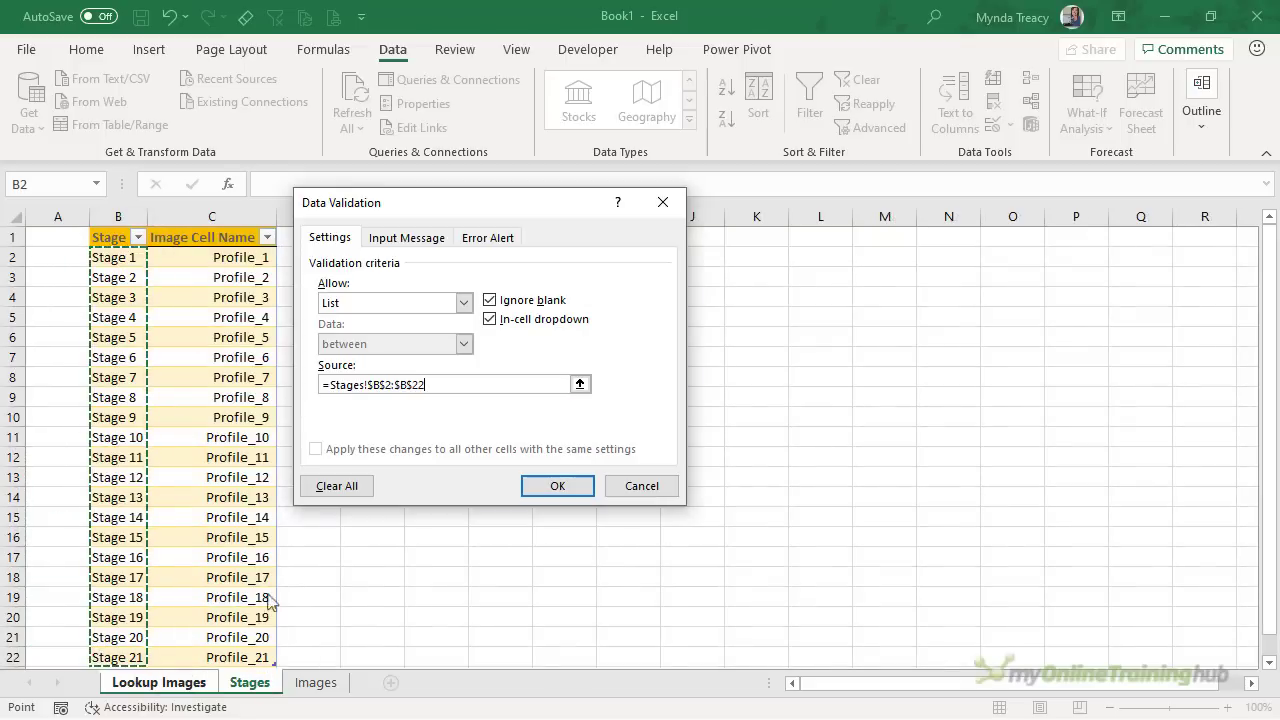
{"action": "left_click", "coordinate": [549, 486]}
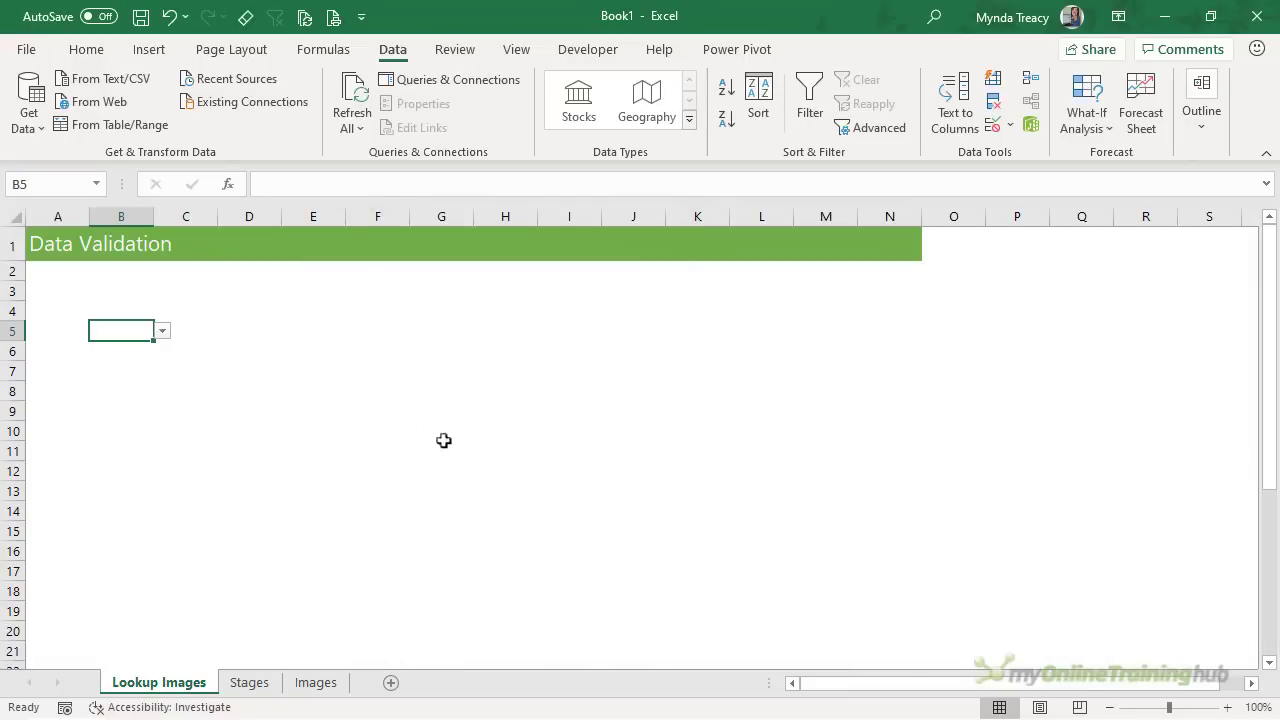
Step: Choose Stage 2 from B5's dropdown and check cells B5 and B6
{"action": "left_click", "coordinate": [162, 331]}
{"action": "left_click", "coordinate": [118, 361]}
{"action": "left_click", "coordinate": [127, 371]}
{"action": "left_click", "coordinate": [126, 346]}
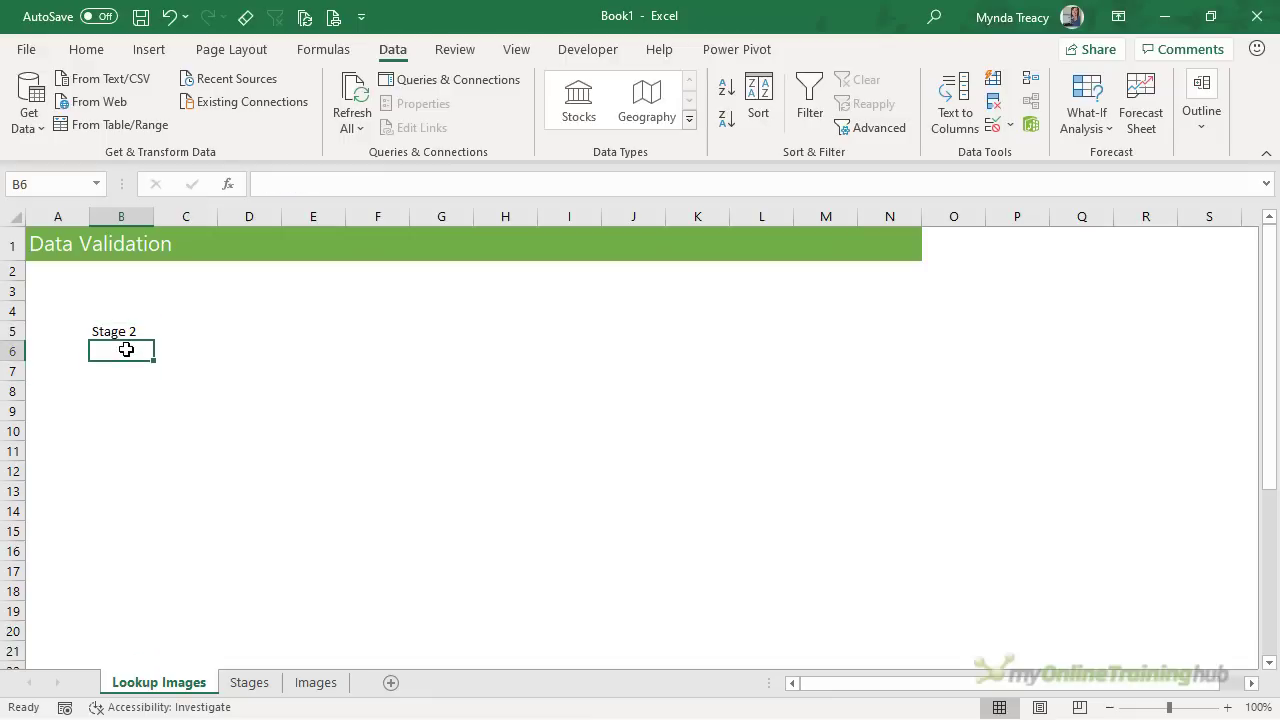
{"action": "left_click", "coordinate": [126, 333]}
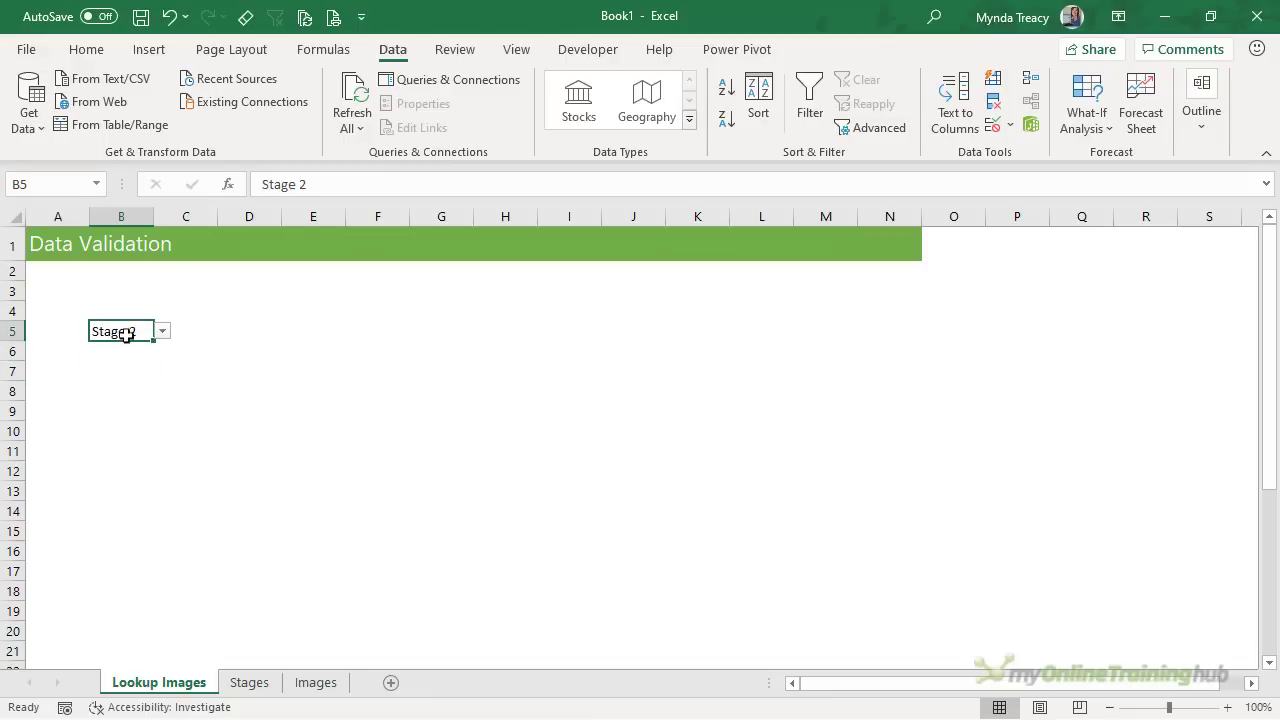
{"action": "left_click", "coordinate": [126, 350]}
{"action": "left_click", "coordinate": [255, 680]}
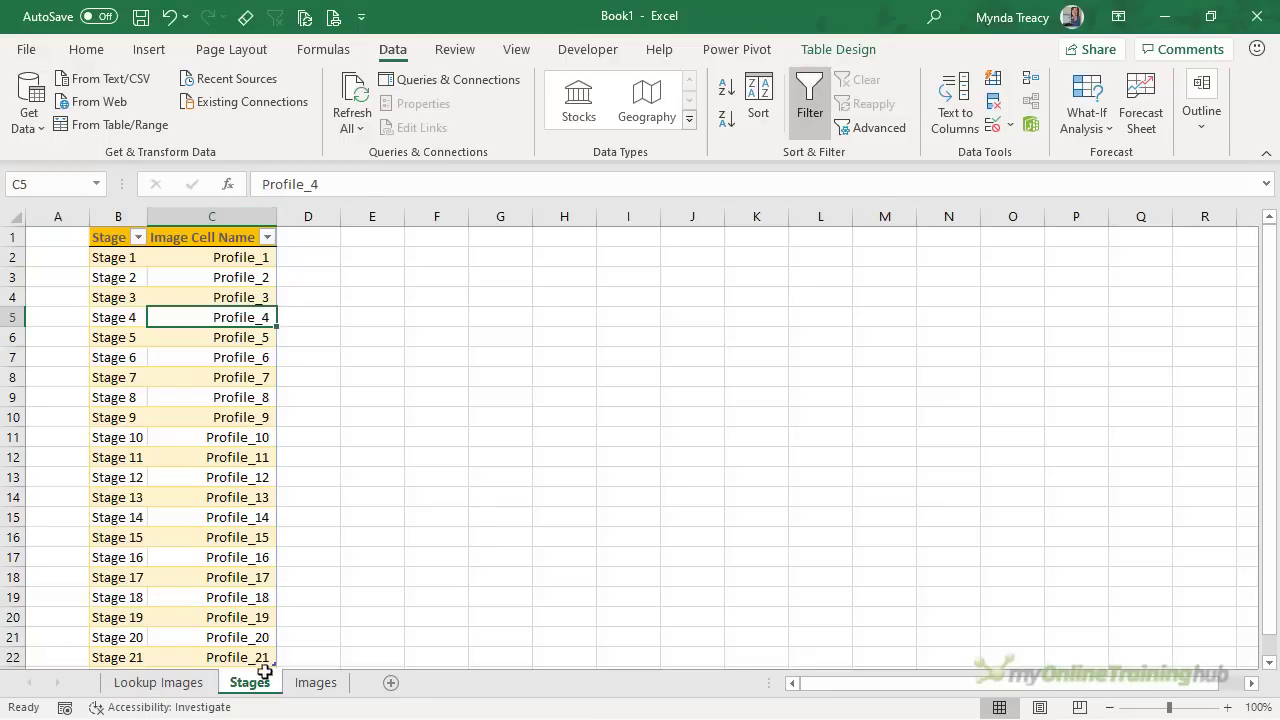
{"action": "left_click", "coordinate": [157, 683]}
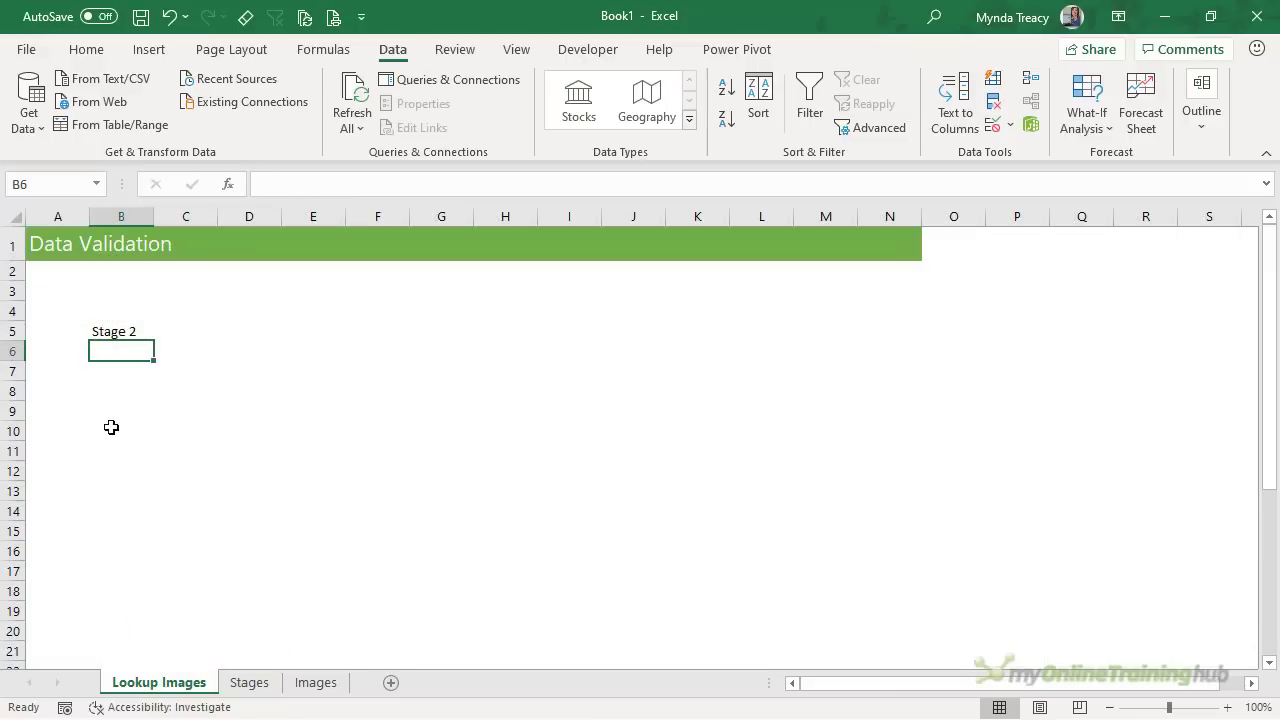
Step: Enter =XLOOKUP(B5,Table1[Stage],Table1[Image Cell Name]) in B6, returning Profile_2
{"action": "type", "text": "=xl"}
{"action": "key", "text": "Tab"}
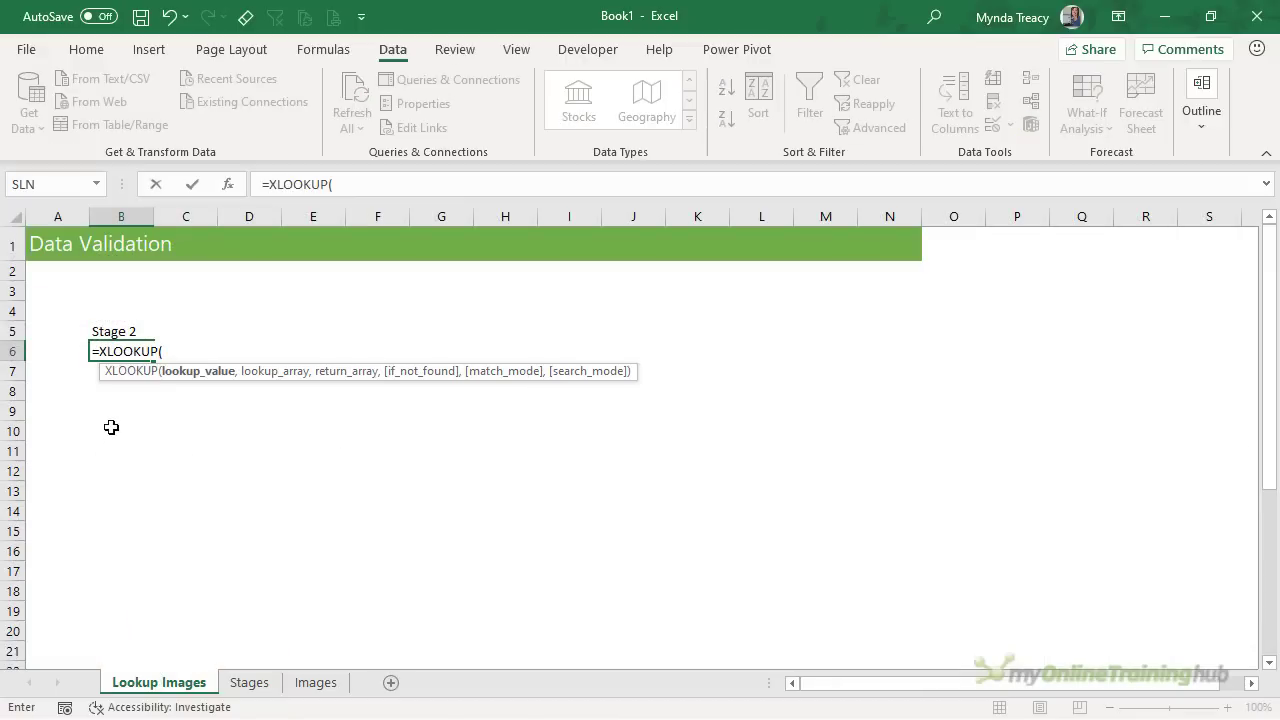
{"action": "key", "text": "Up"}
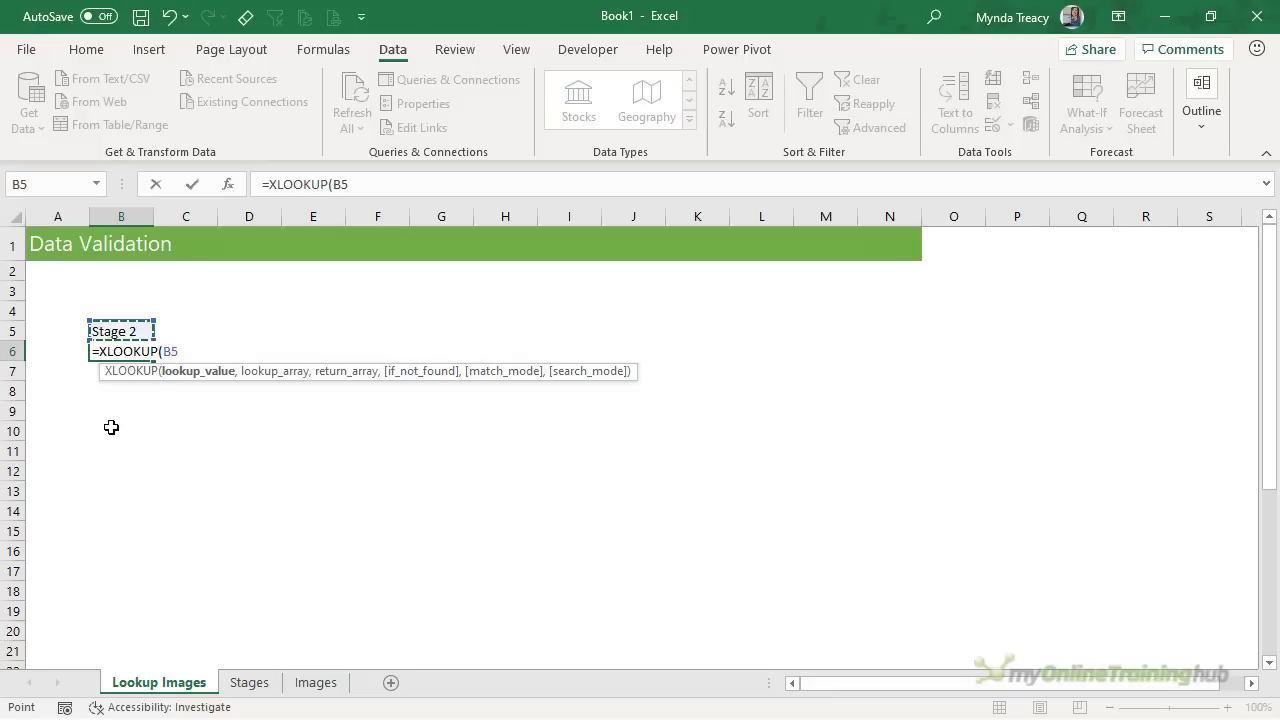
{"action": "type", "text": ","}
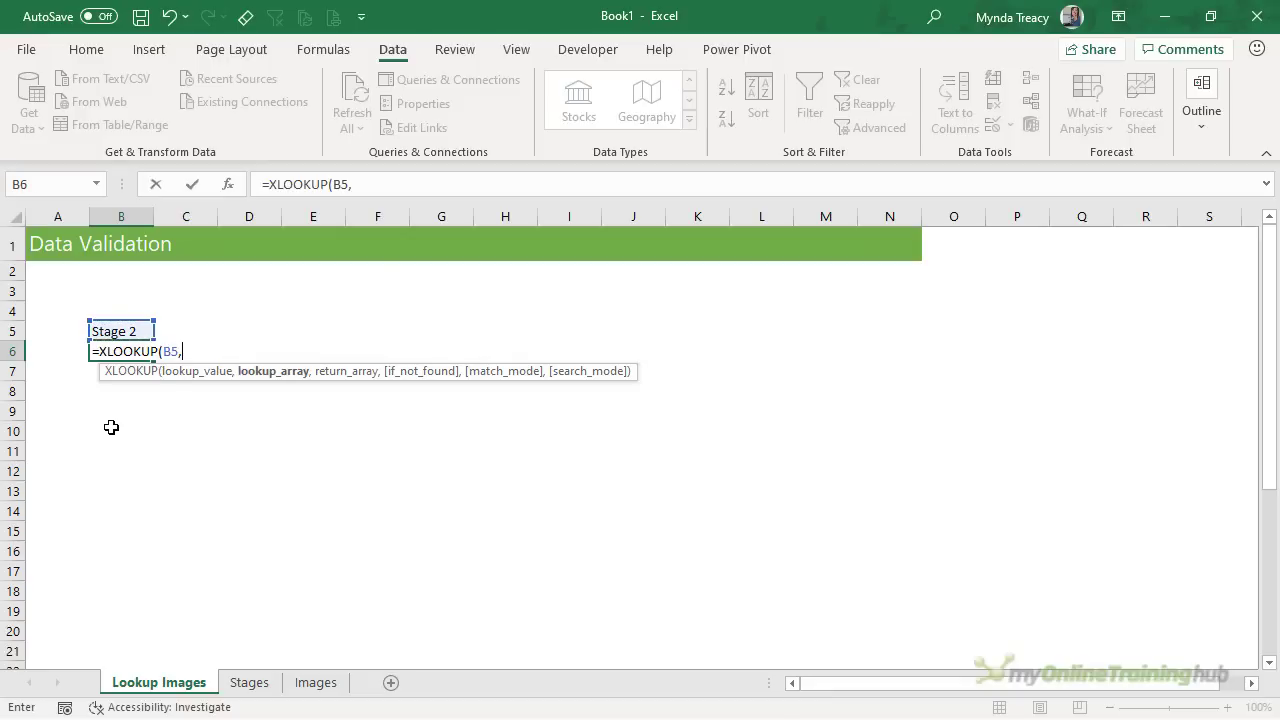
{"action": "left_click", "coordinate": [250, 682]}
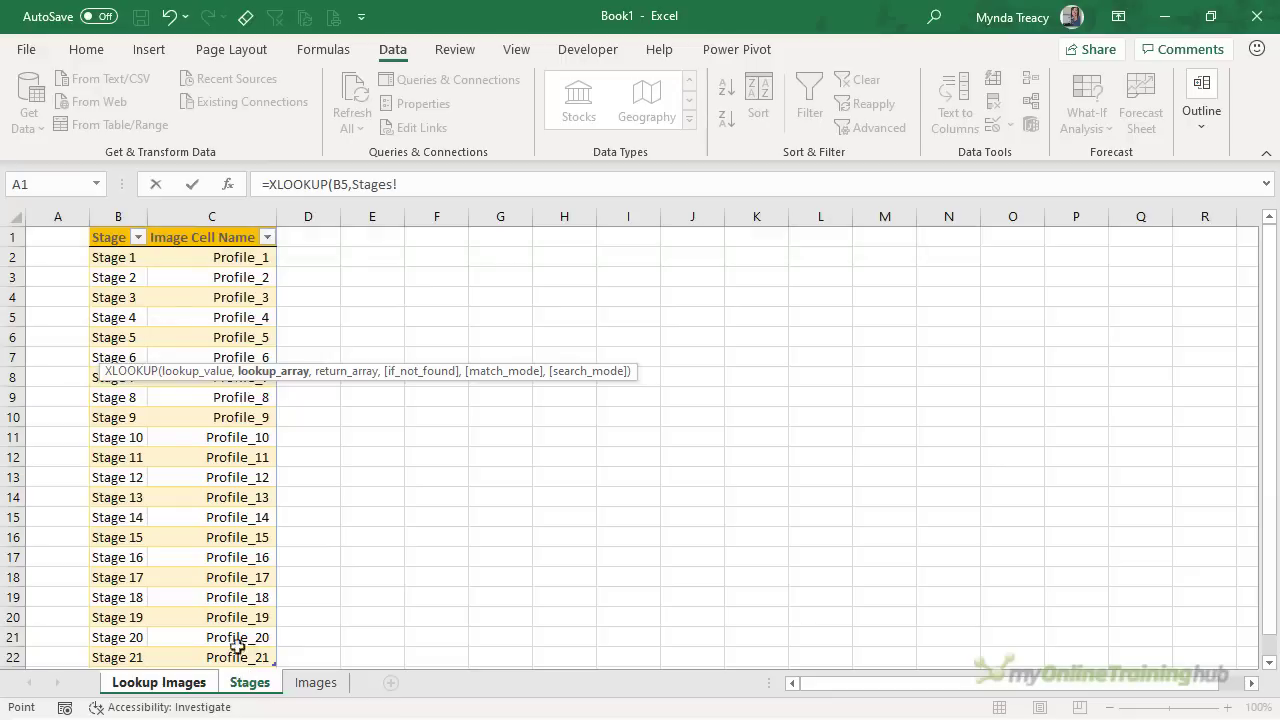
{"action": "left_click_drag", "start_coordinate": [135, 257], "coordinate": [131, 586]}
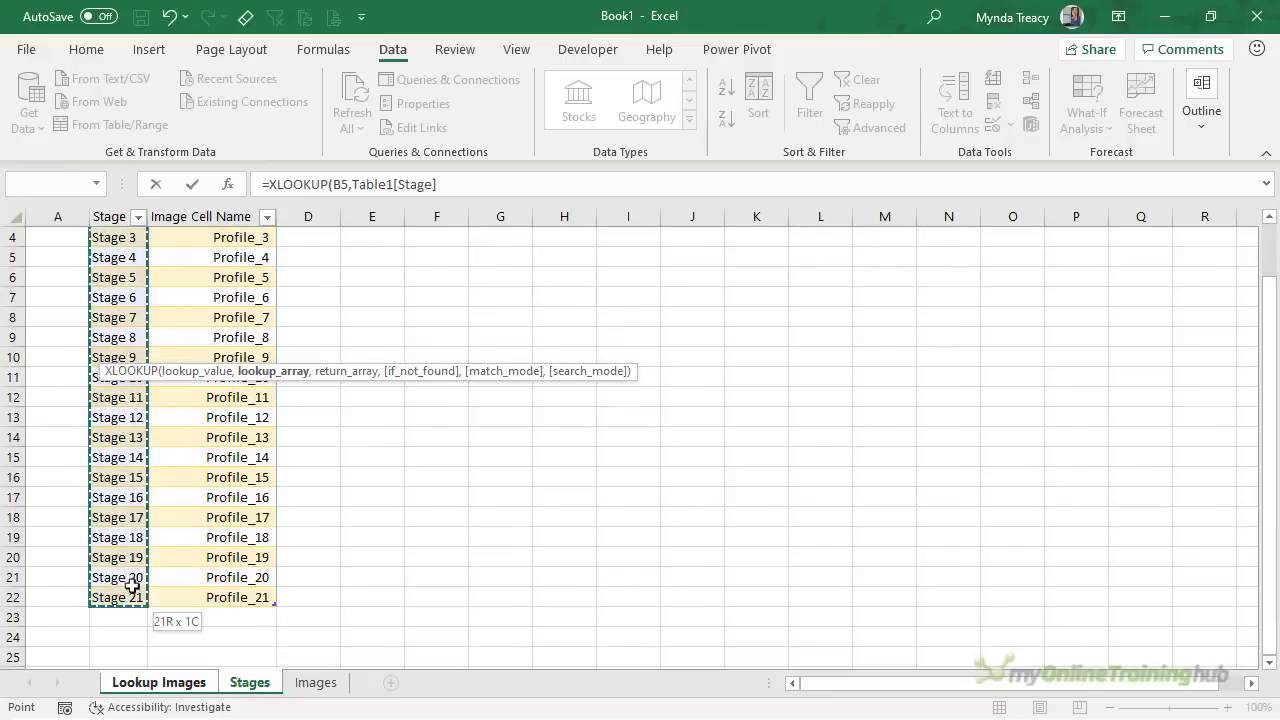
{"action": "scroll", "coordinate": [131, 523], "scroll_direction": "up", "scroll_amount": 1}
{"action": "type", "text": ","}
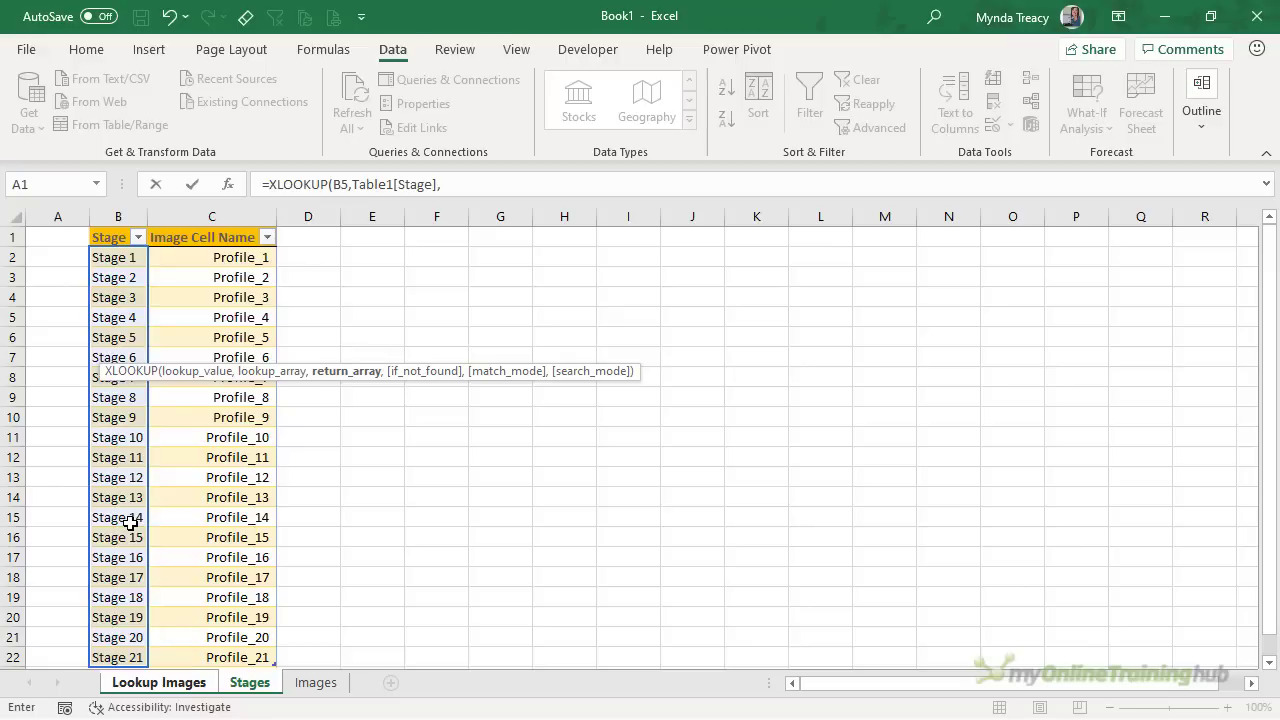
{"action": "left_click", "coordinate": [191, 236]}
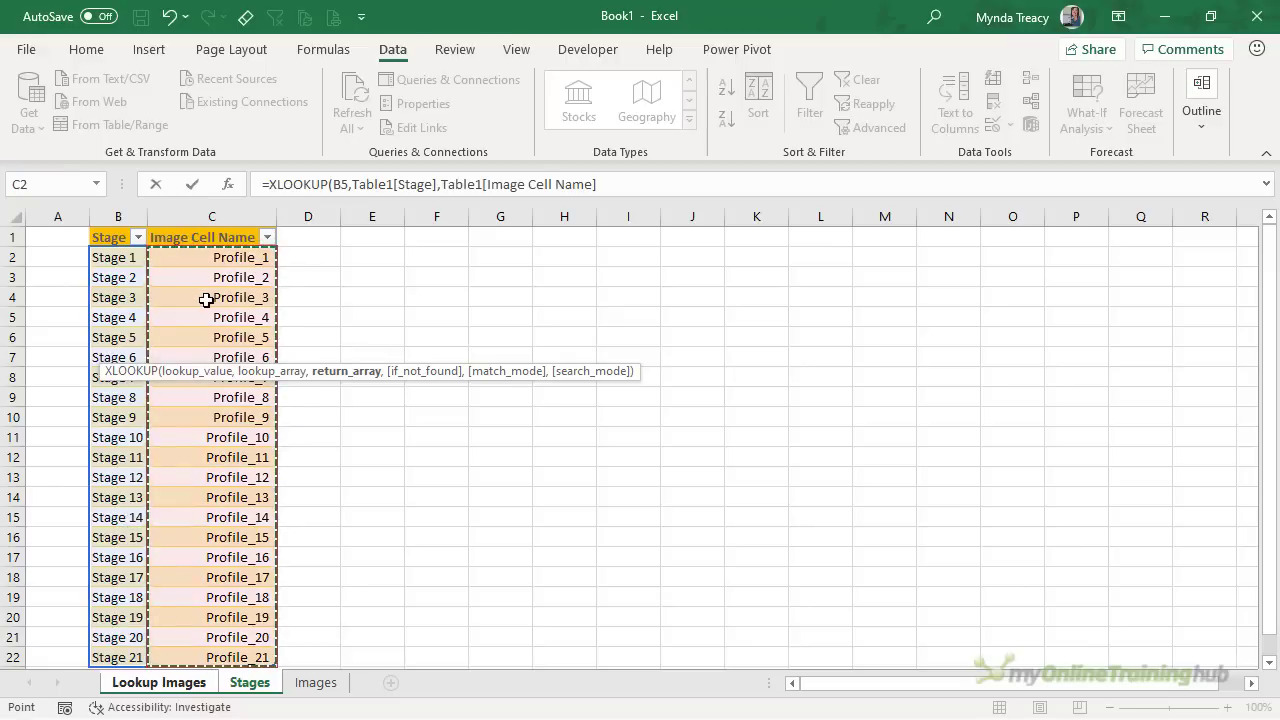
{"action": "type", "text": ")"}
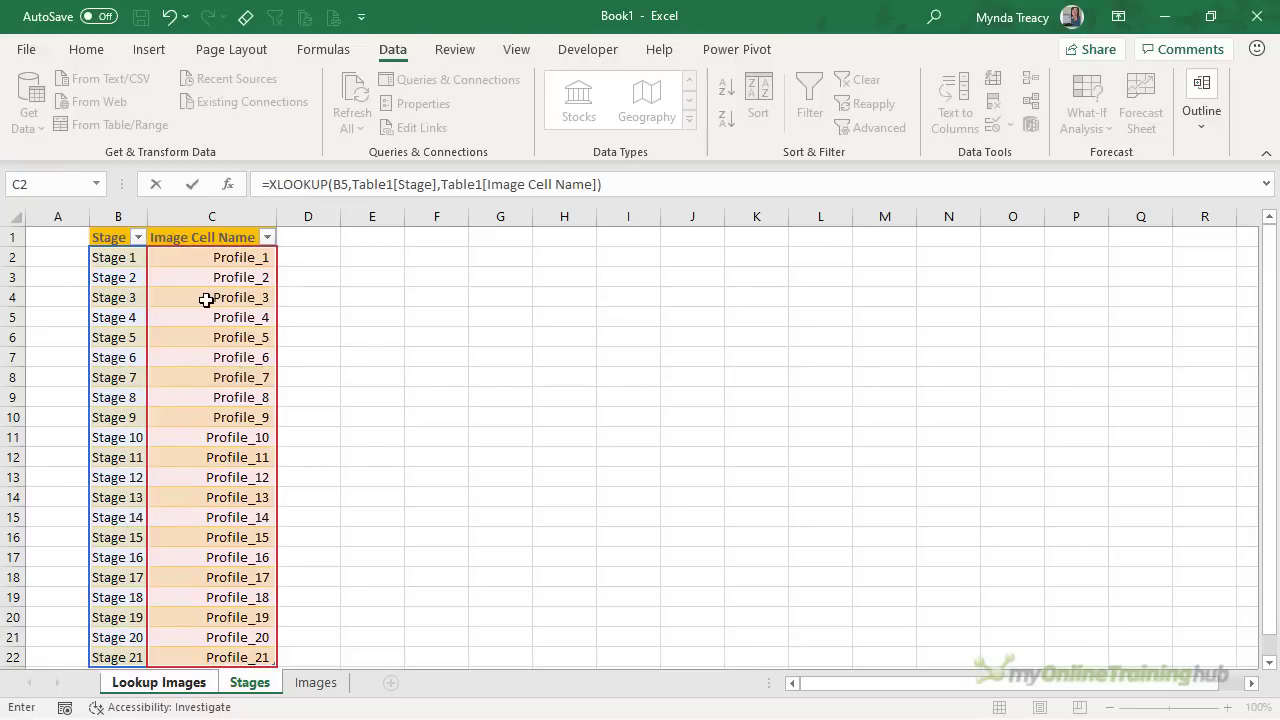
{"action": "key", "text": "Return"}
{"action": "key", "text": "Up"}
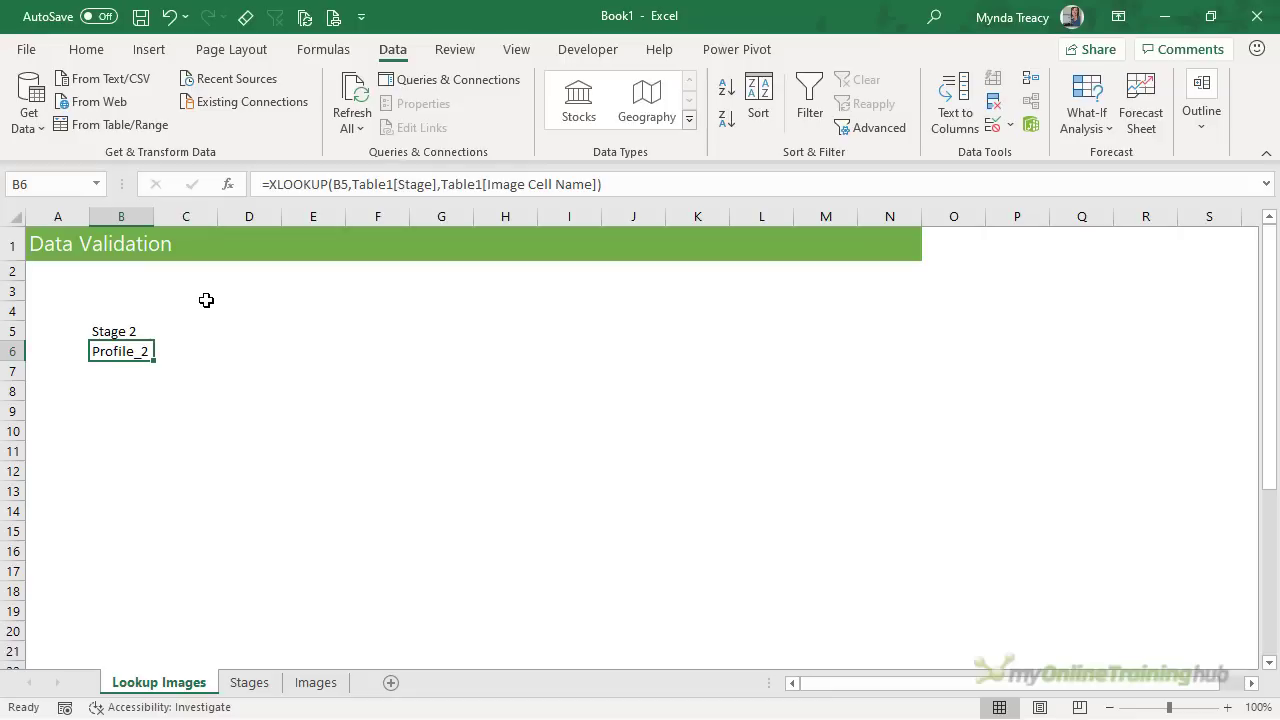
Step: Define the name profile_dv referring to =INDIRECT('Lookup Images'!$B$6)
{"action": "left_click", "coordinate": [335, 49]}
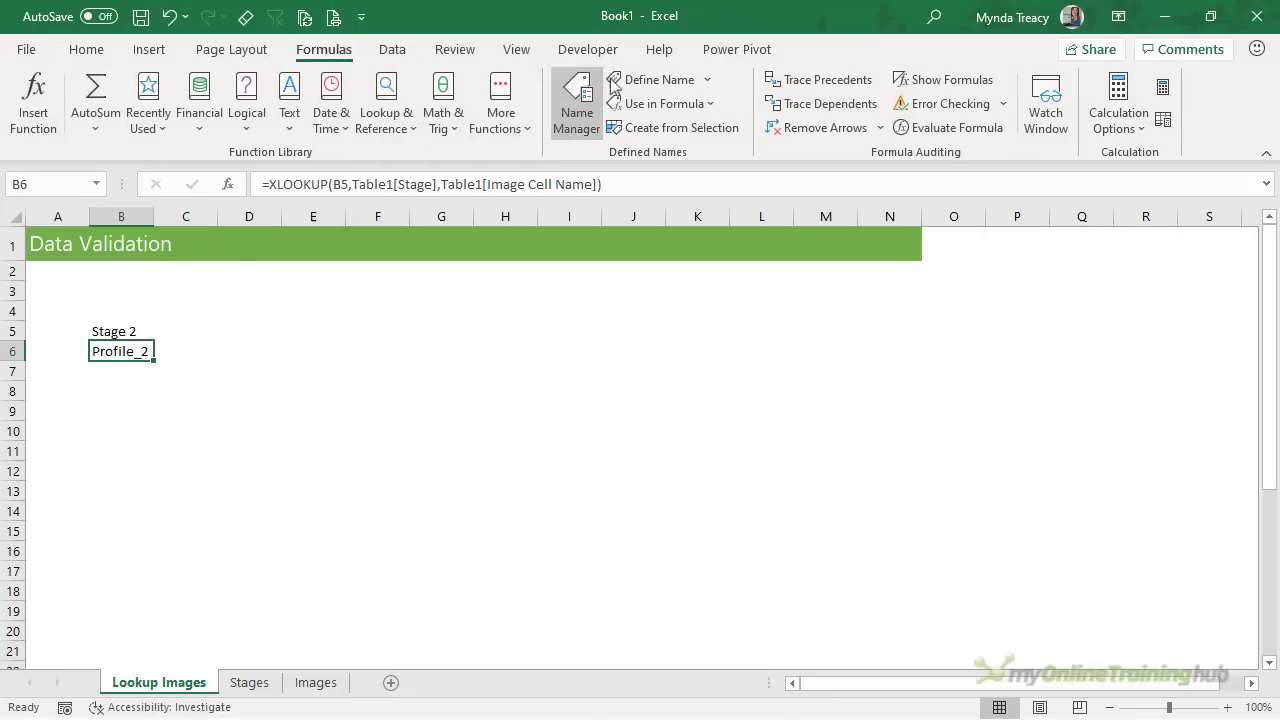
{"action": "left_click", "coordinate": [614, 84]}
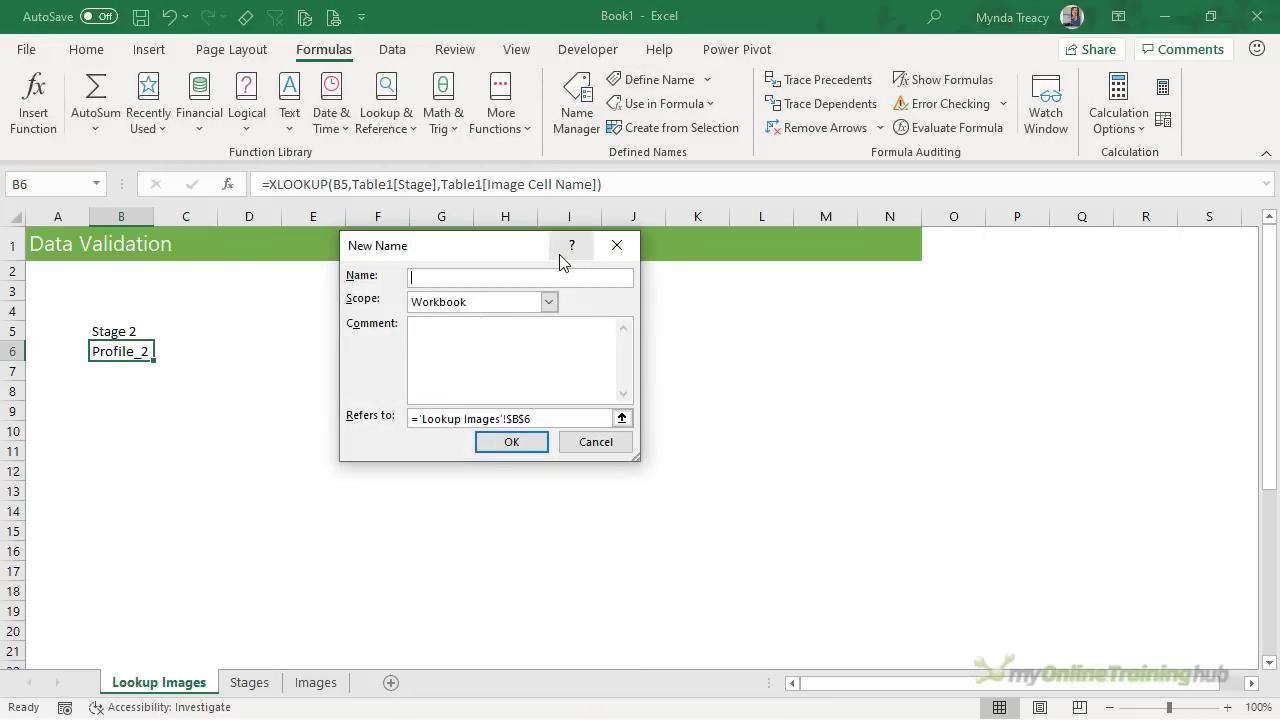
{"action": "type", "text": "profile_dv"}
{"action": "left_click_drag", "start_coordinate": [557, 418], "coordinate": [410, 418]}
{"action": "type", "text": "="}
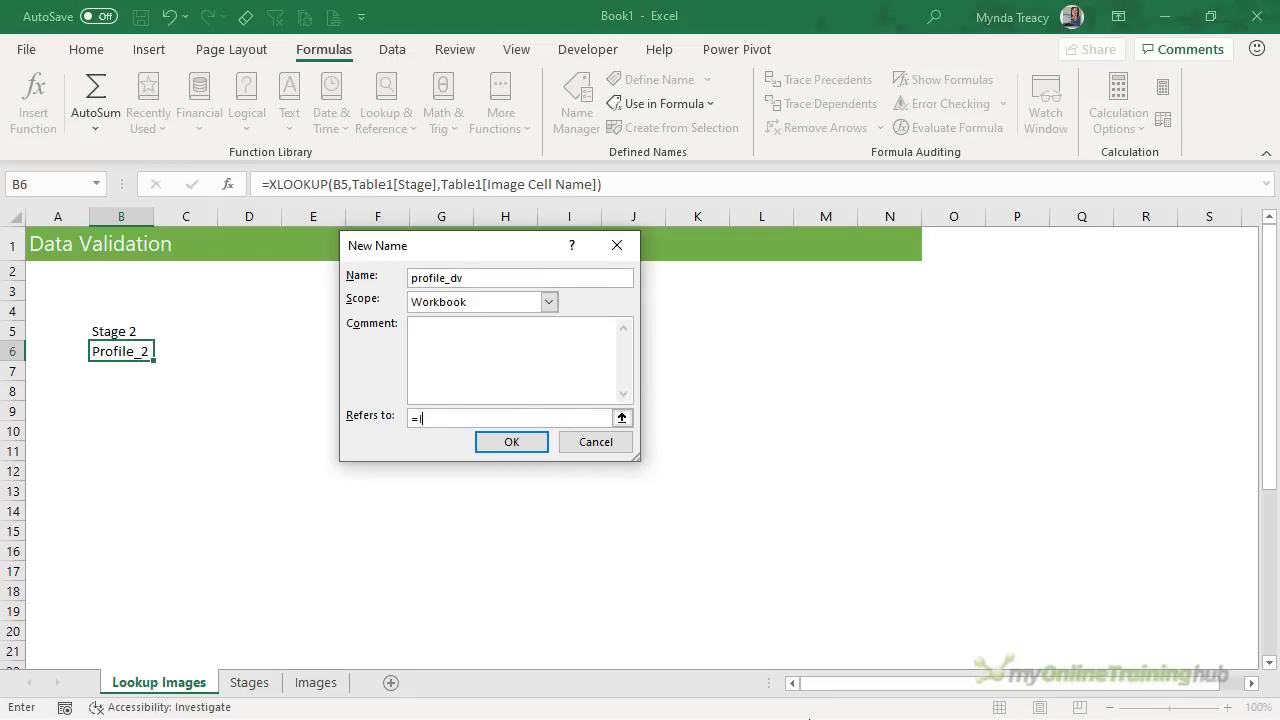
{"action": "type", "text": "INDIRECT("}
{"action": "left_click", "coordinate": [128, 356]}
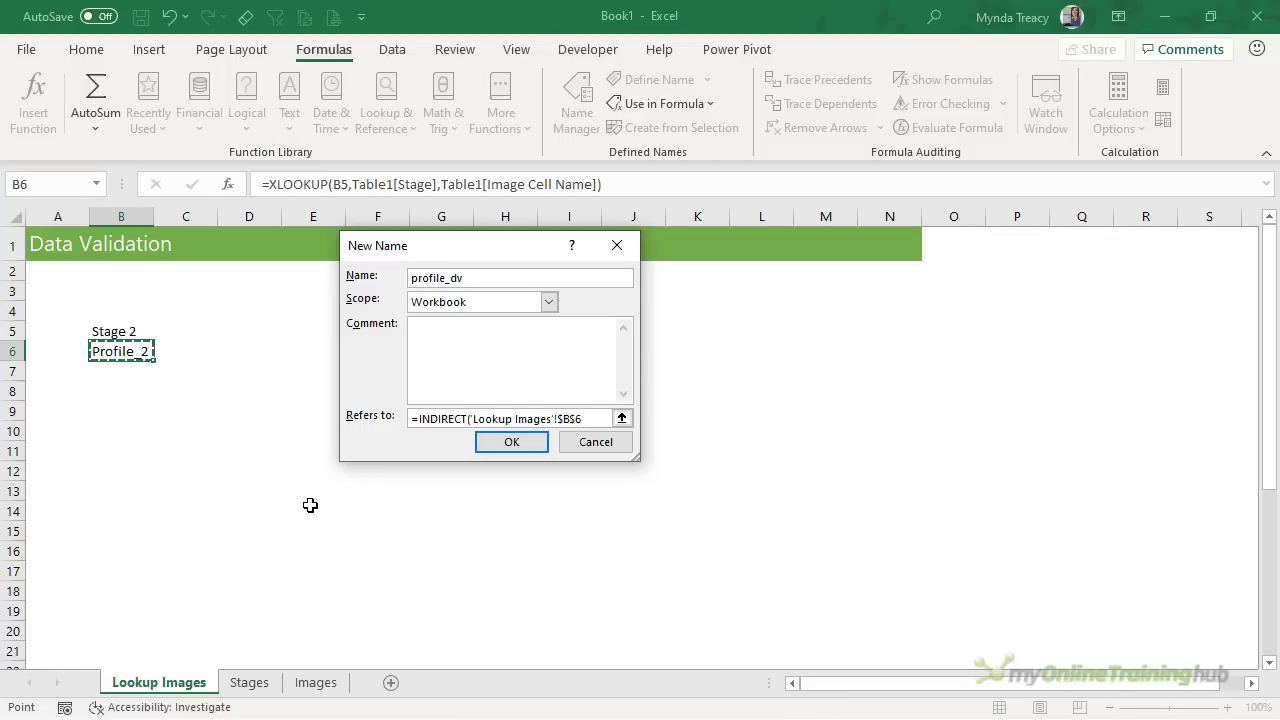
{"action": "type", "text": ")"}
{"action": "left_click", "coordinate": [484, 448]}
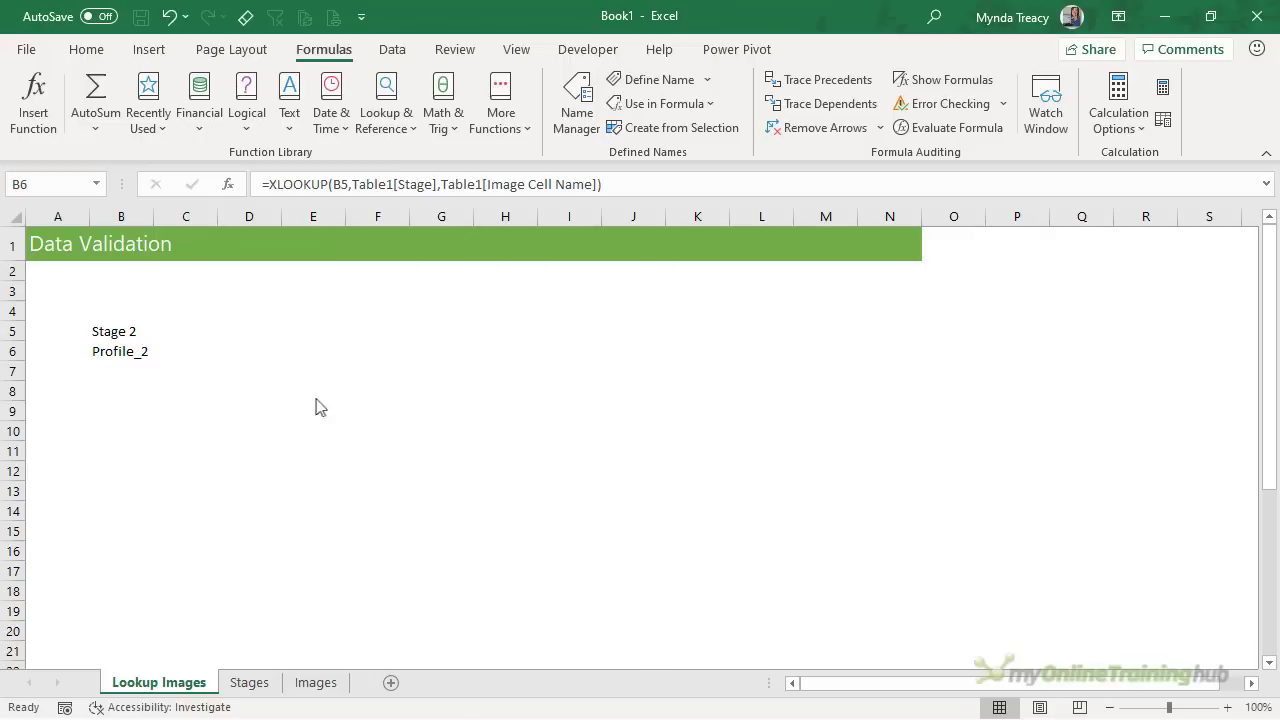
Step: Copy the Annecy stage-profile picture from Images and paste it beside the Stage 2 cells
{"action": "left_click", "coordinate": [146, 349]}
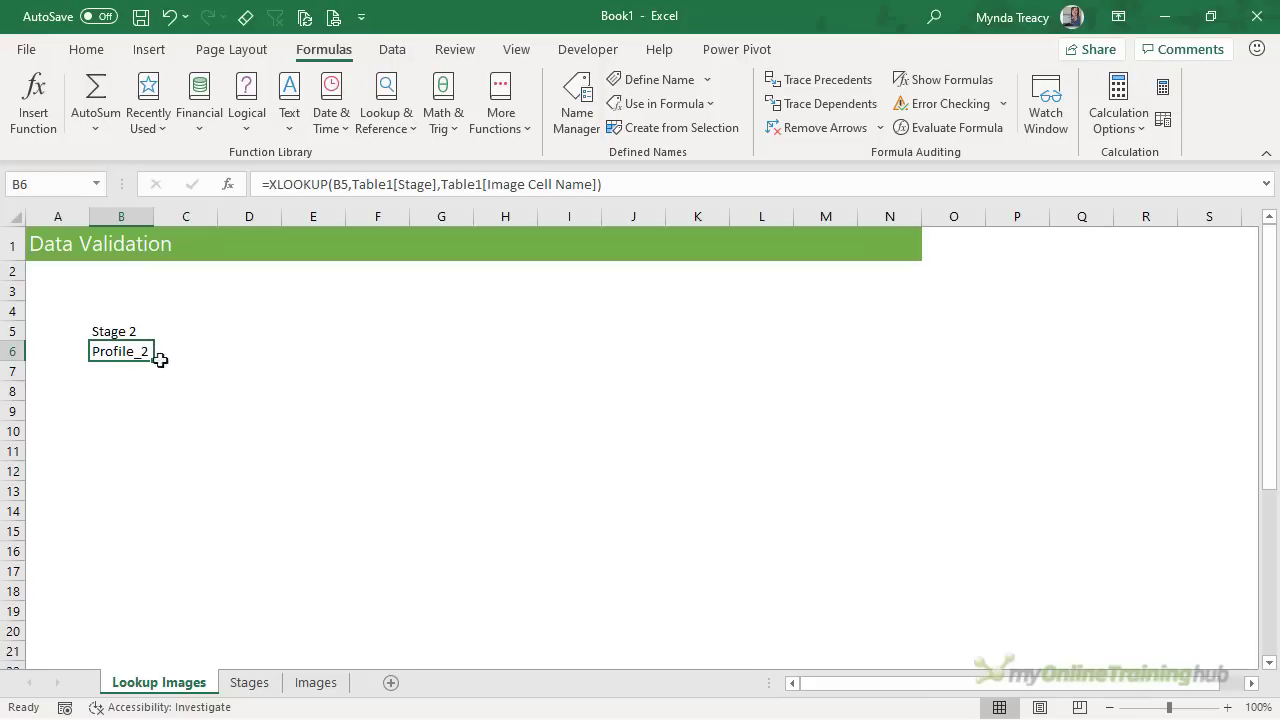
{"action": "left_click", "coordinate": [181, 376]}
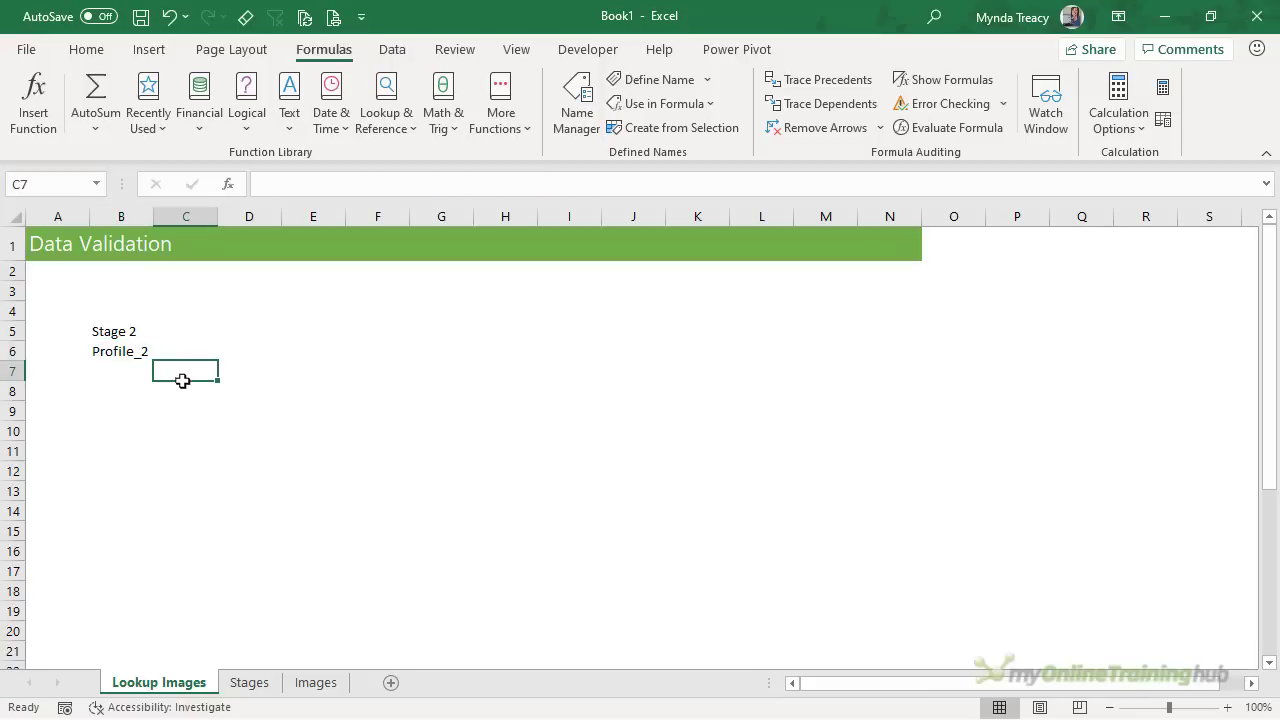
{"action": "left_click", "coordinate": [308, 686]}
{"action": "left_click", "coordinate": [225, 344]}
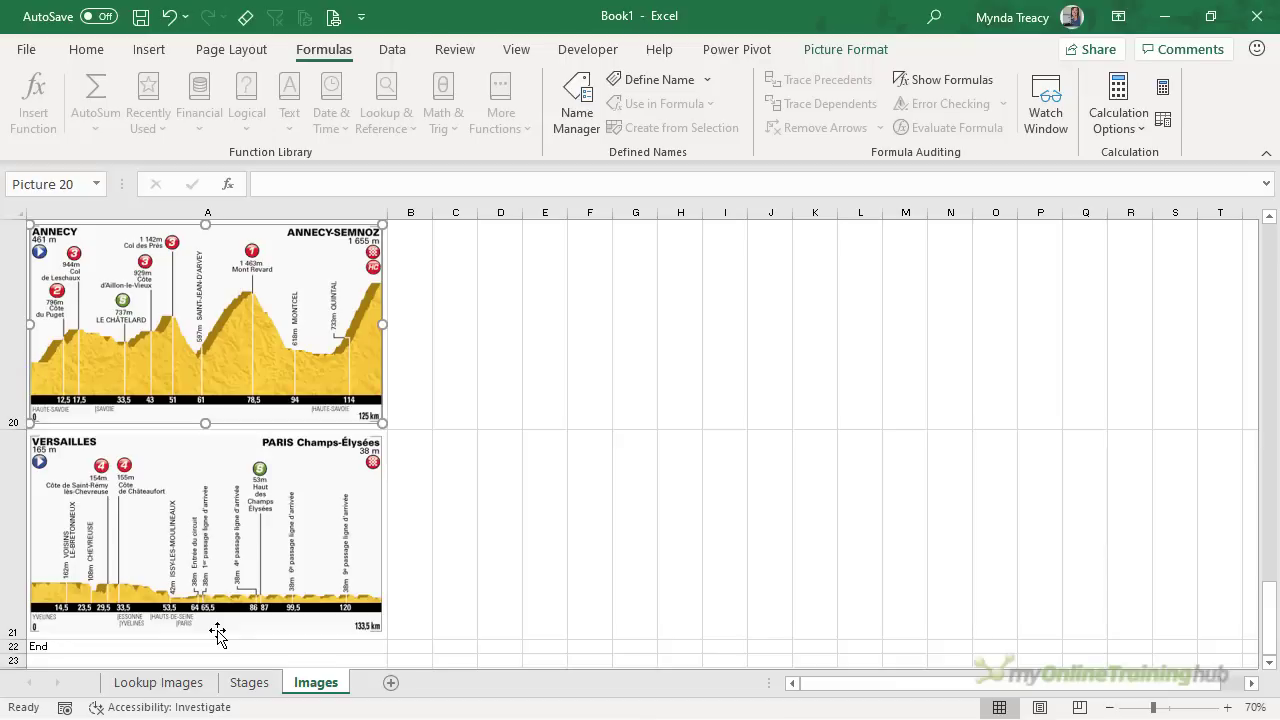
{"action": "left_click", "coordinate": [176, 684]}
{"action": "key", "text": "ctrl+v"}
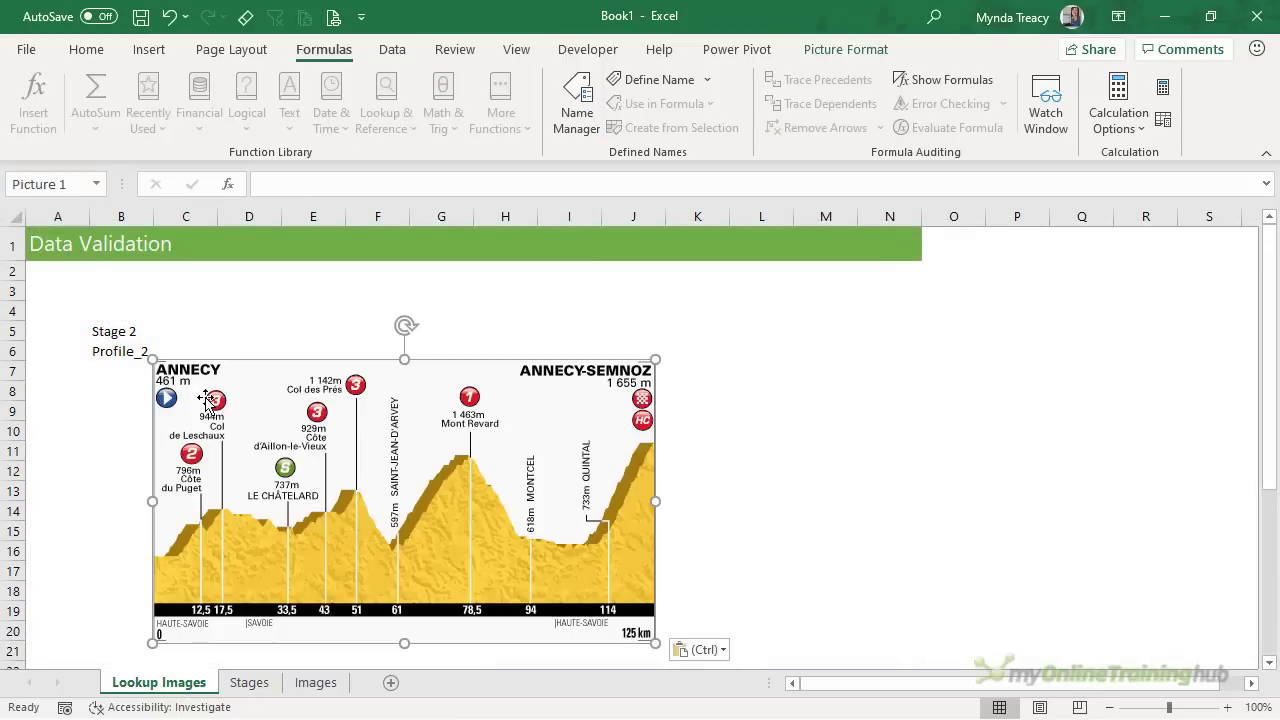
{"action": "left_click_drag", "start_coordinate": [240, 385], "coordinate": [253, 357]}
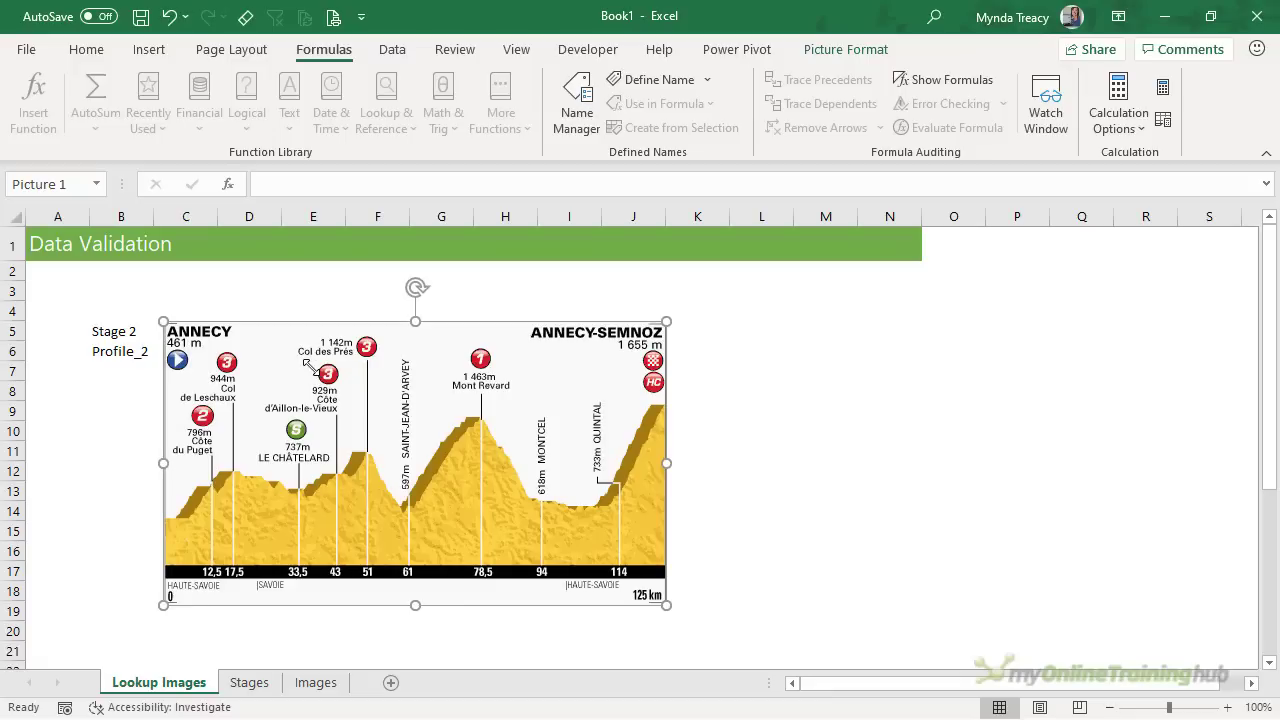
Step: Link the pasted picture to =profile_dv and nudge it slightly right
{"action": "left_click", "coordinate": [302, 186]}
{"action": "type", "text": "=p"}
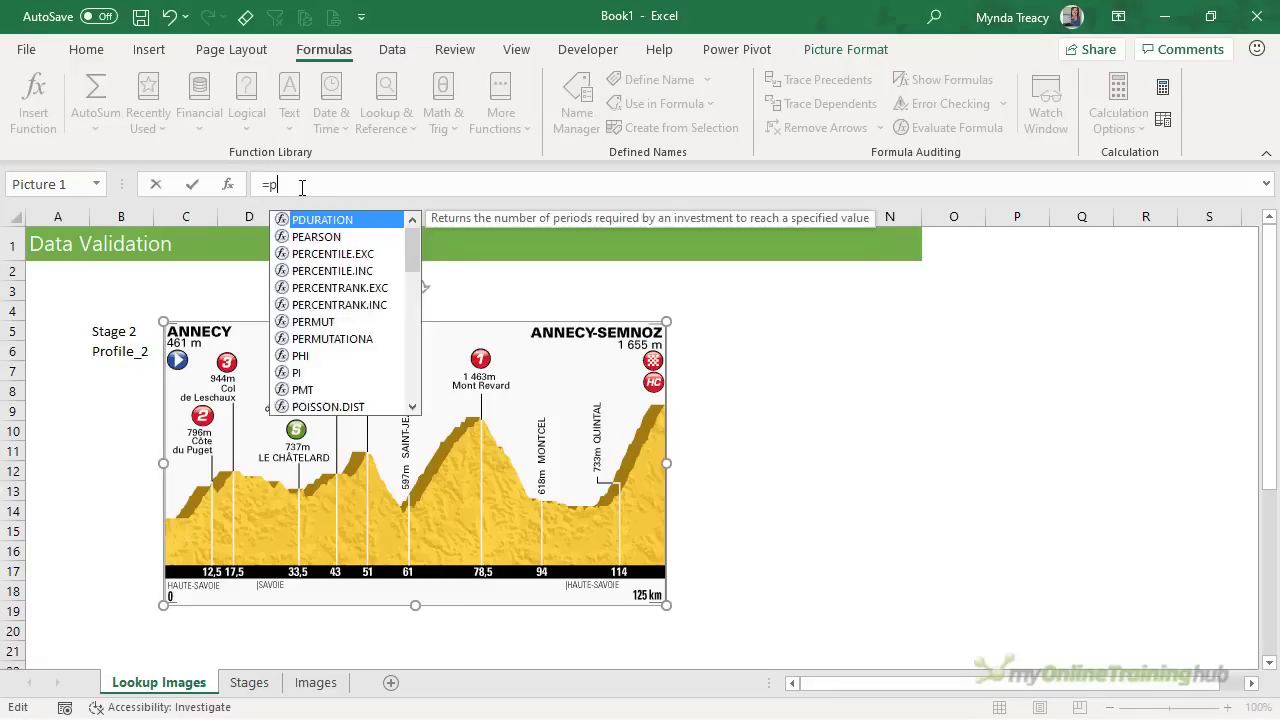
{"action": "type", "text": "rofile"}
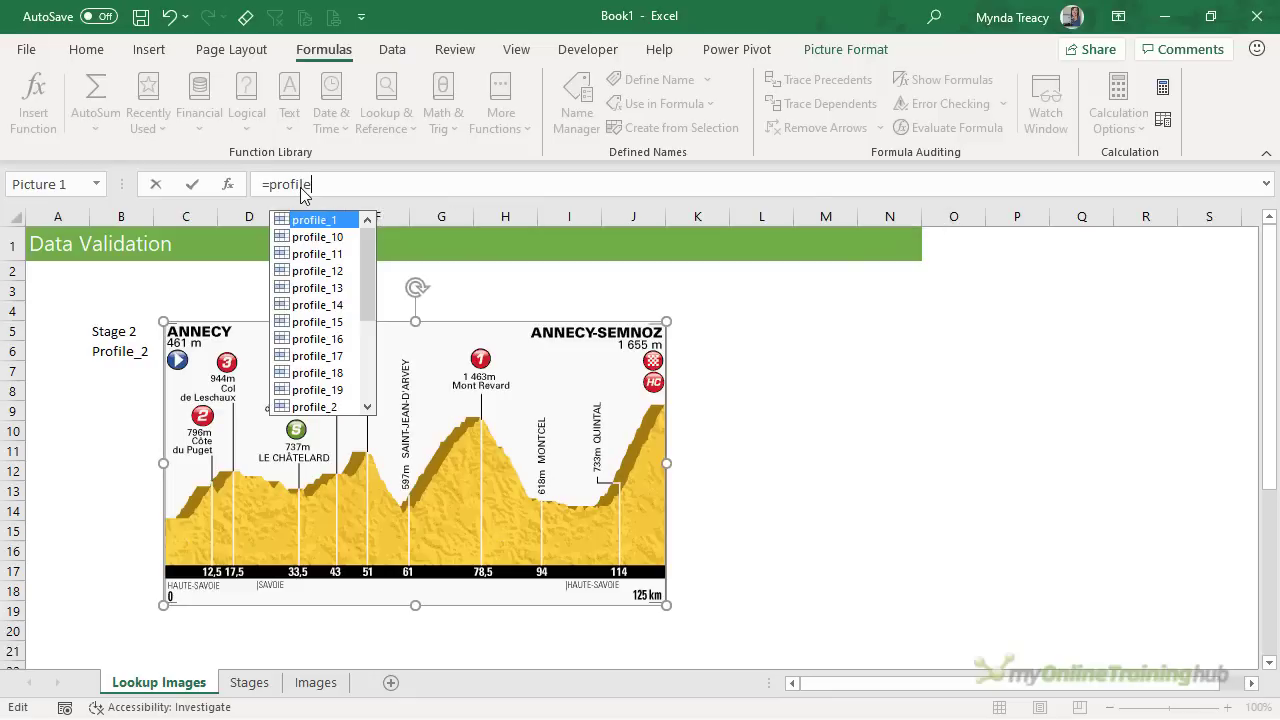
{"action": "type", "text": "_dv"}
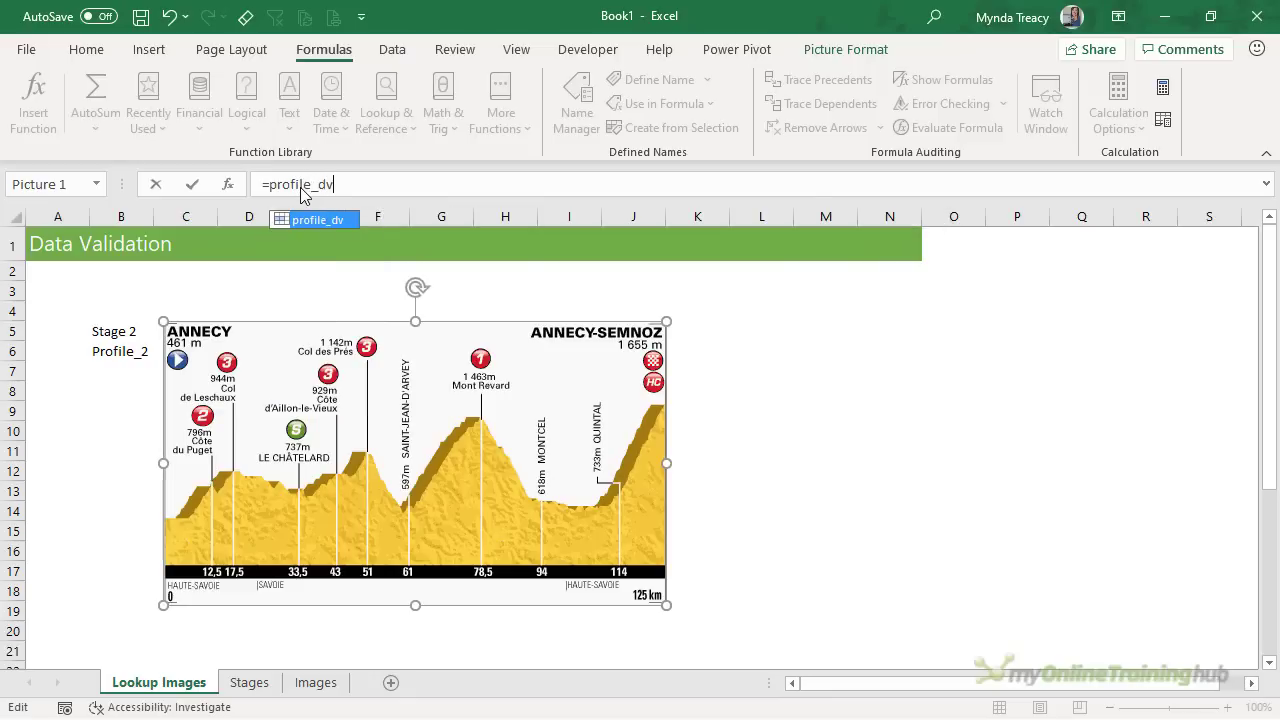
{"action": "key", "text": "Return"}
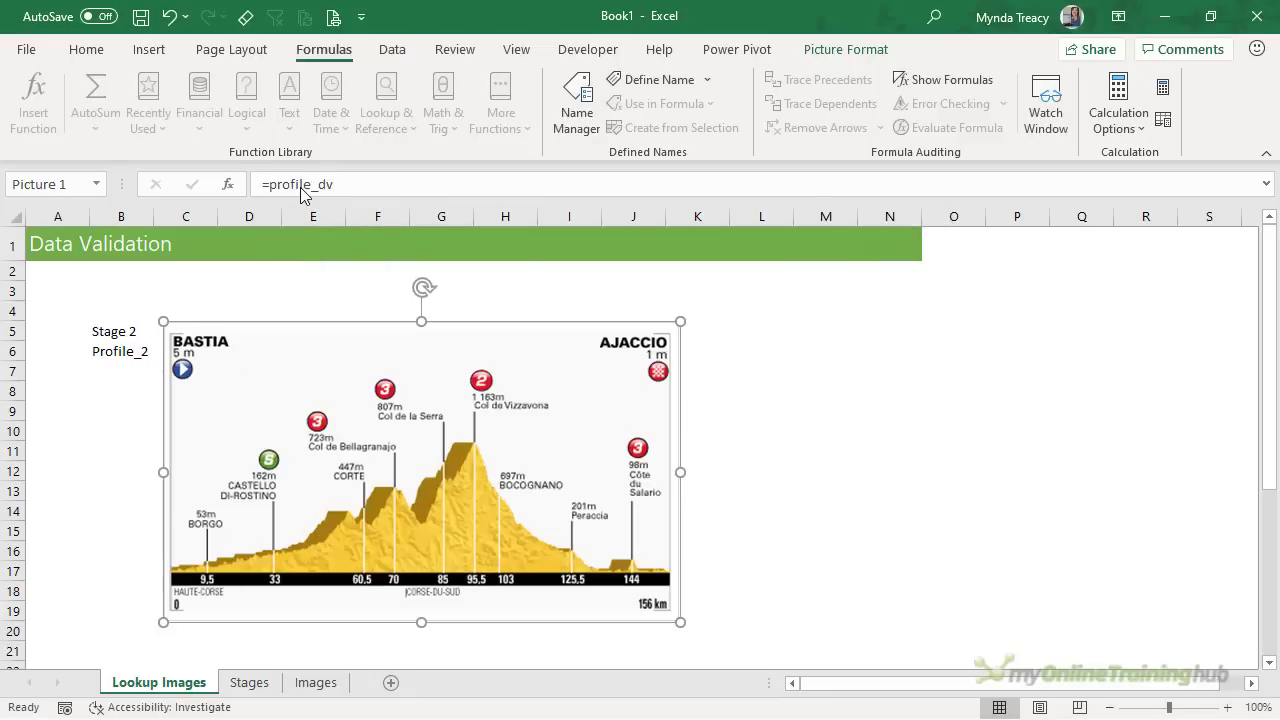
{"action": "left_click", "coordinate": [130, 334]}
{"action": "left_click_drag", "start_coordinate": [192, 330], "coordinate": [215, 328]}
Step: Test the B5 dropdown with Stage 5, then Stage 10, showing Saint-Gildas-des-Bois–Saint-Malo
{"action": "left_click", "coordinate": [161, 331]}
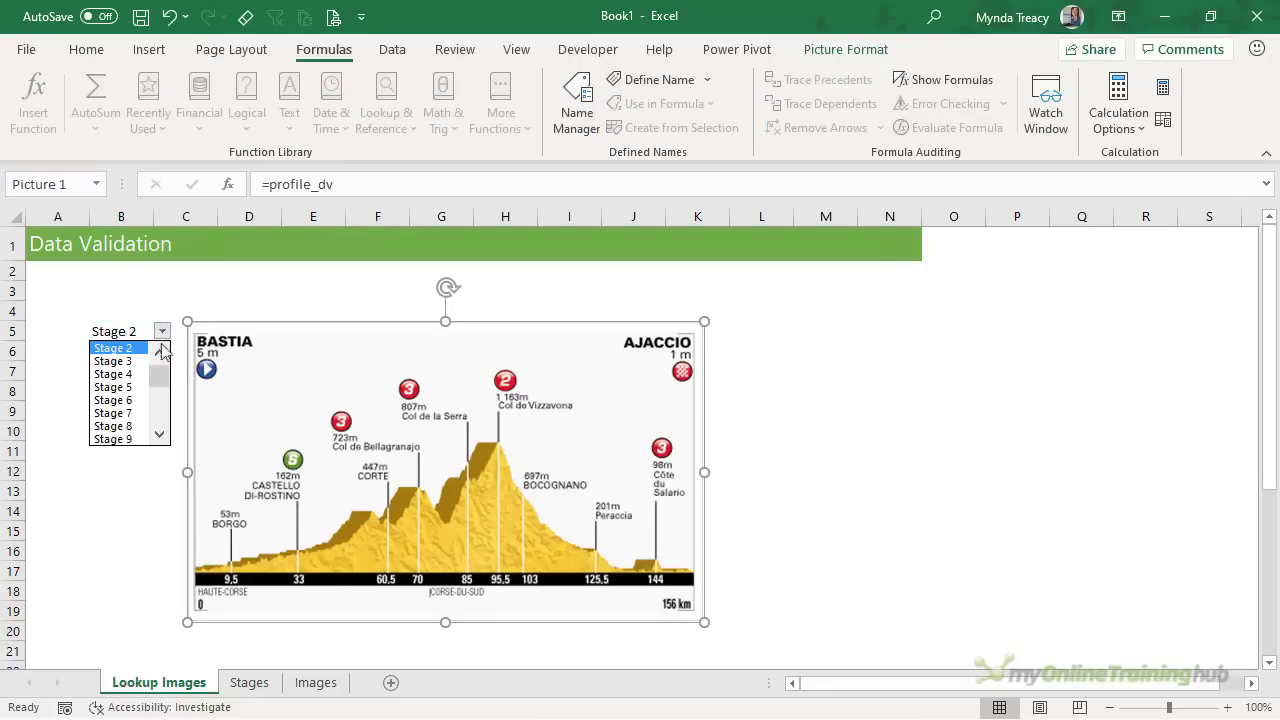
{"action": "left_click", "coordinate": [128, 393]}
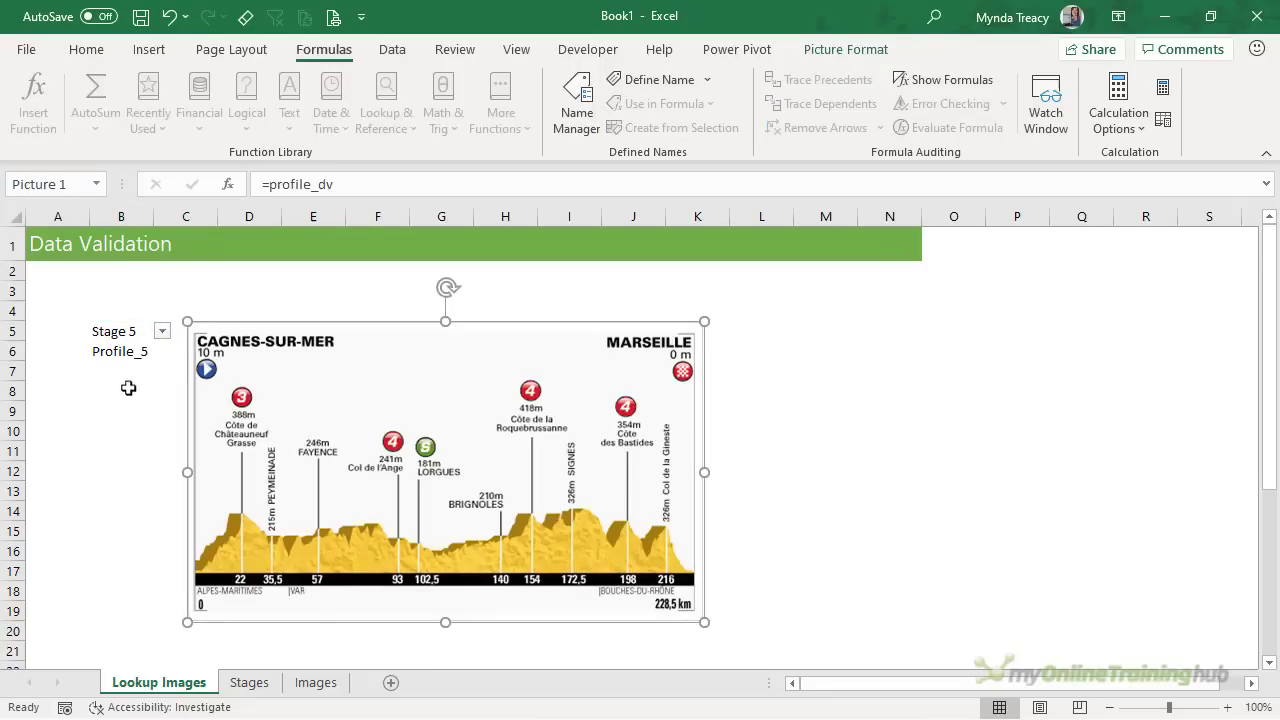
{"action": "left_click", "coordinate": [161, 331]}
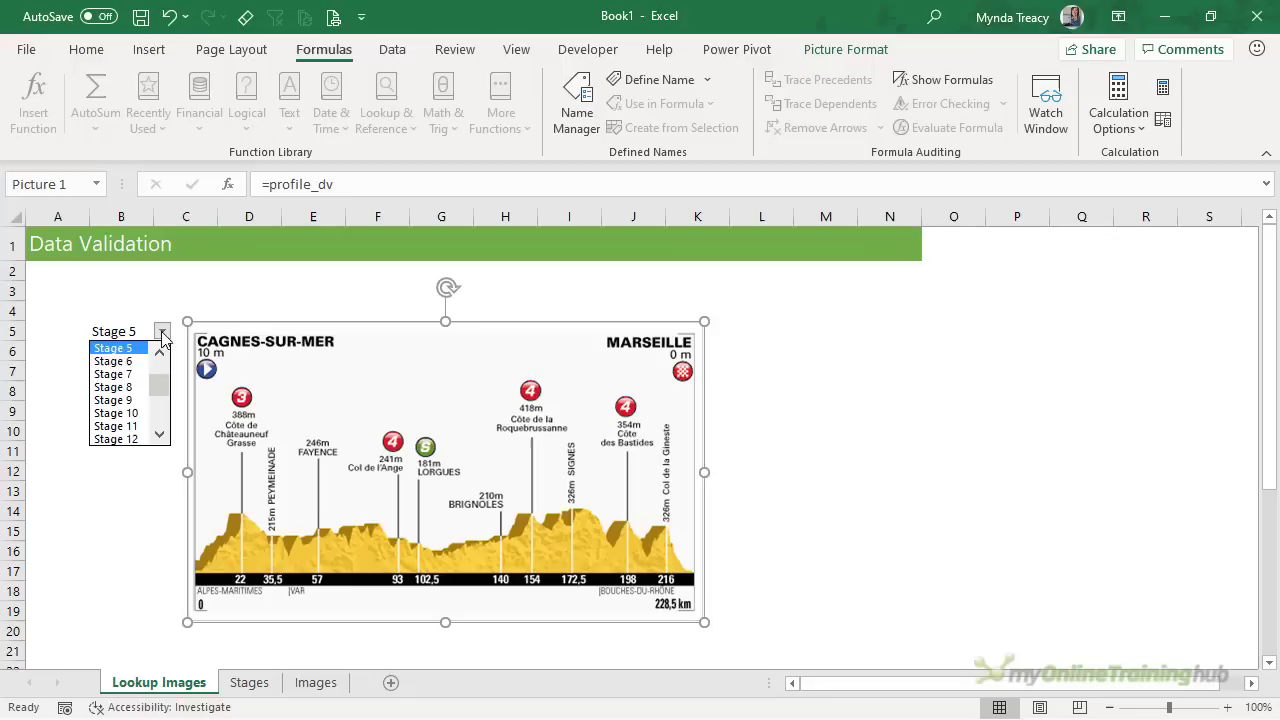
{"action": "left_click", "coordinate": [128, 413]}
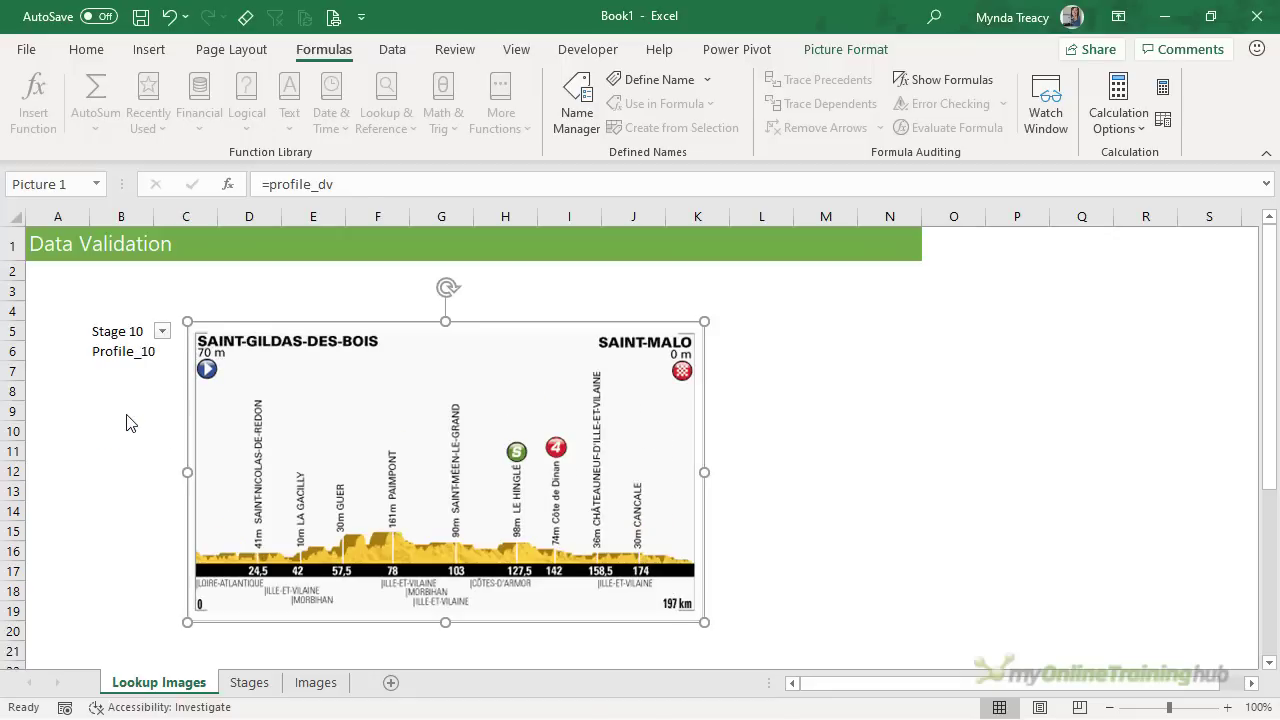
{"action": "left_click", "coordinate": [126, 413]}
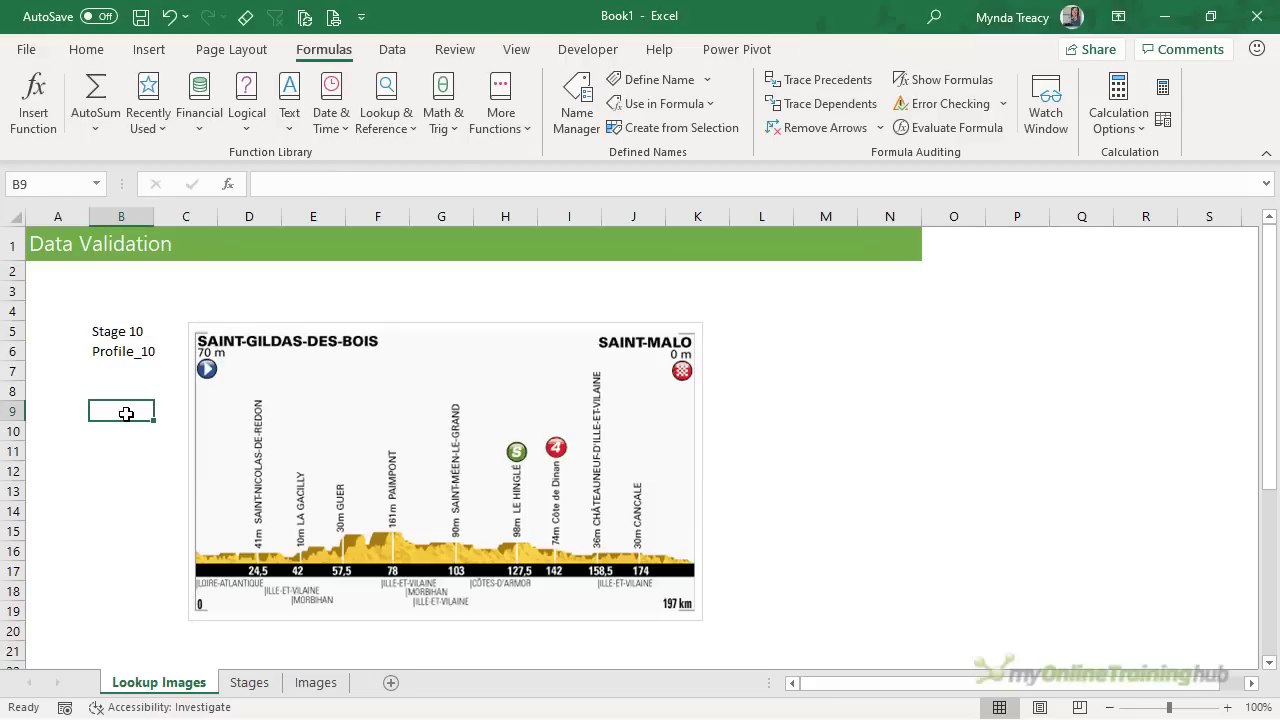
Step: Insert a PivotTable from Table1 on the existing Stages worksheet at cell E2
{"action": "left_click", "coordinate": [128, 328]}
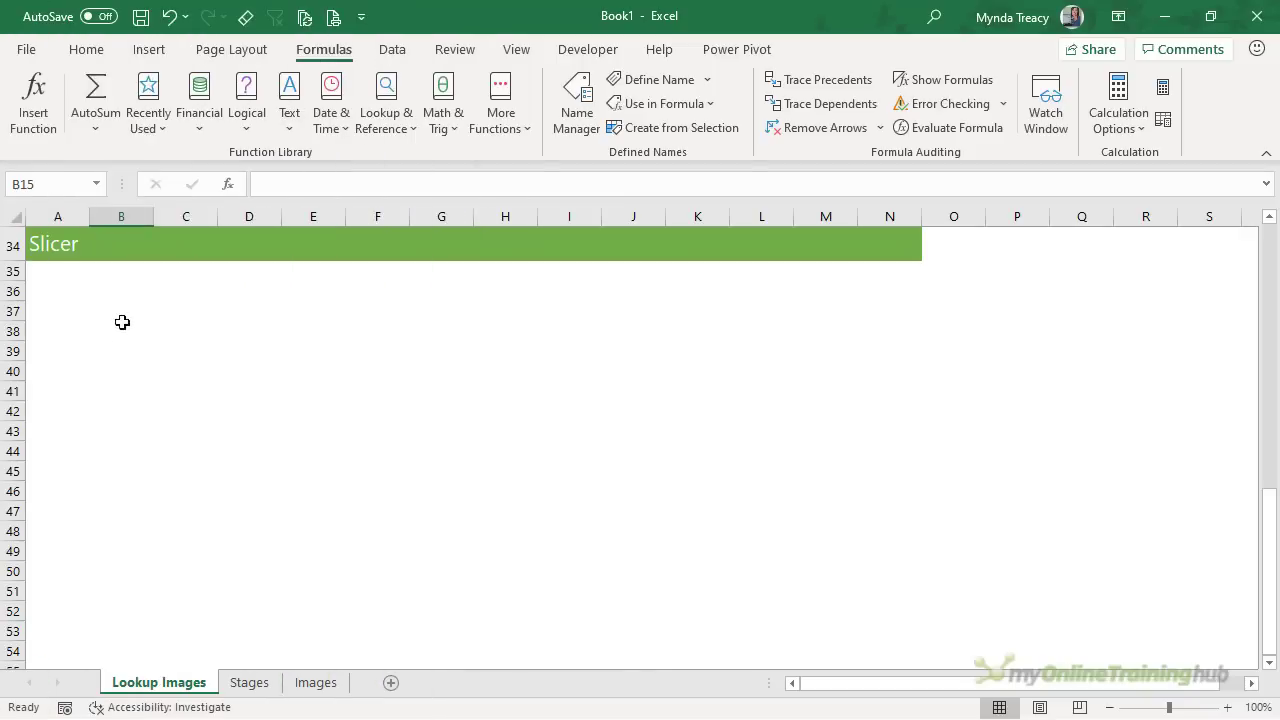
{"action": "left_click", "coordinate": [122, 330]}
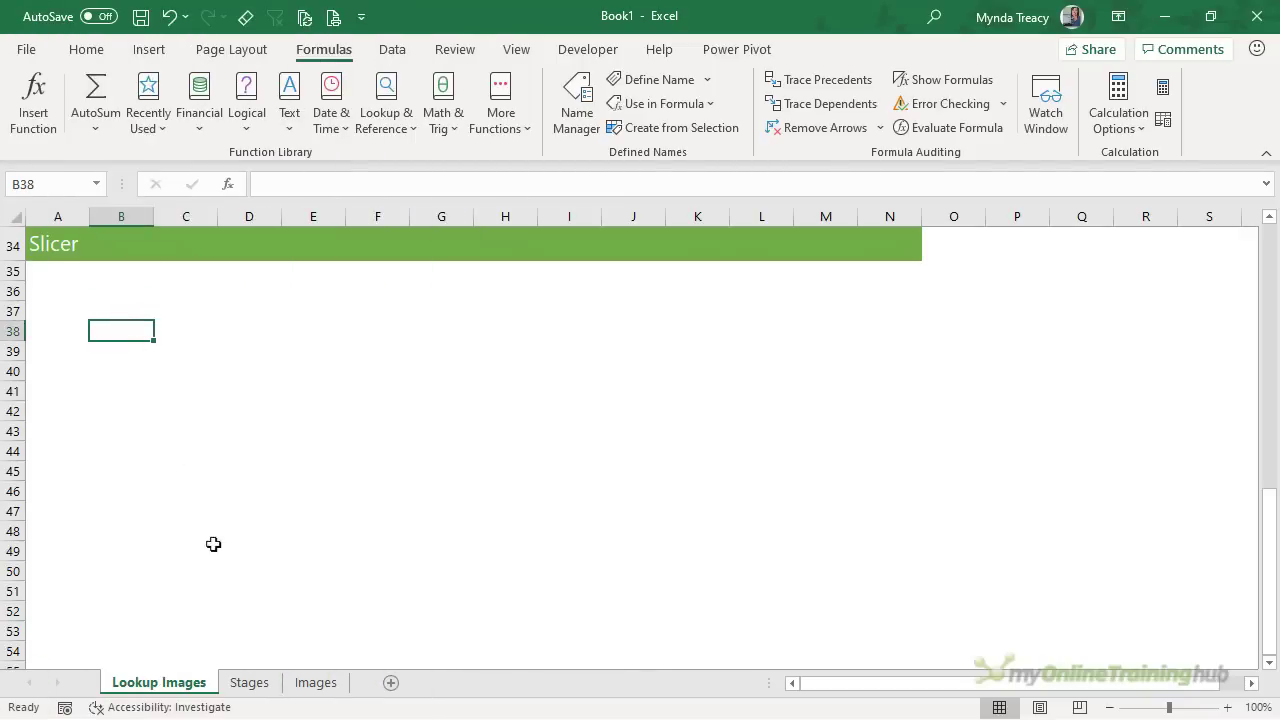
{"action": "left_click", "coordinate": [250, 683]}
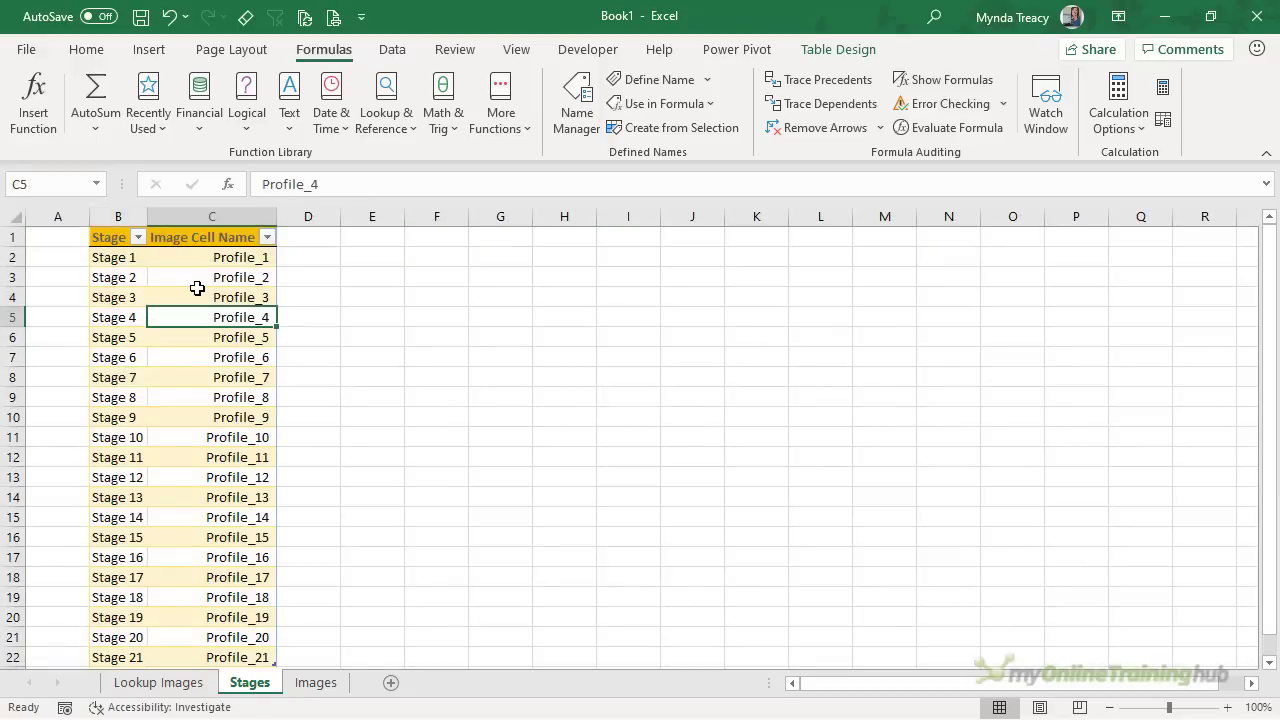
{"action": "left_click", "coordinate": [152, 50]}
{"action": "left_click", "coordinate": [36, 92]}
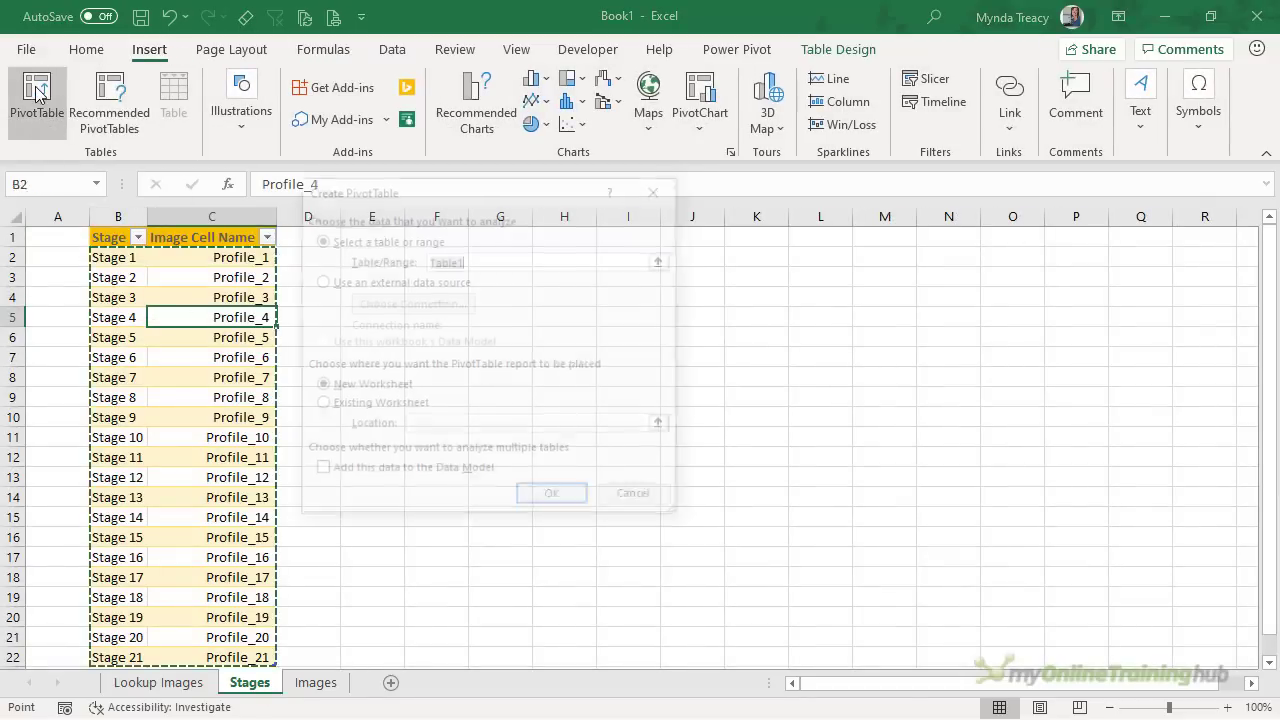
{"action": "left_click", "coordinate": [400, 404]}
{"action": "left_click_drag", "start_coordinate": [416, 196], "coordinate": [657, 266]}
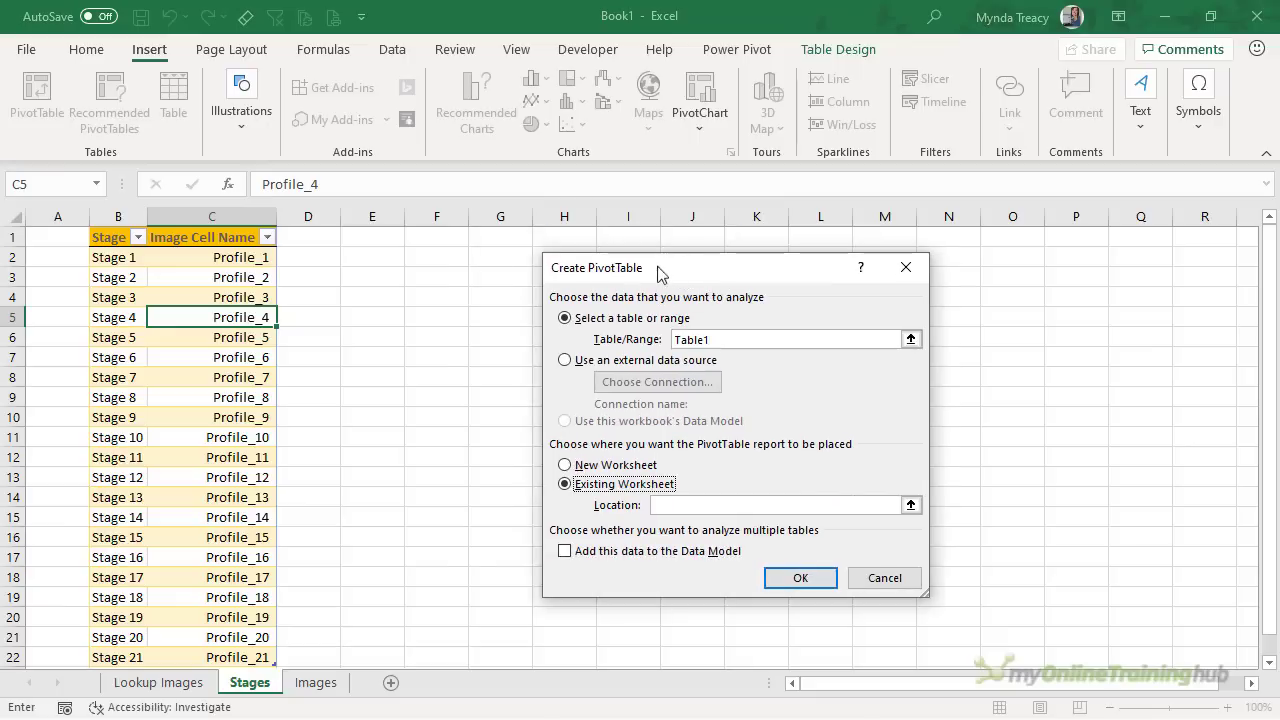
{"action": "left_click", "coordinate": [366, 252]}
{"action": "left_click", "coordinate": [800, 578]}
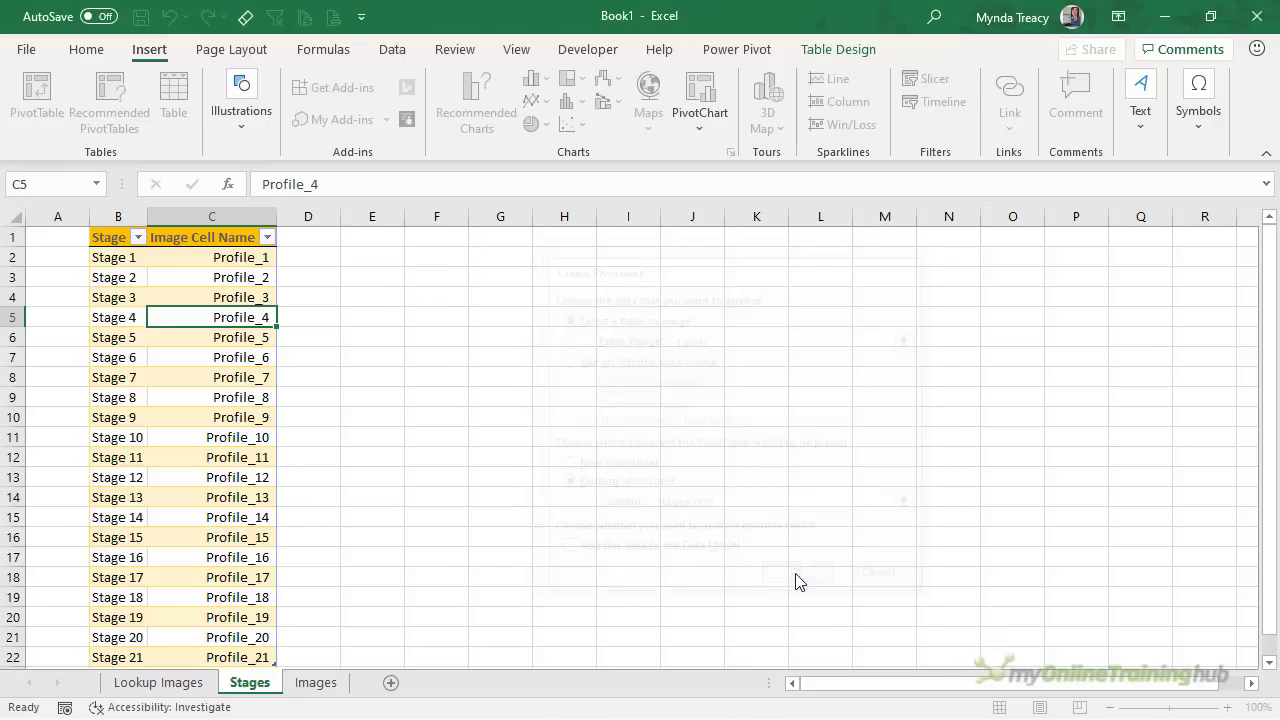
Step: Add Stage and Image Cell Name to the pivot rows and use tabular report layout
{"action": "left_click", "coordinate": [1006, 338]}
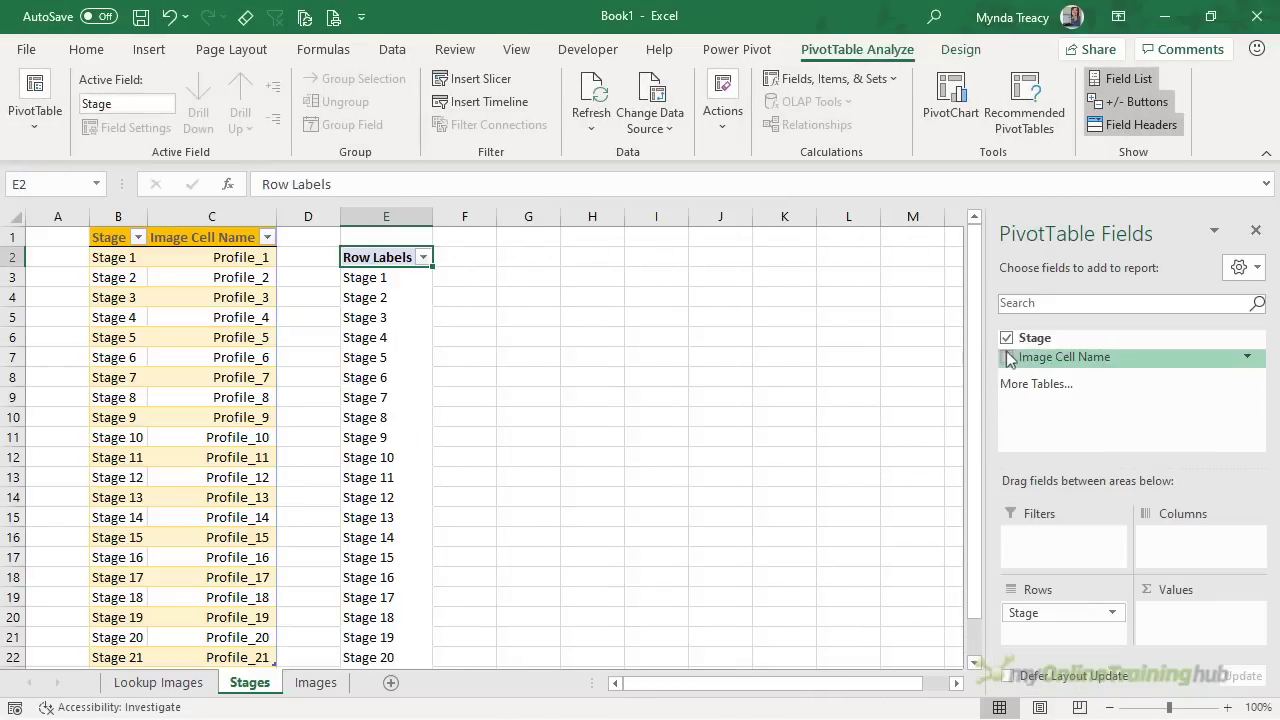
{"action": "left_click", "coordinate": [1007, 357]}
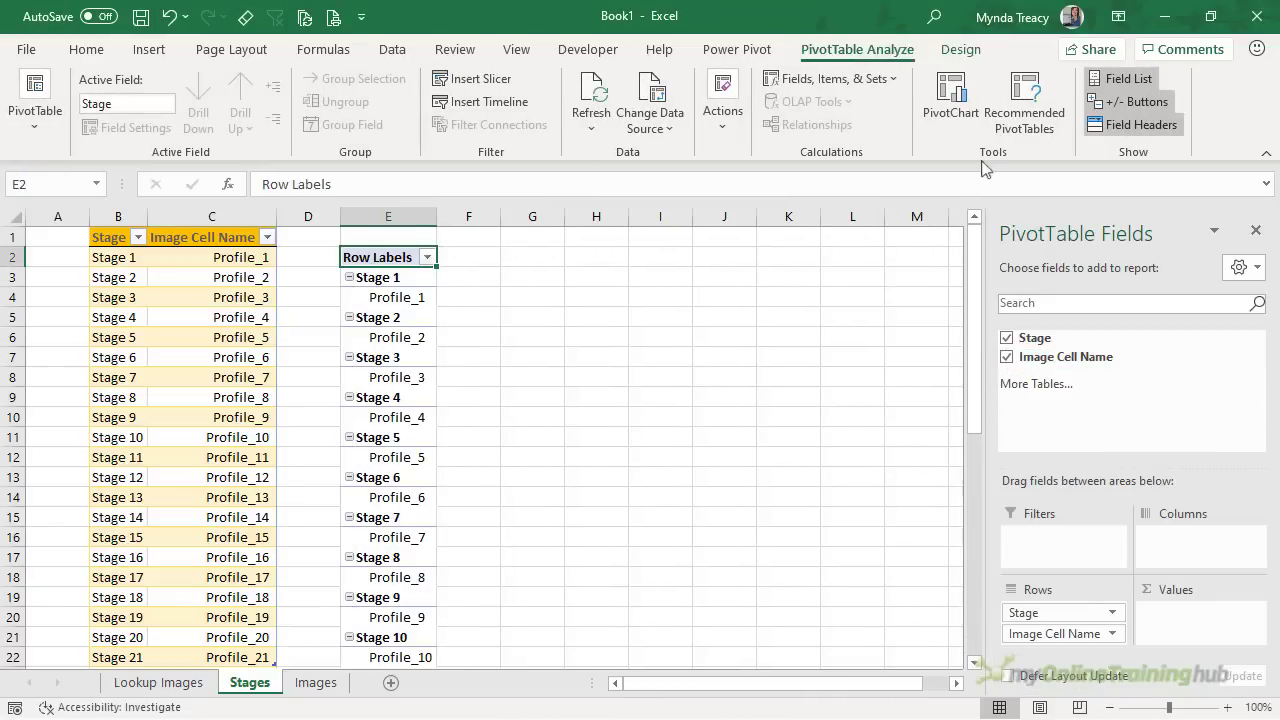
{"action": "left_click", "coordinate": [960, 49]}
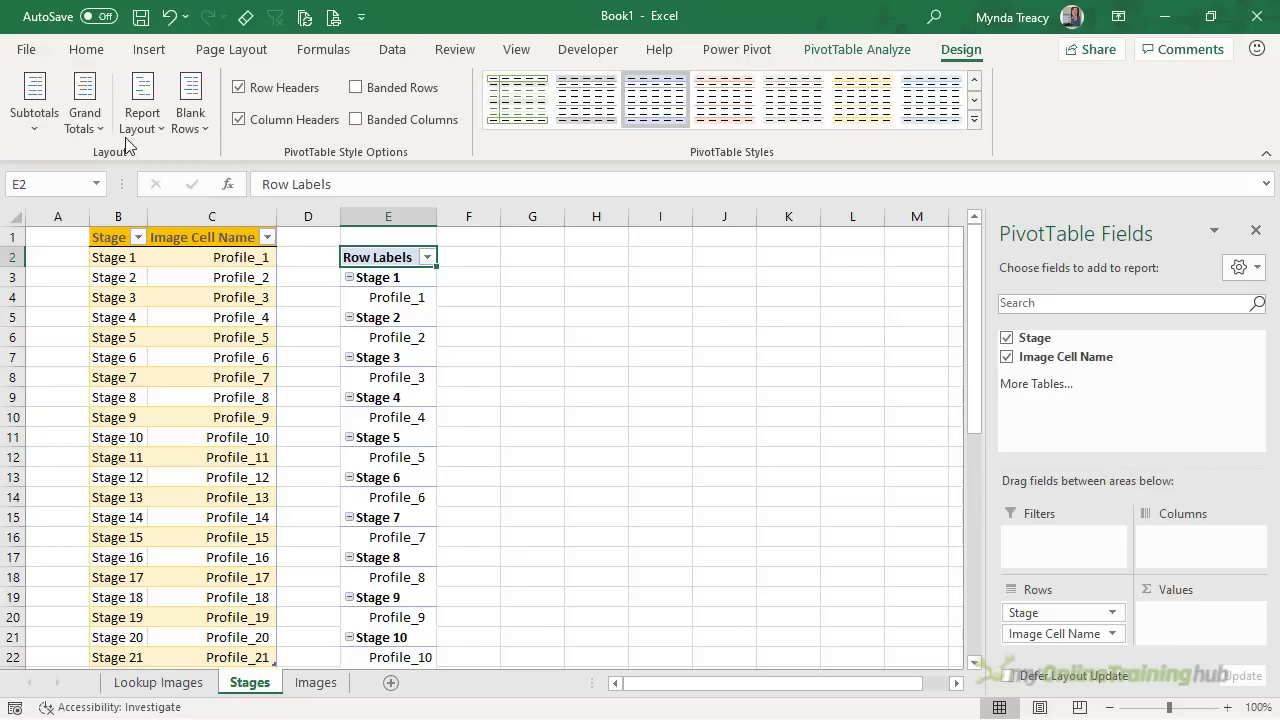
{"action": "left_click", "coordinate": [128, 138]}
{"action": "left_click", "coordinate": [160, 253]}
Step: Hide subtotals and turn grand totals off for rows and columns
{"action": "left_click", "coordinate": [40, 132]}
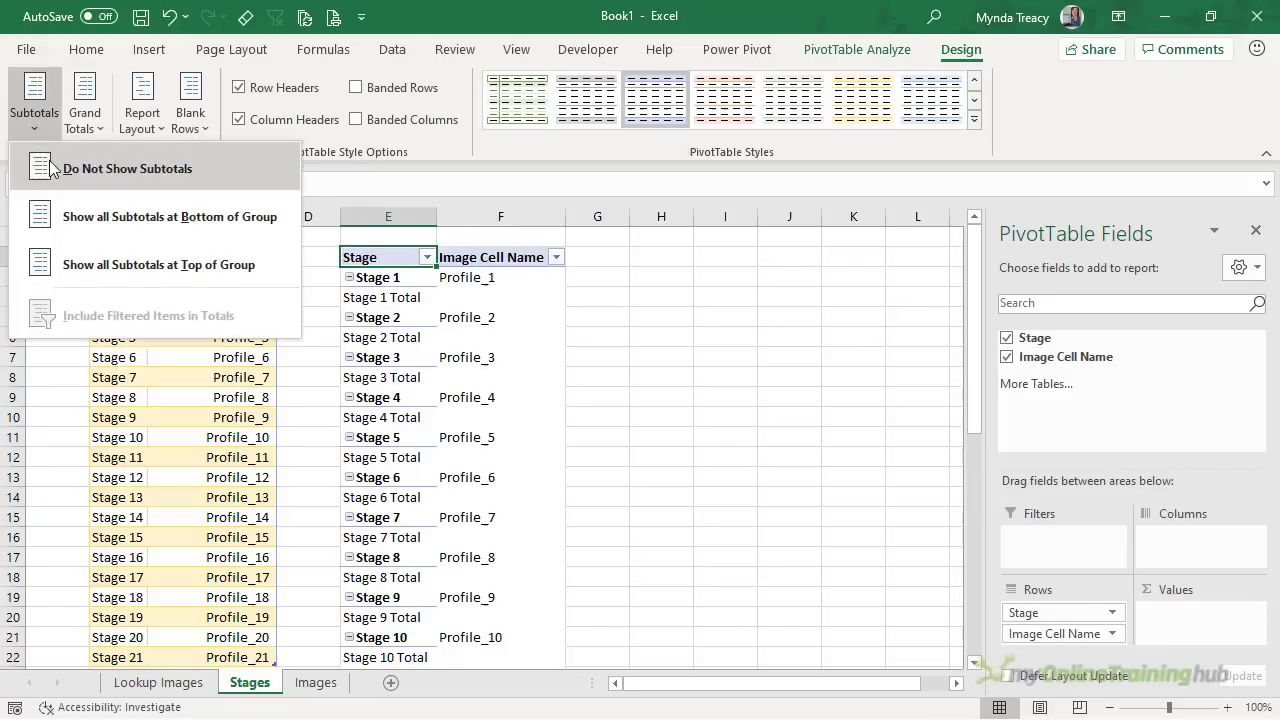
{"action": "left_click", "coordinate": [52, 168]}
{"action": "left_click", "coordinate": [85, 100]}
{"action": "left_click", "coordinate": [88, 166]}
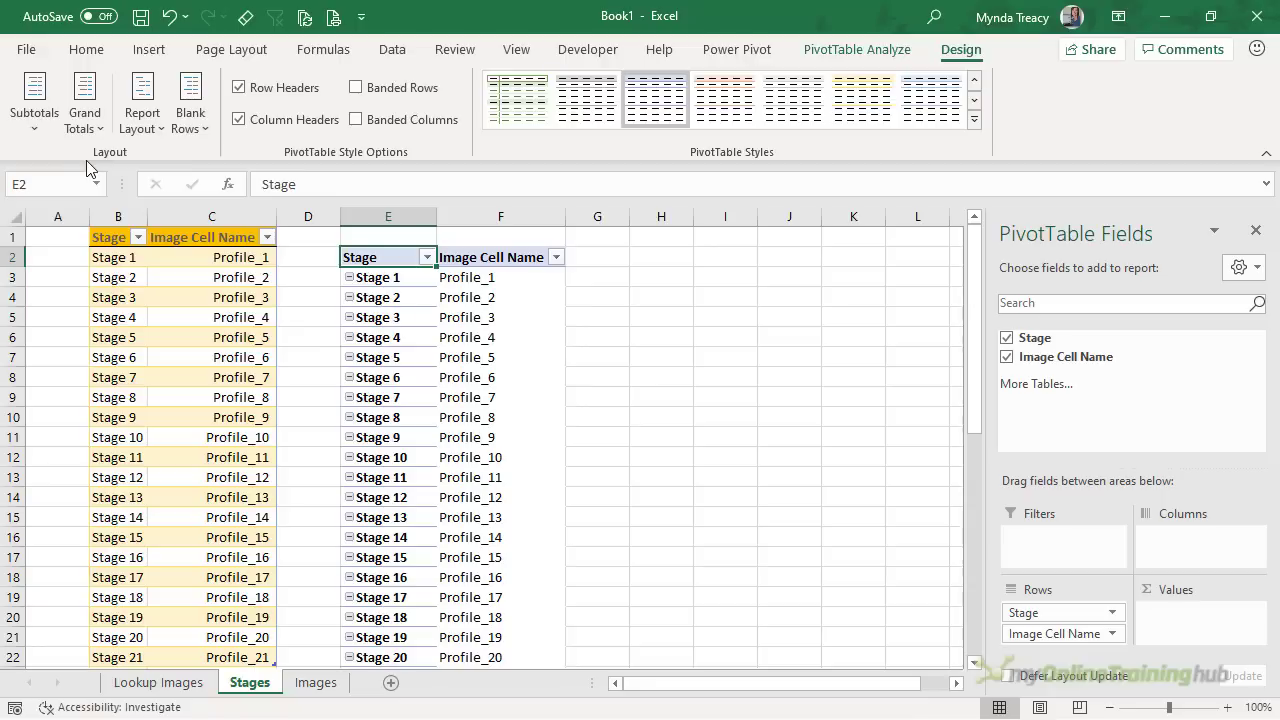
{"action": "left_click", "coordinate": [424, 279]}
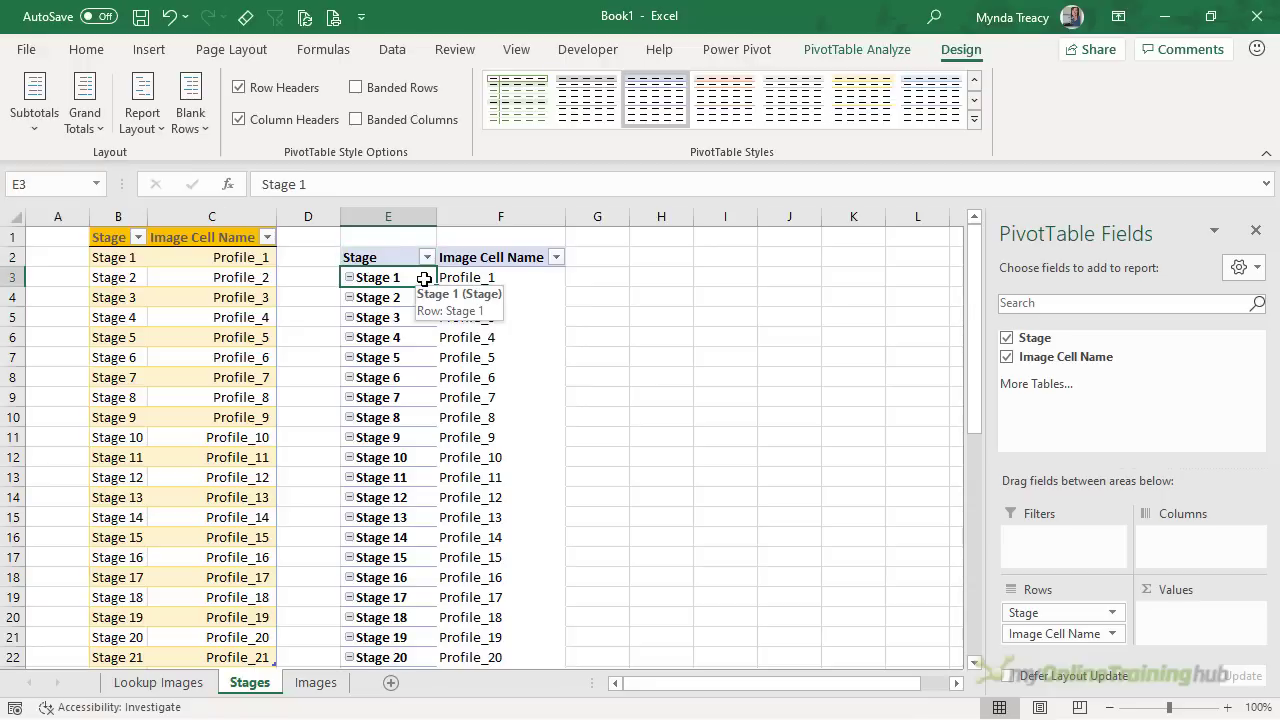
Step: Add a Stage slicer in columns G–J beside the pivot and filter it to Stage 3
{"action": "right_click", "coordinate": [1042, 338]}
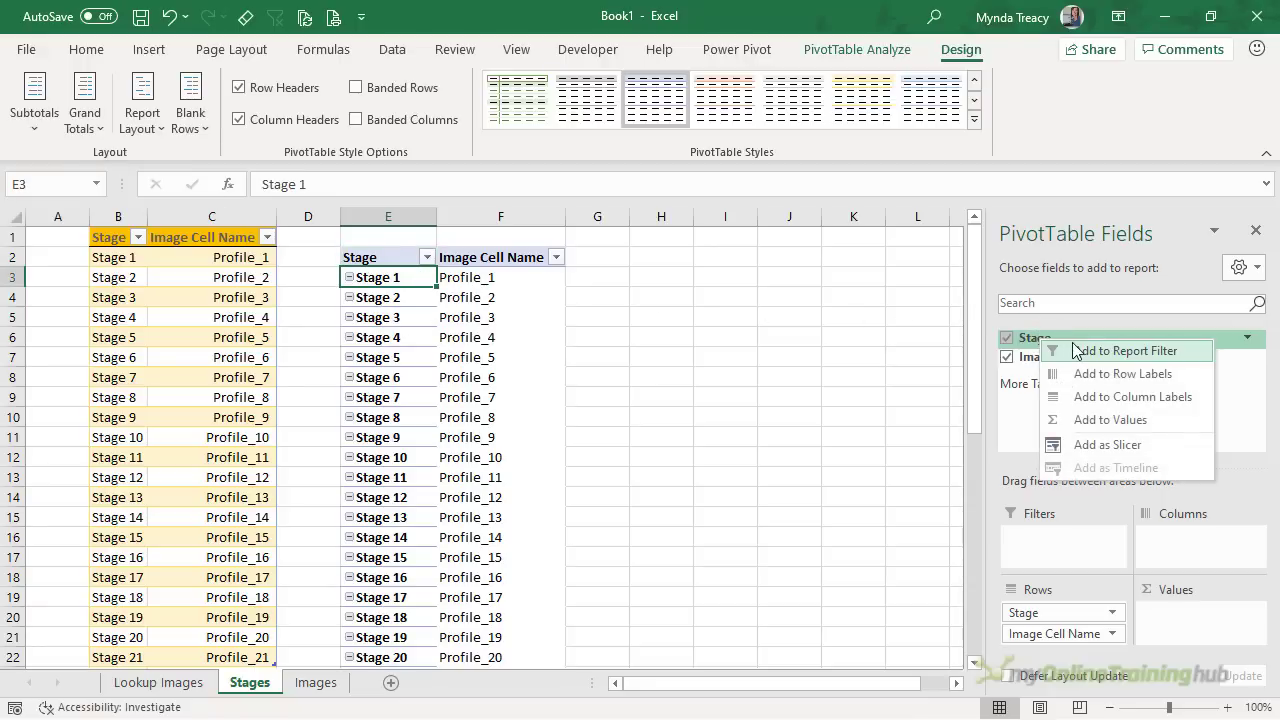
{"action": "left_click", "coordinate": [1150, 445]}
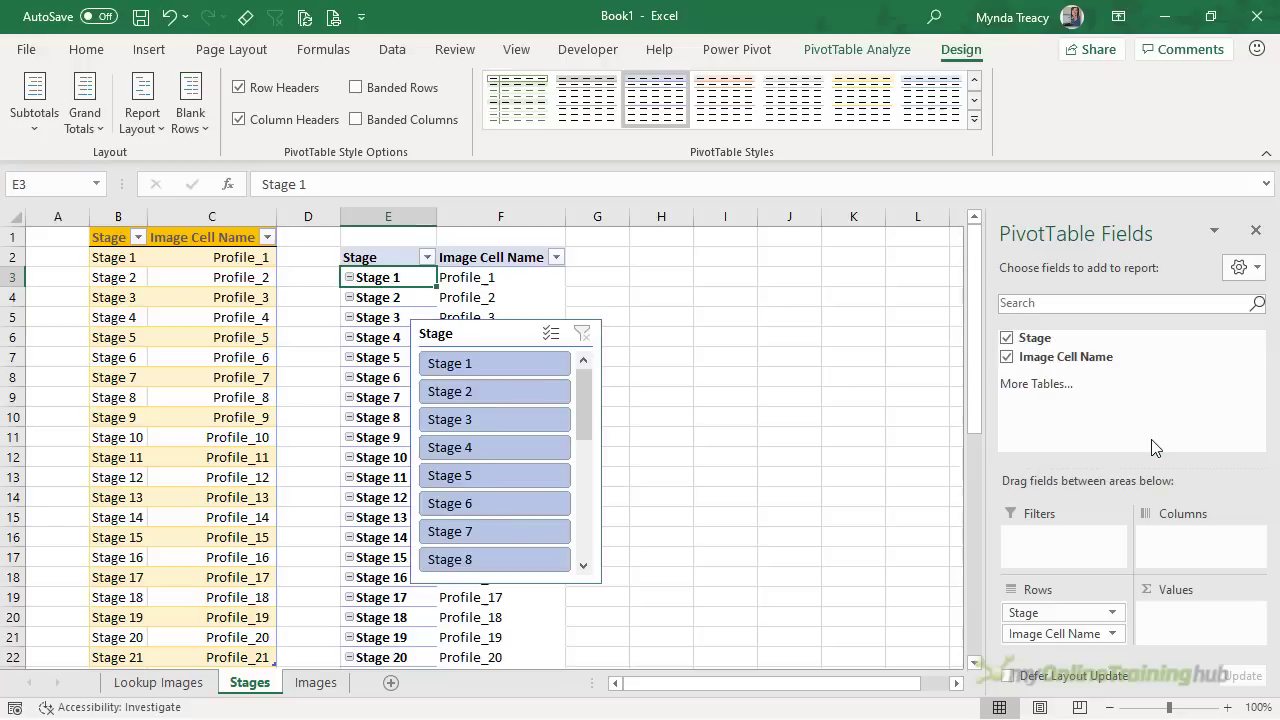
{"action": "left_click_drag", "start_coordinate": [577, 331], "coordinate": [762, 266]}
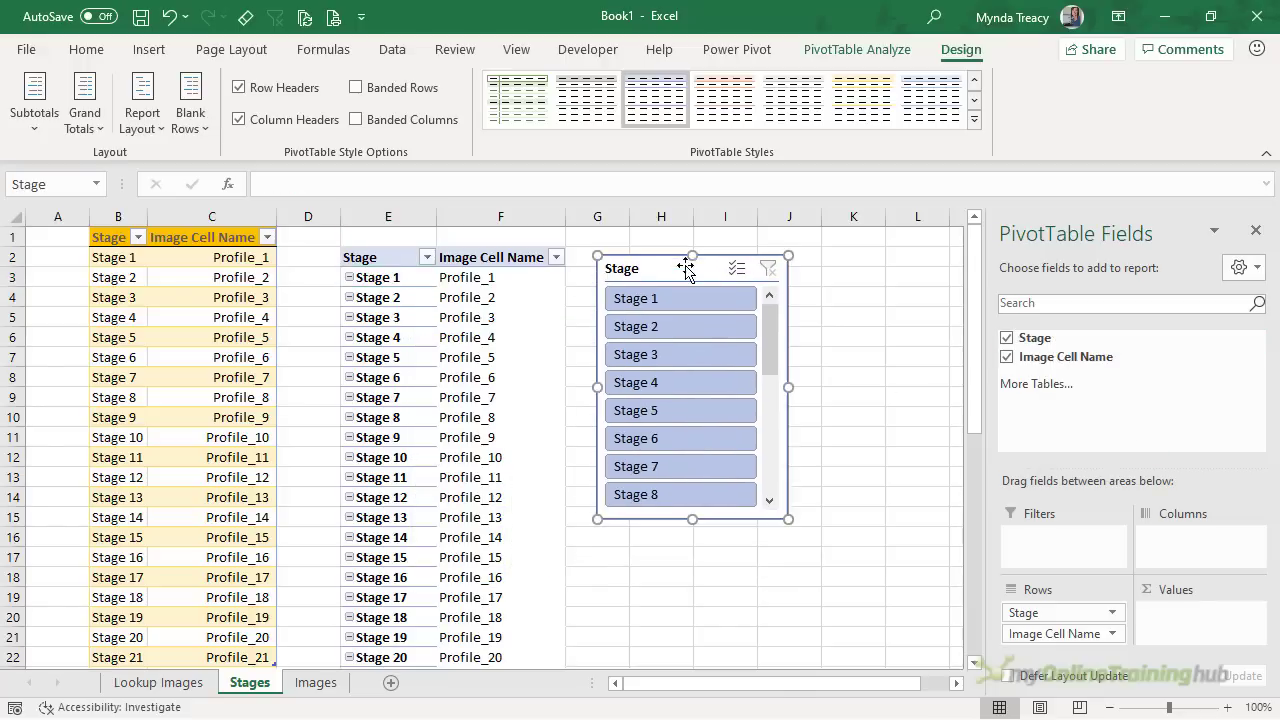
{"action": "left_click", "coordinate": [688, 352]}
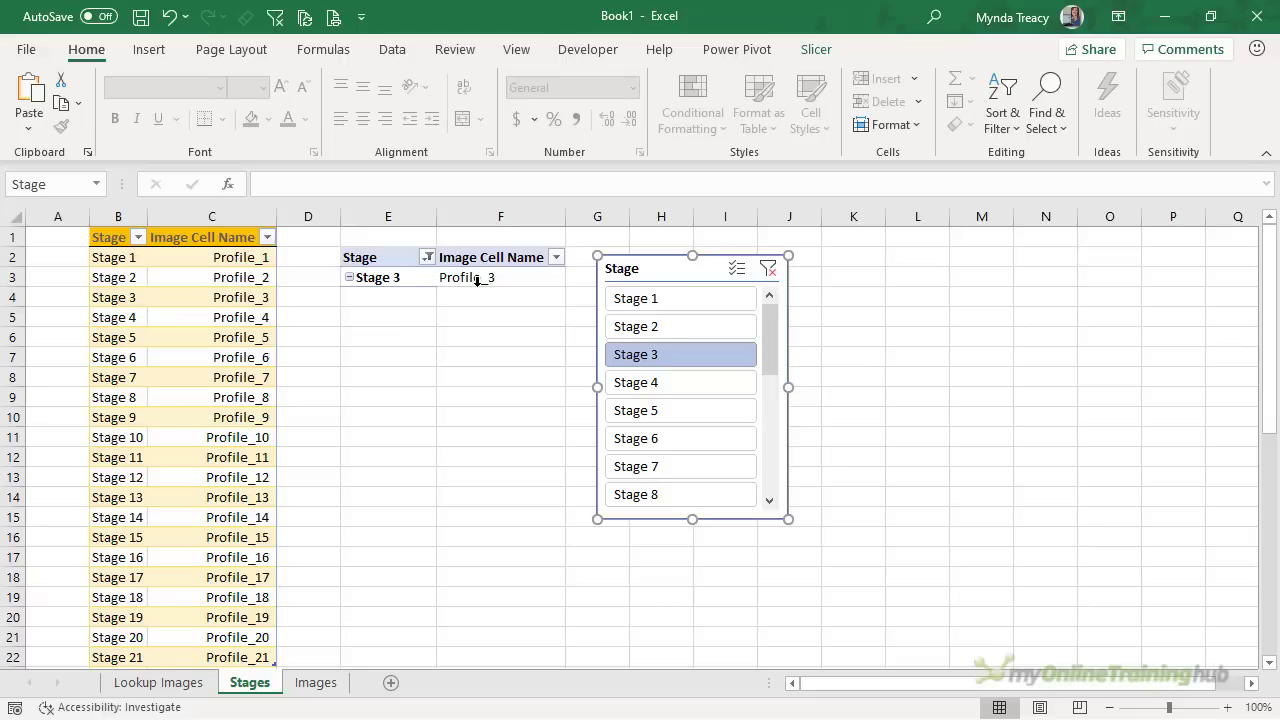
{"action": "left_click", "coordinate": [477, 285]}
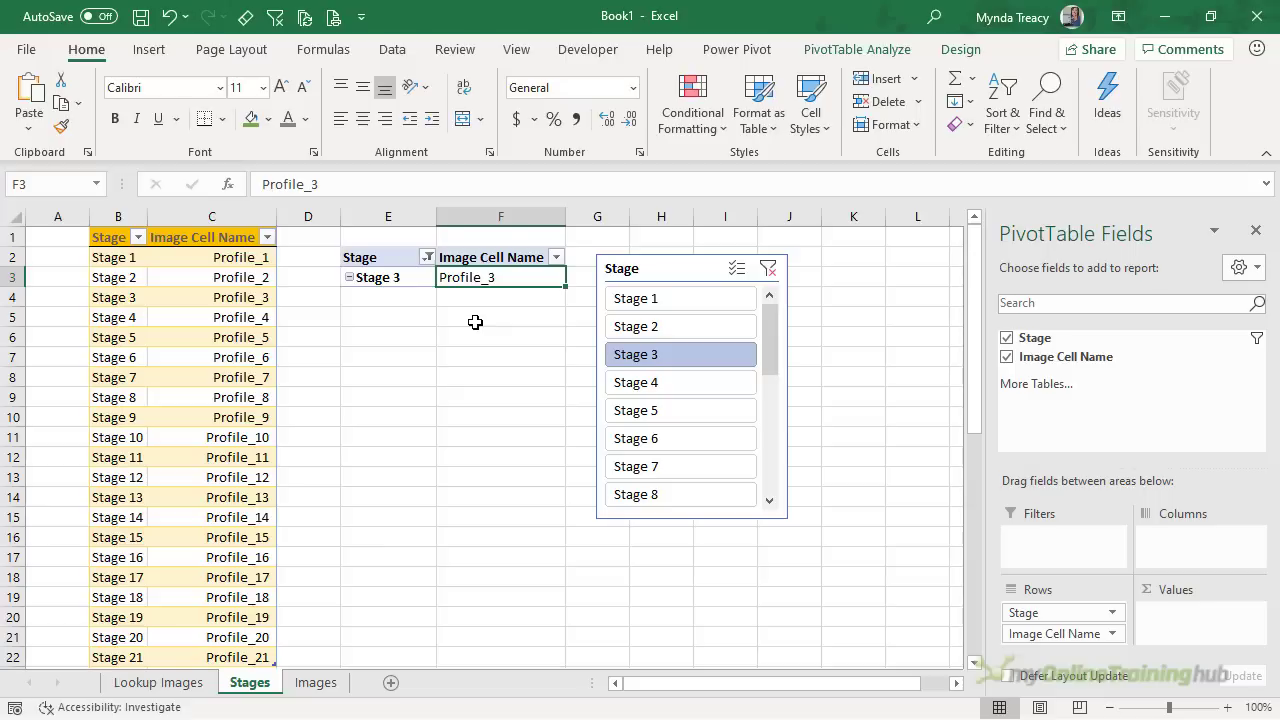
{"action": "left_click", "coordinate": [475, 318]}
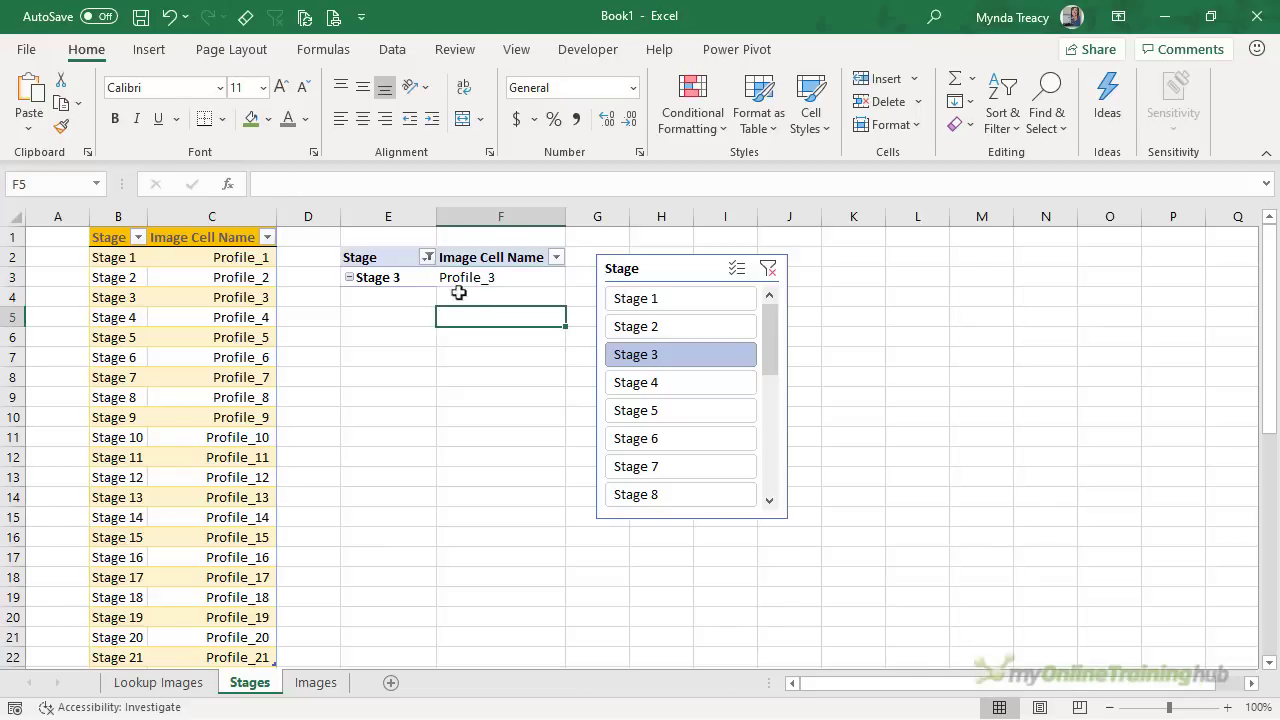
Step: Define the name profile_slicer referring to =INDIRECT(Stages!$F$3)
{"action": "left_click", "coordinate": [325, 50]}
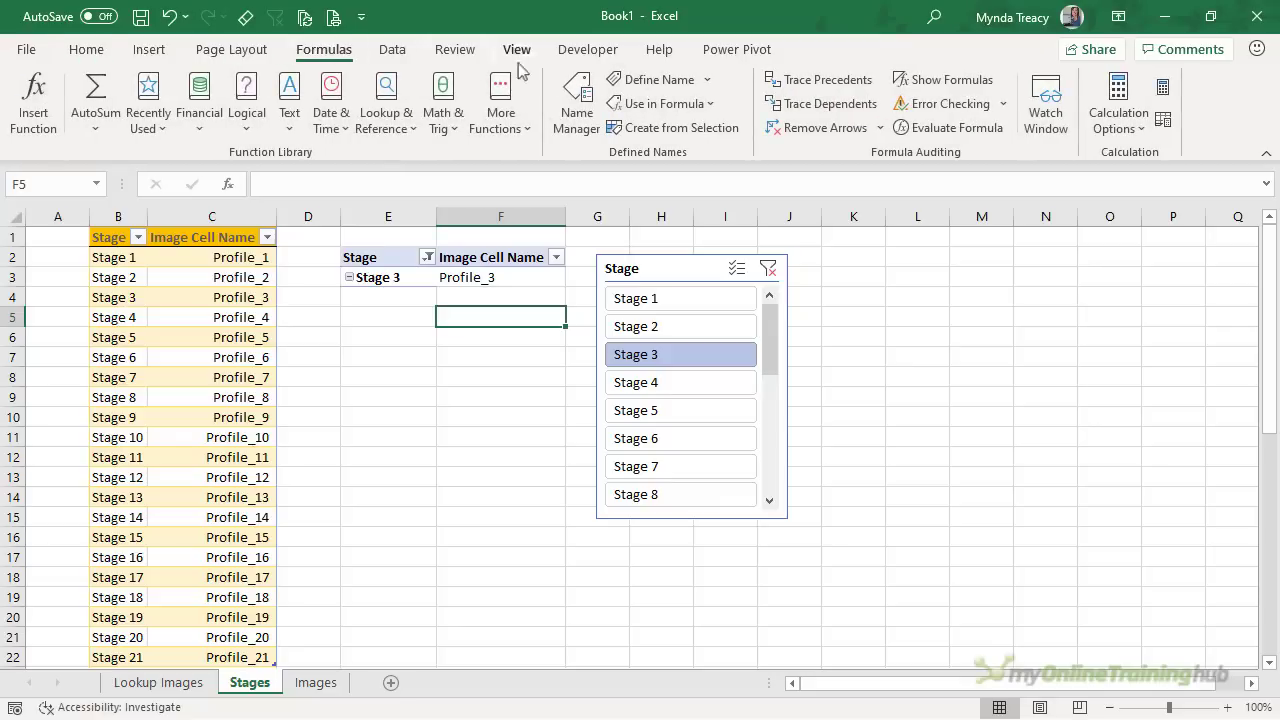
{"action": "left_click", "coordinate": [650, 79]}
{"action": "type", "text": "profile_slicer"}
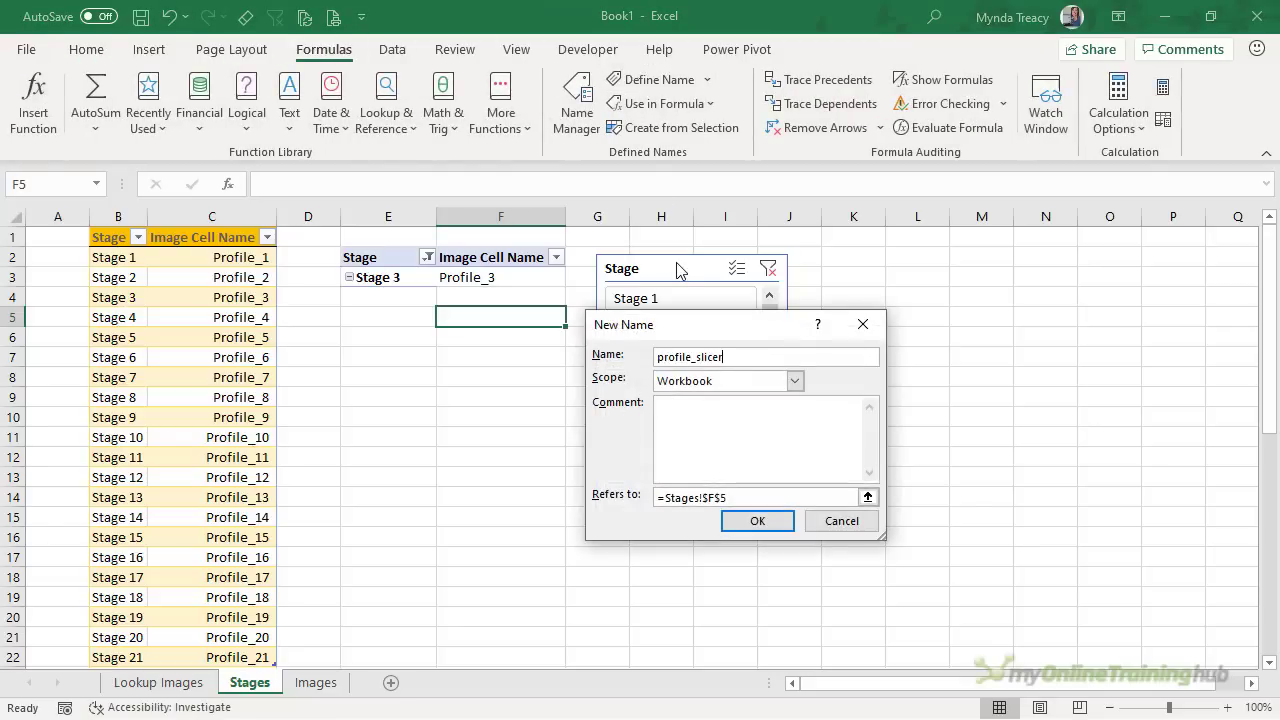
{"action": "left_click", "coordinate": [750, 496]}
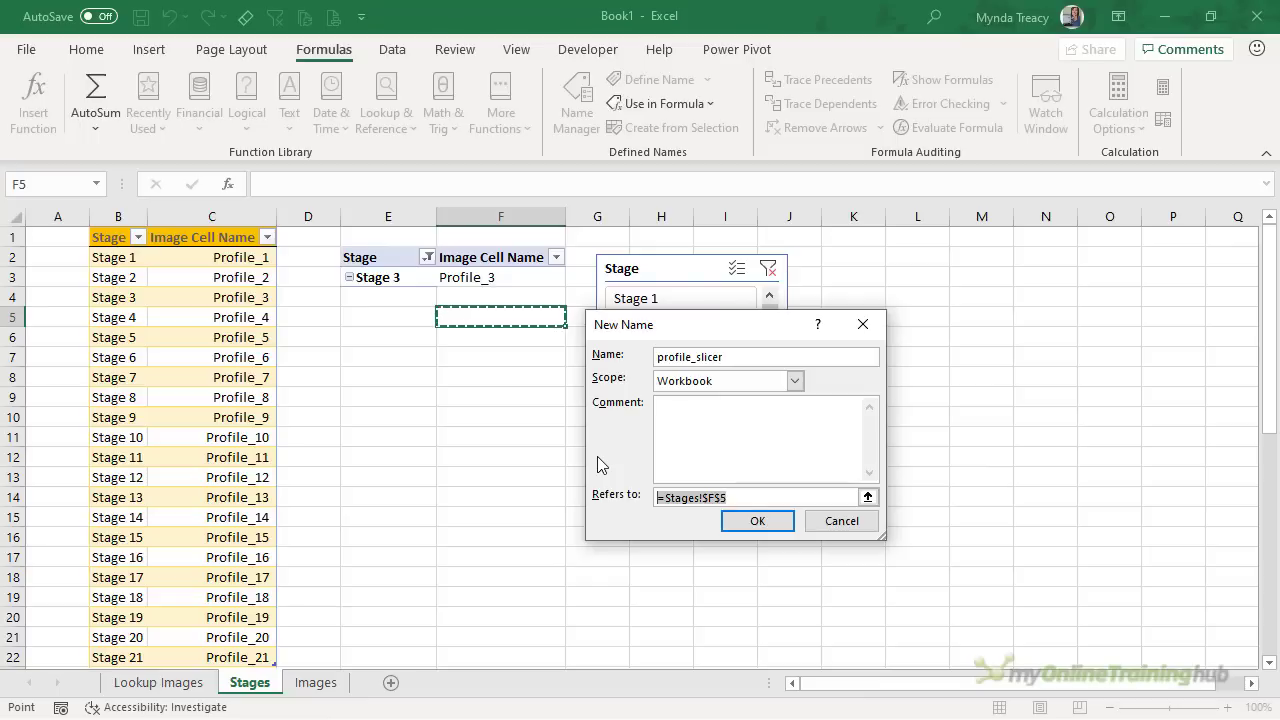
{"action": "type", "text": "=INDIRECT"}
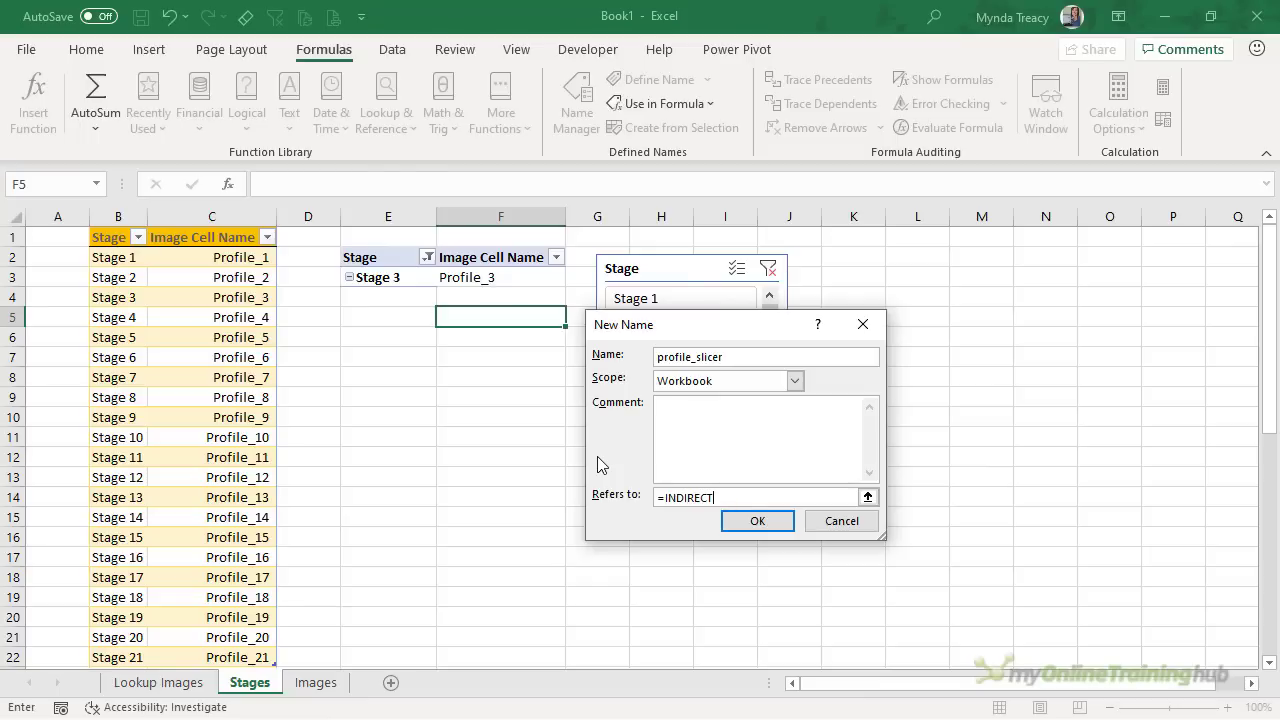
{"action": "type", "text": "("}
{"action": "left_click", "coordinate": [520, 282]}
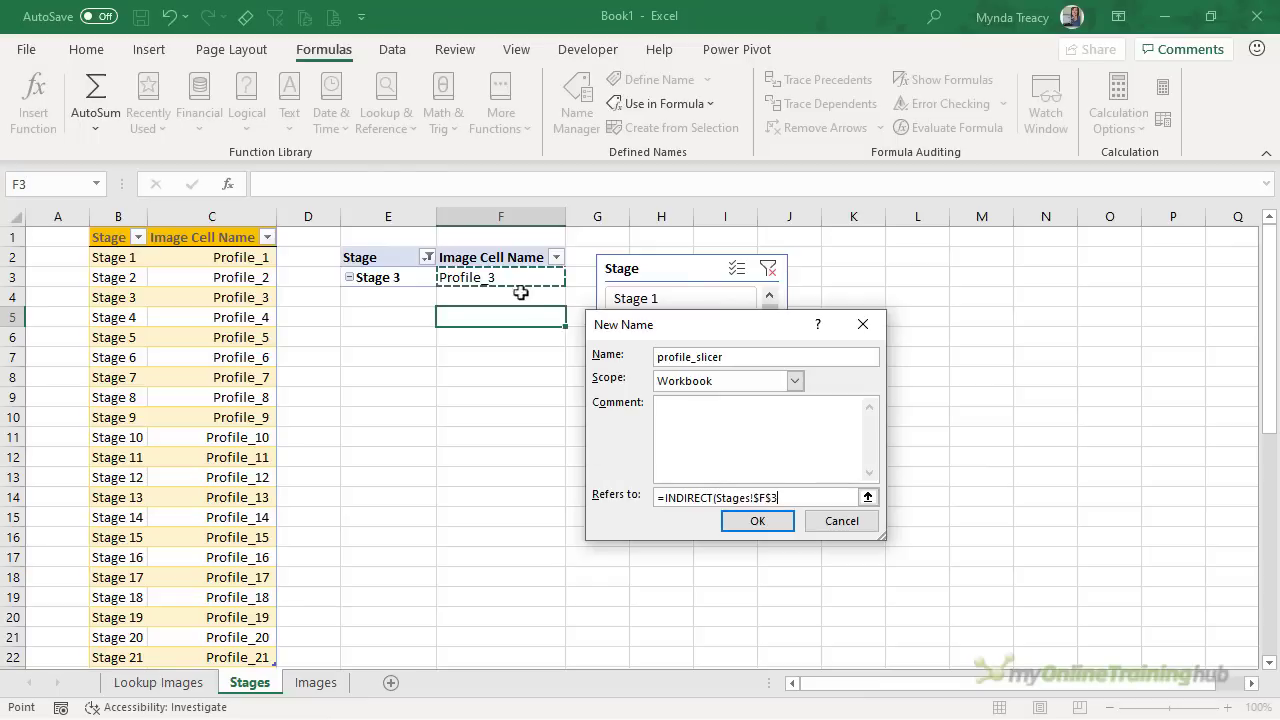
{"action": "type", "text": ")"}
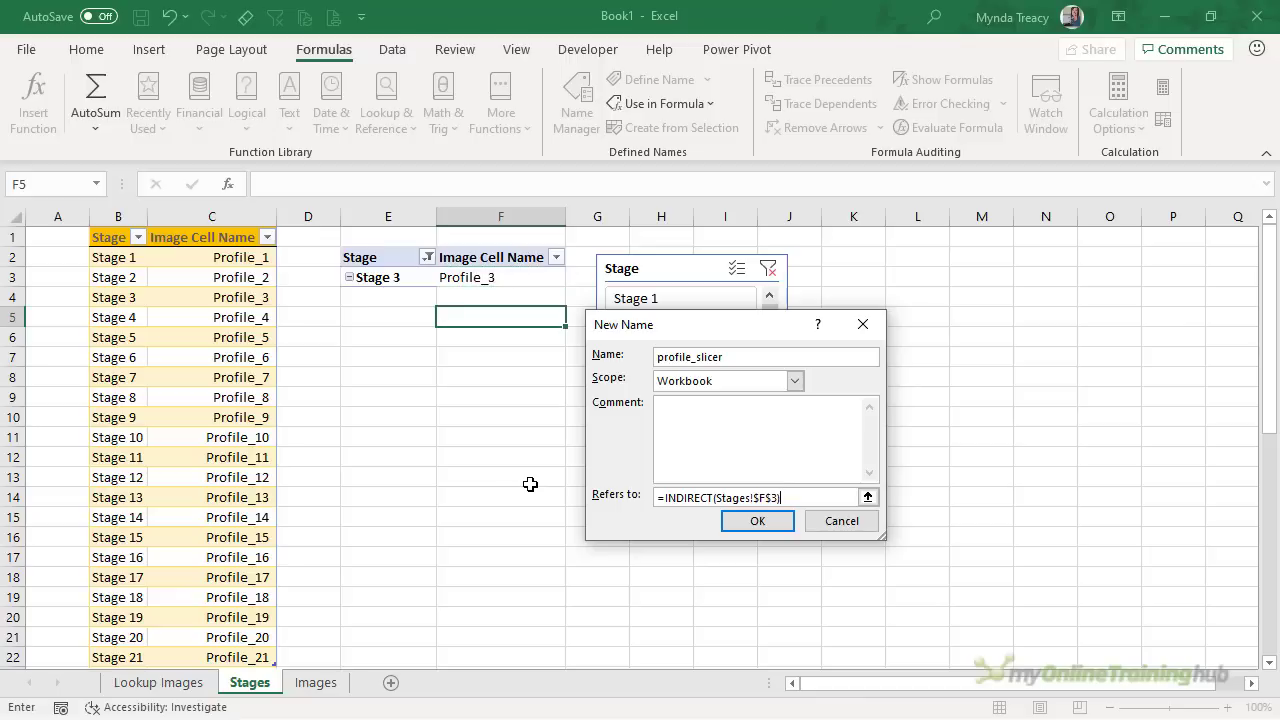
{"action": "left_click", "coordinate": [757, 520]}
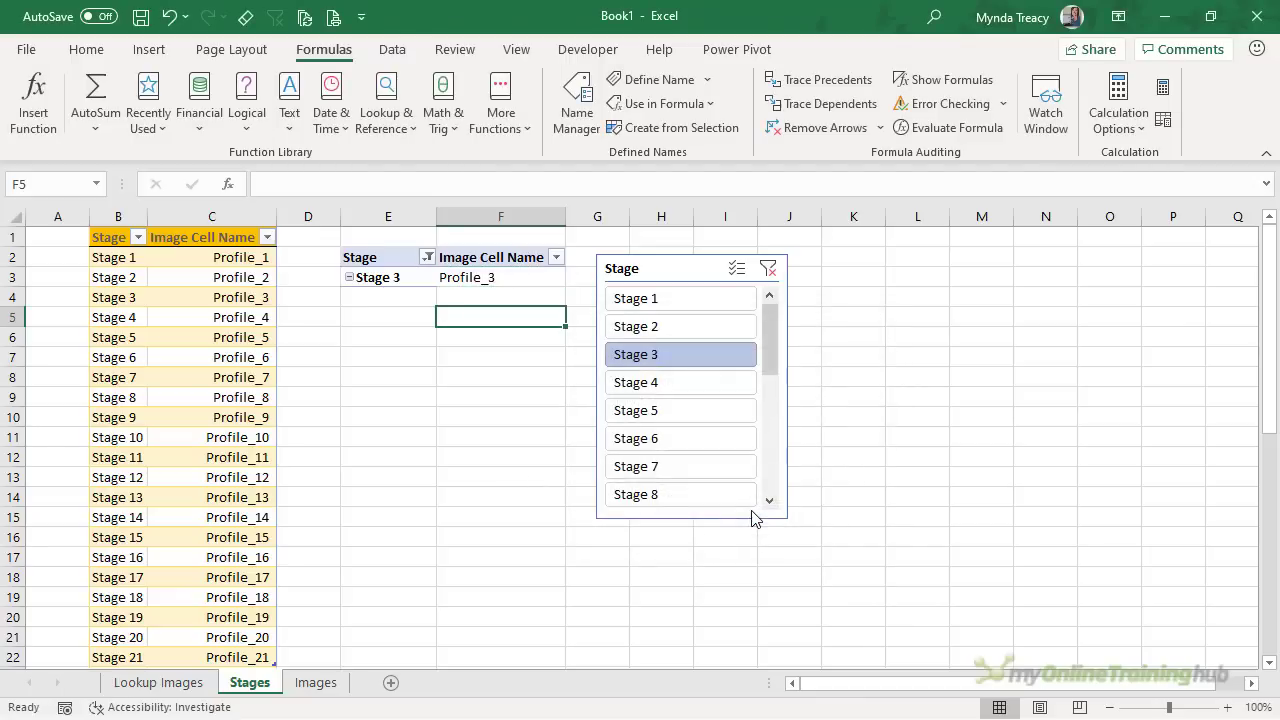
Step: Move the Stage slicer to B38 under the Slicer heading on Lookup Images
{"action": "left_click", "coordinate": [693, 256]}
{"action": "key", "text": "ctrl+x"}
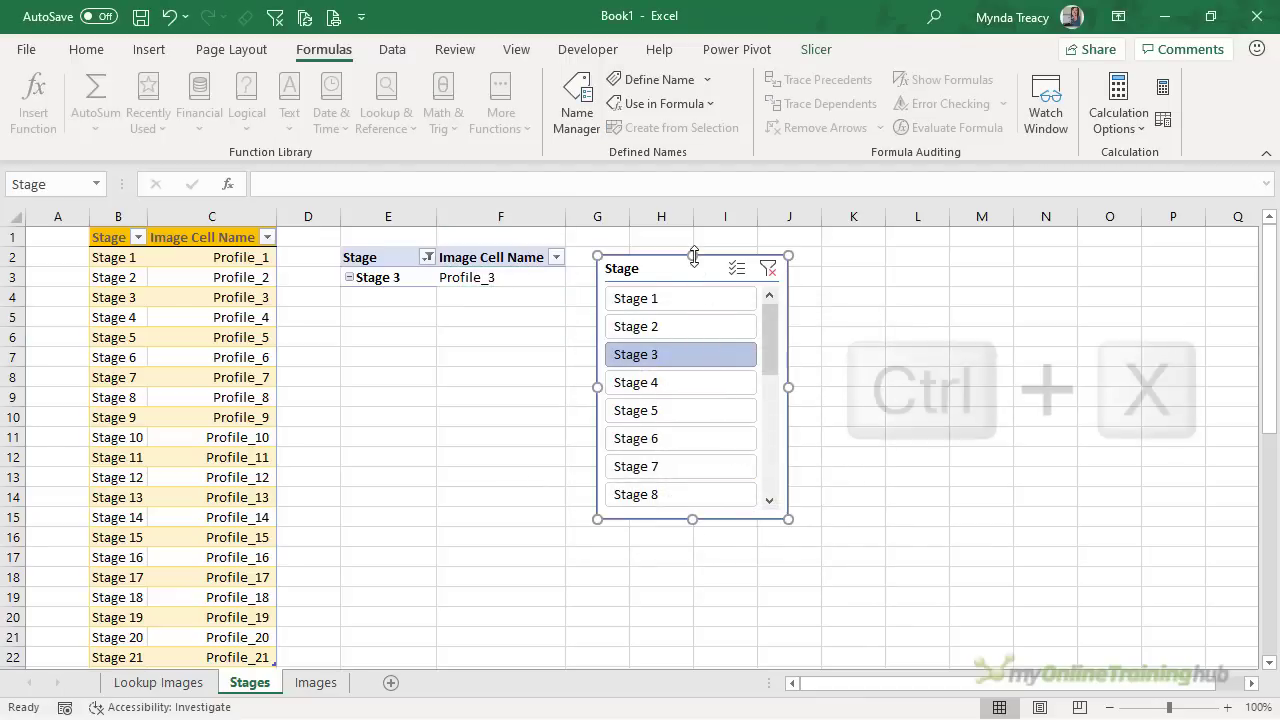
{"action": "left_click", "coordinate": [159, 682]}
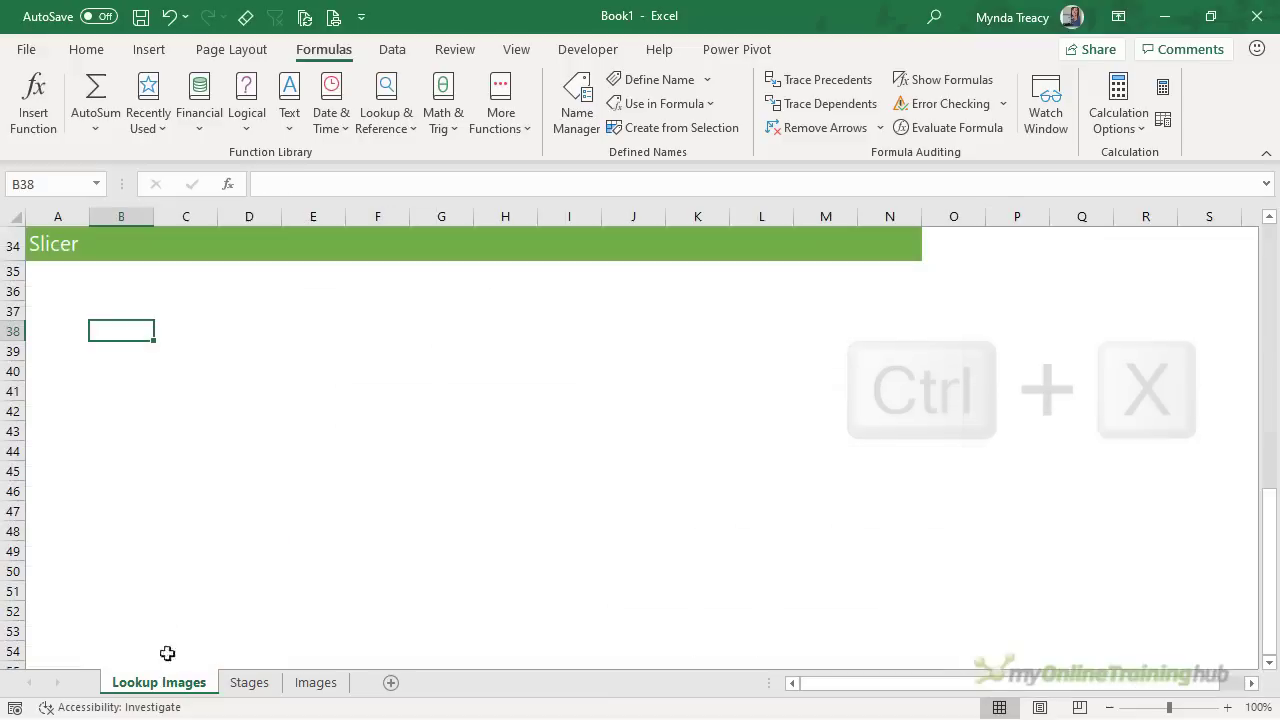
{"action": "key", "text": "ctrl+v"}
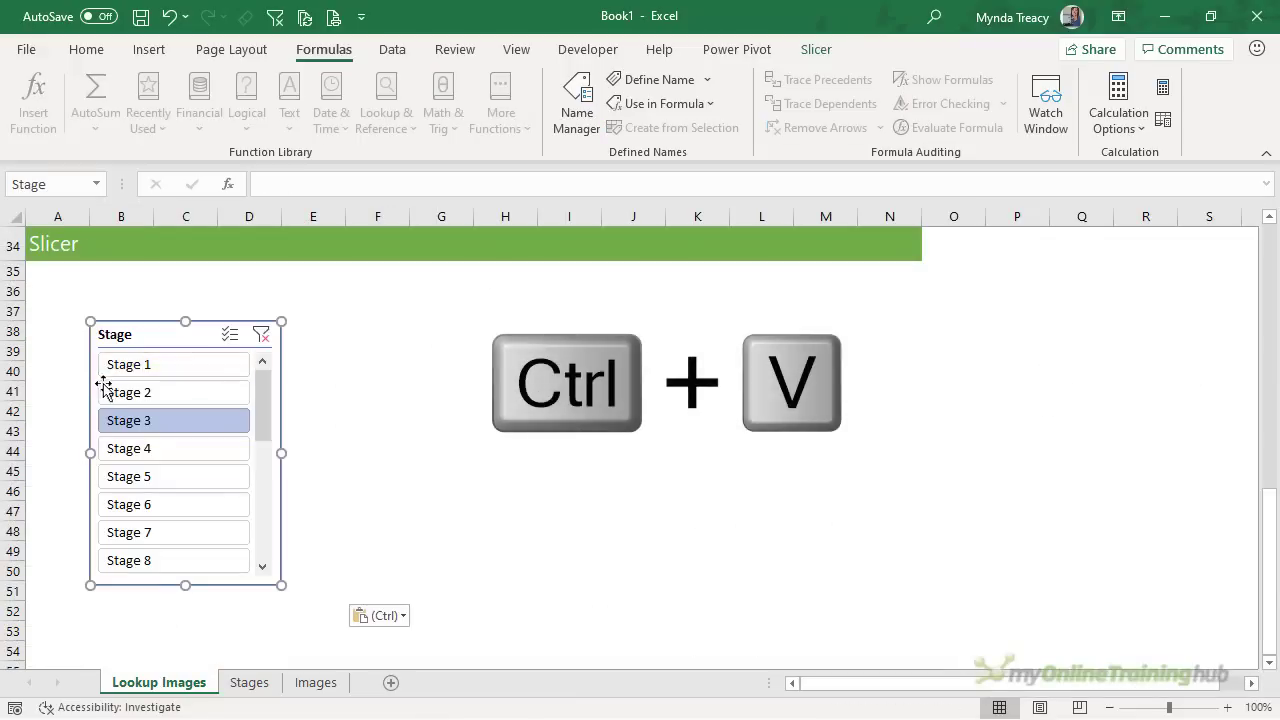
Step: Give the slicer the gold style, narrow it, and copy a profile picture from Images
{"action": "left_click", "coordinate": [815, 49]}
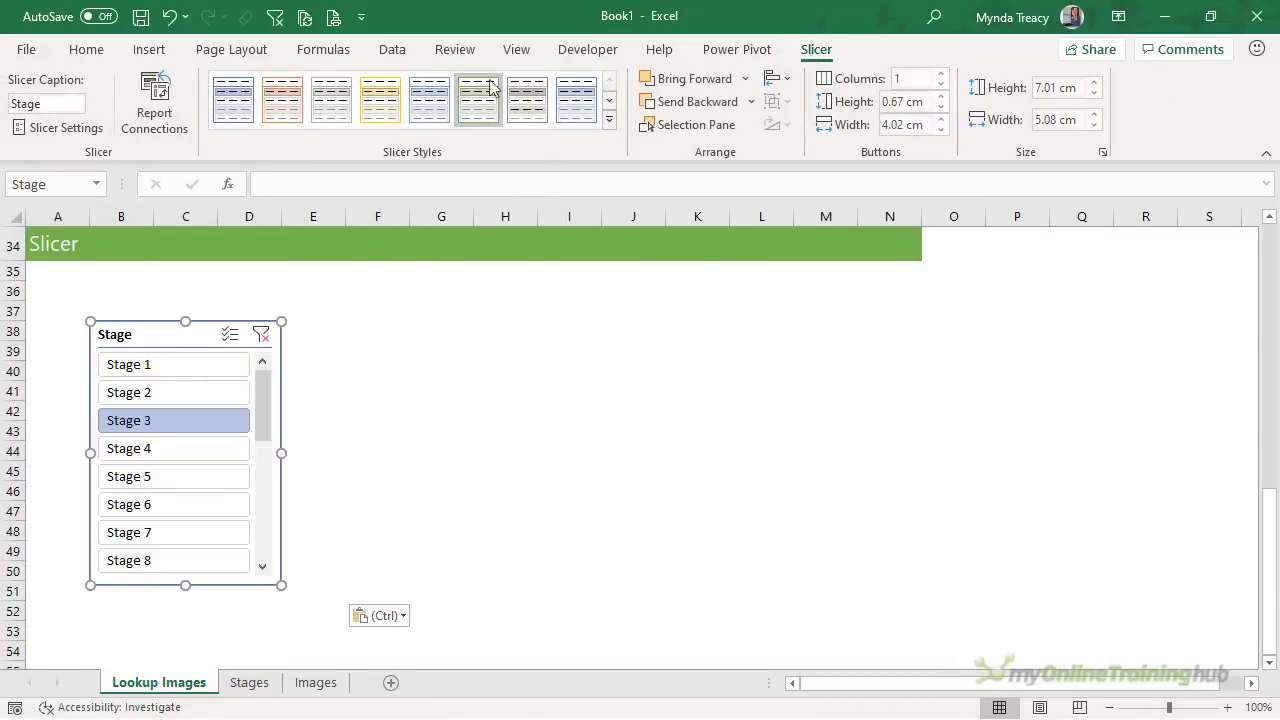
{"action": "left_click", "coordinate": [388, 96]}
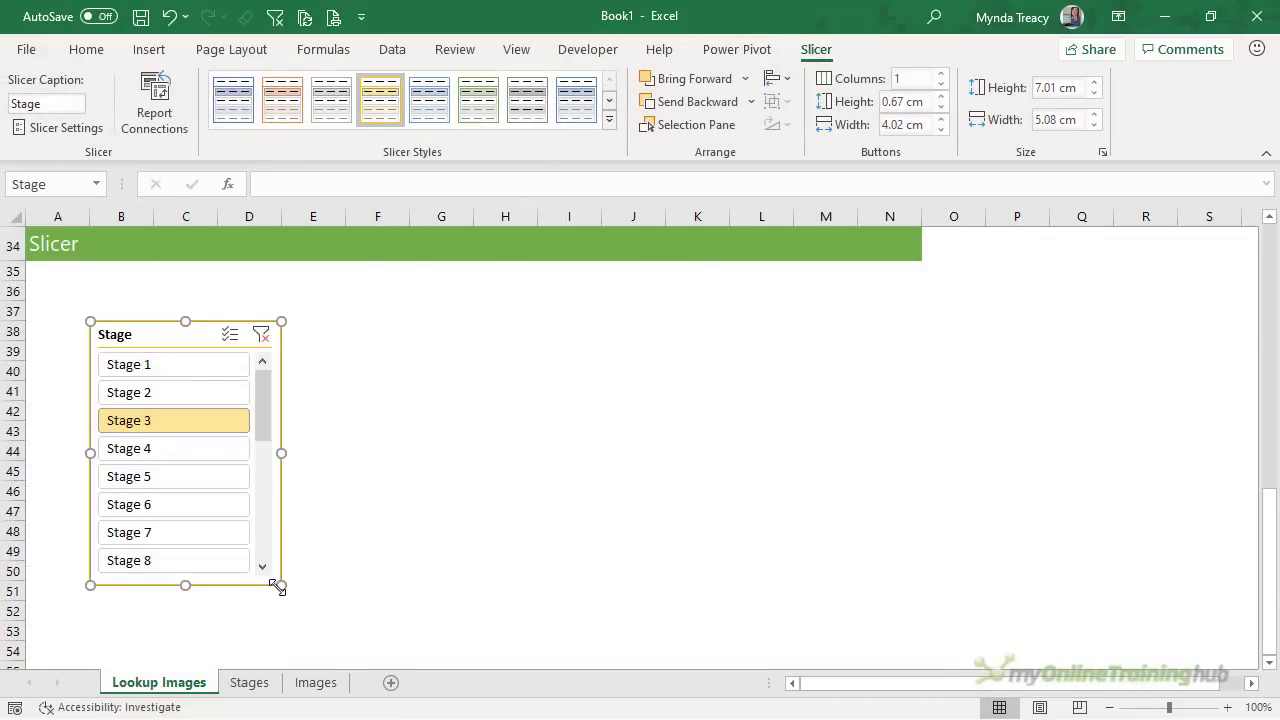
{"action": "left_click_drag", "start_coordinate": [278, 588], "coordinate": [202, 609]}
{"action": "left_click", "coordinate": [257, 331]}
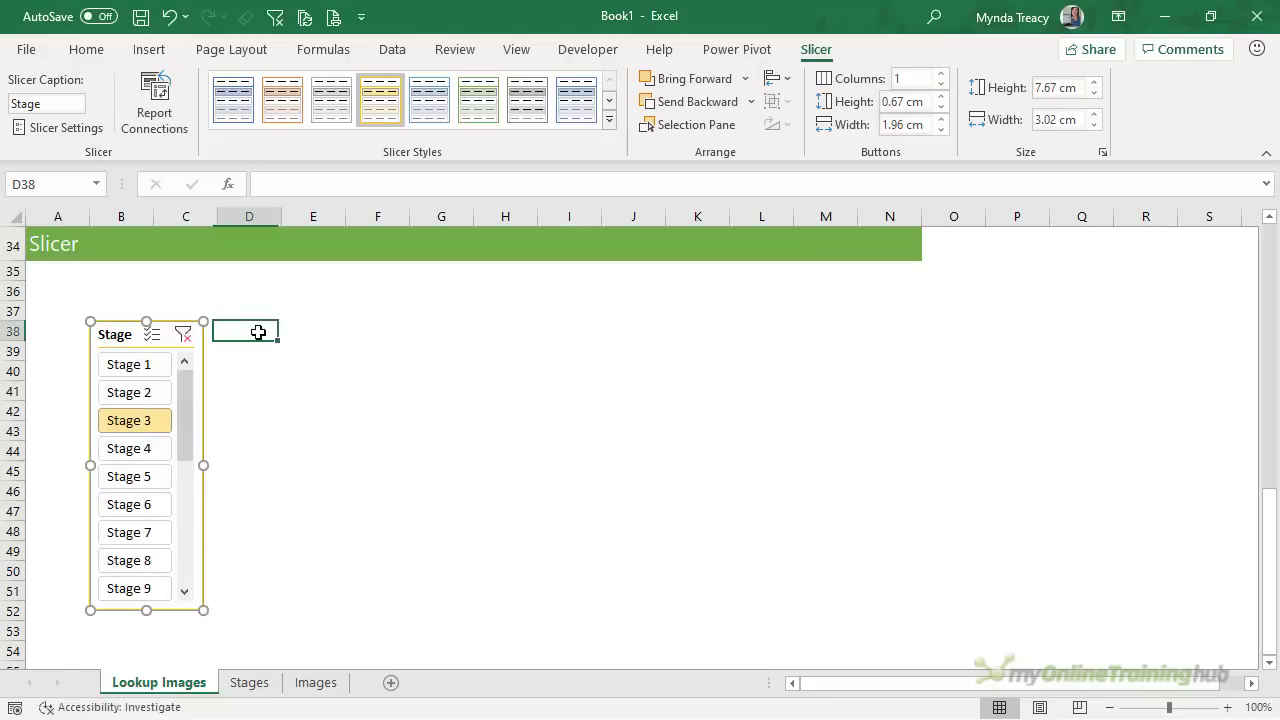
{"action": "left_click", "coordinate": [303, 683]}
{"action": "key", "text": "ctrl+c"}
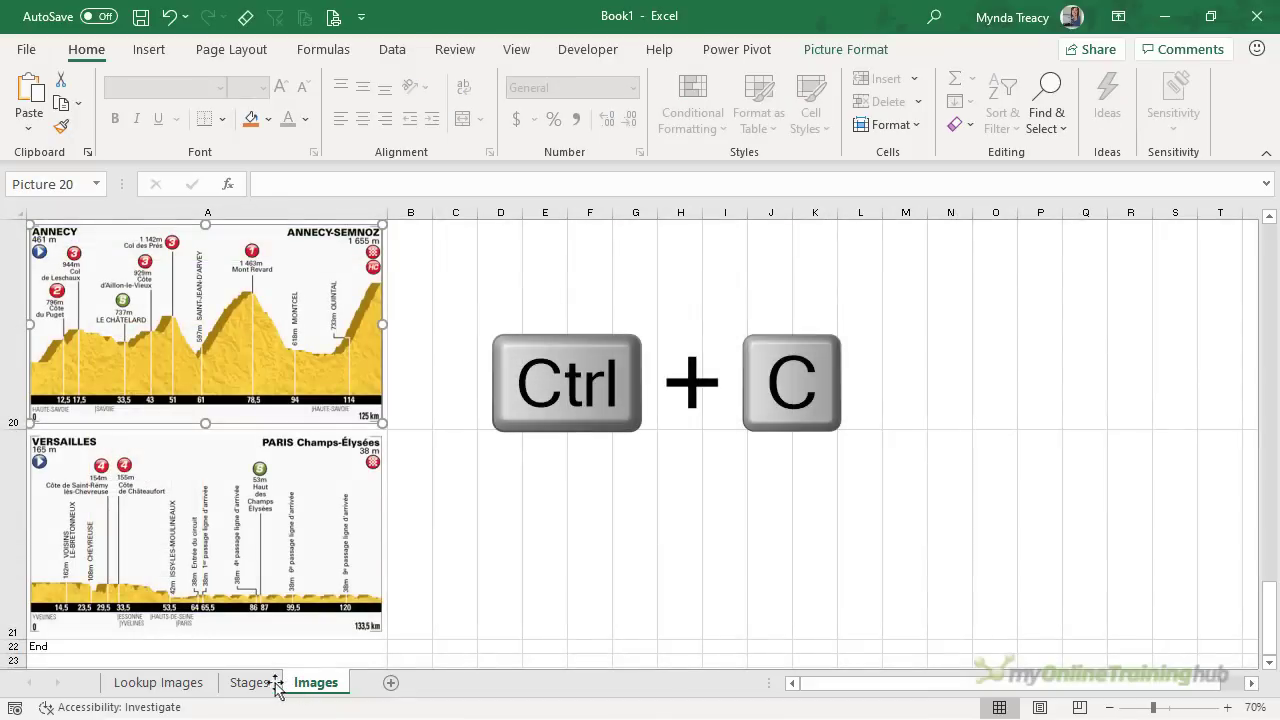
Step: Paste the profile picture beside the slicer and link it to =profile_slicer
{"action": "left_click", "coordinate": [162, 686]}
{"action": "key", "text": "ctrl+v"}
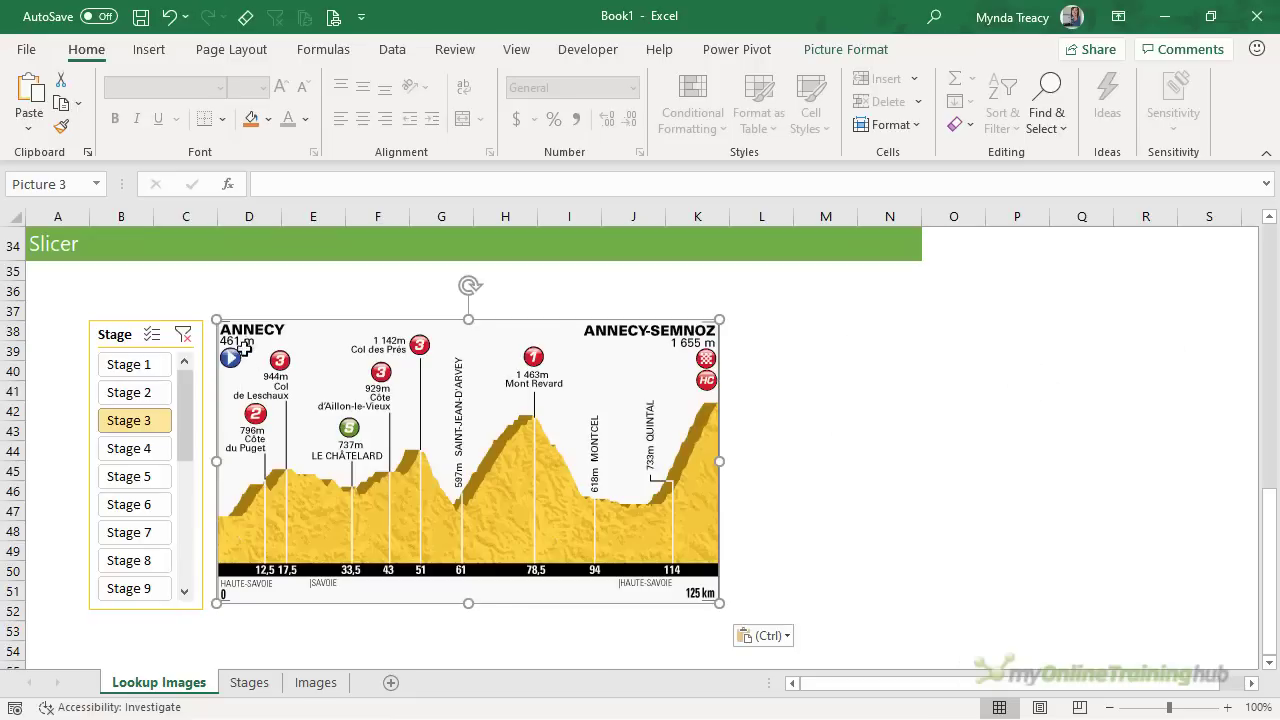
{"action": "left_click", "coordinate": [320, 187]}
{"action": "type", "text": "="}
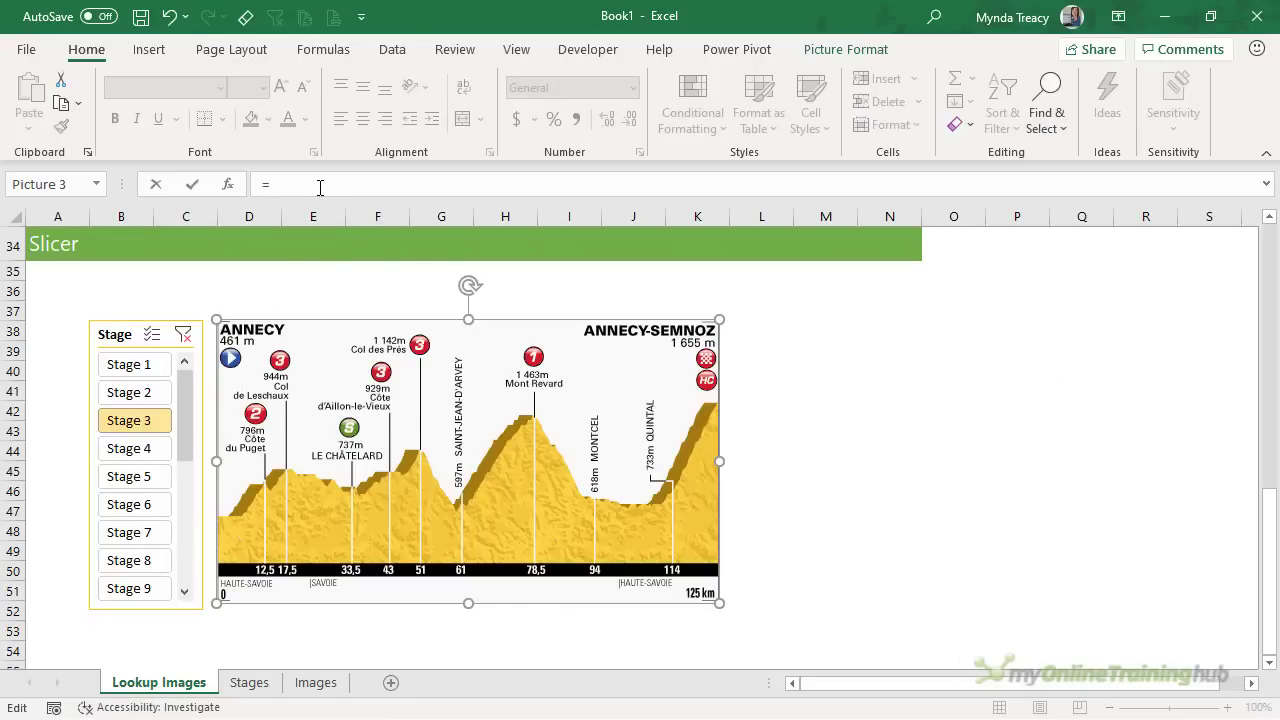
{"action": "type", "text": "profile_"}
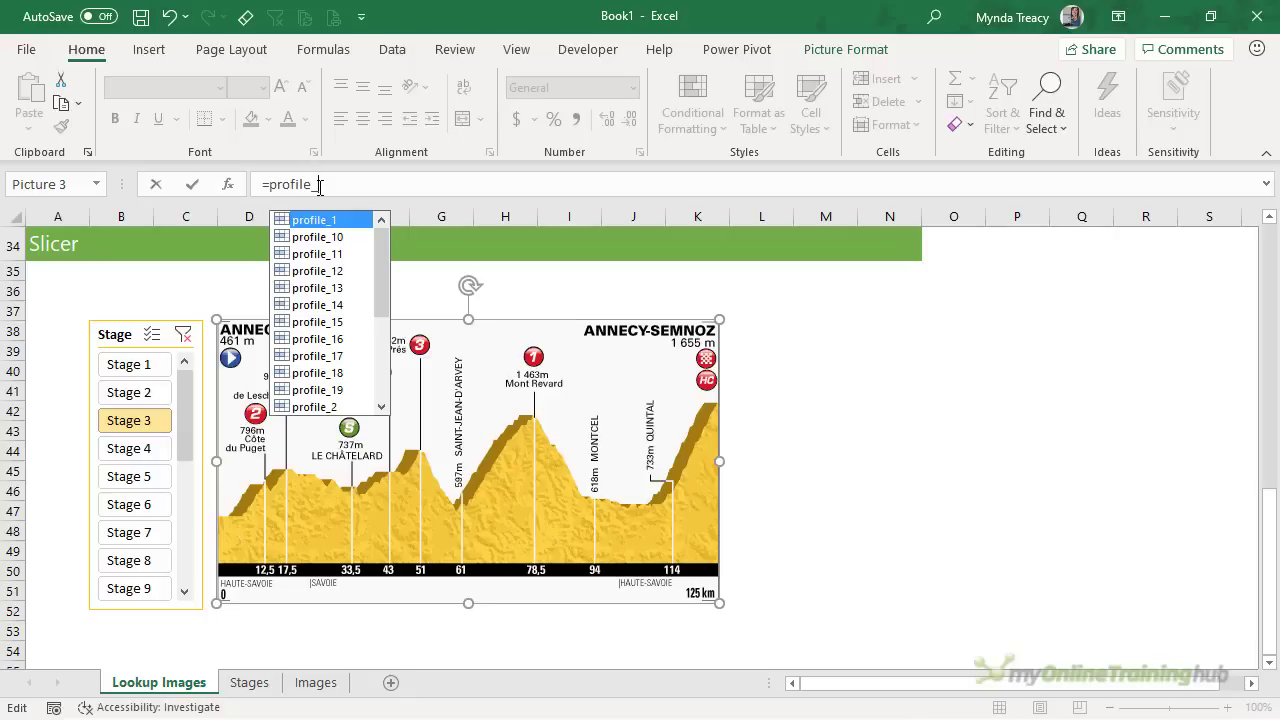
{"action": "type", "text": "sl"}
{"action": "key", "text": "Tab"}
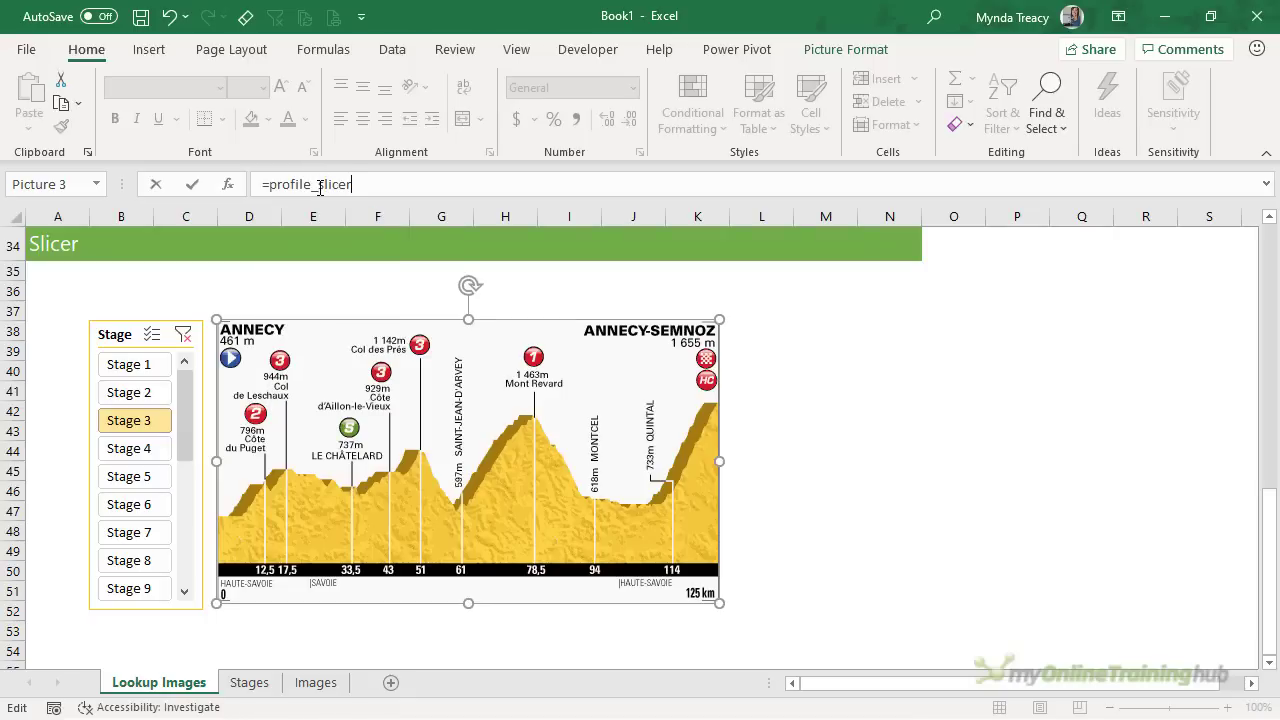
{"action": "key", "text": "Return"}
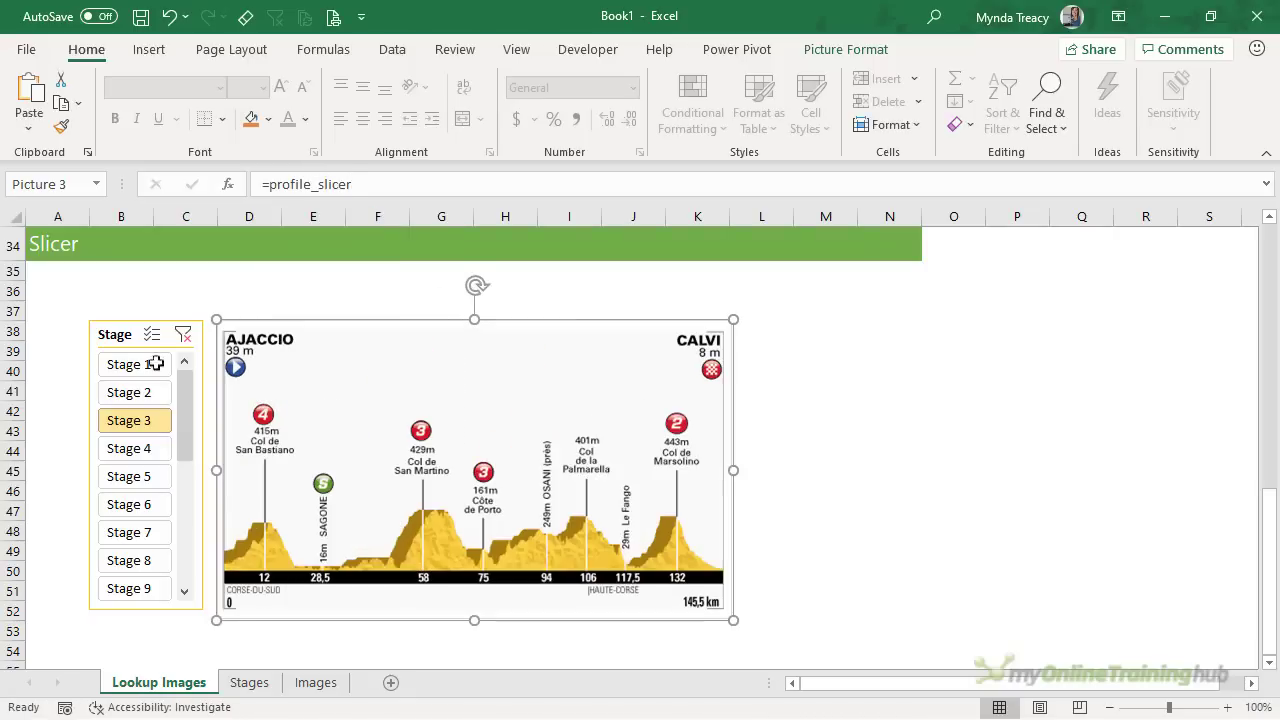
Step: Test the slicer with Stages 1, 2, 4–5 and 7–8, ending on Stage 8
{"action": "left_click", "coordinate": [111, 376]}
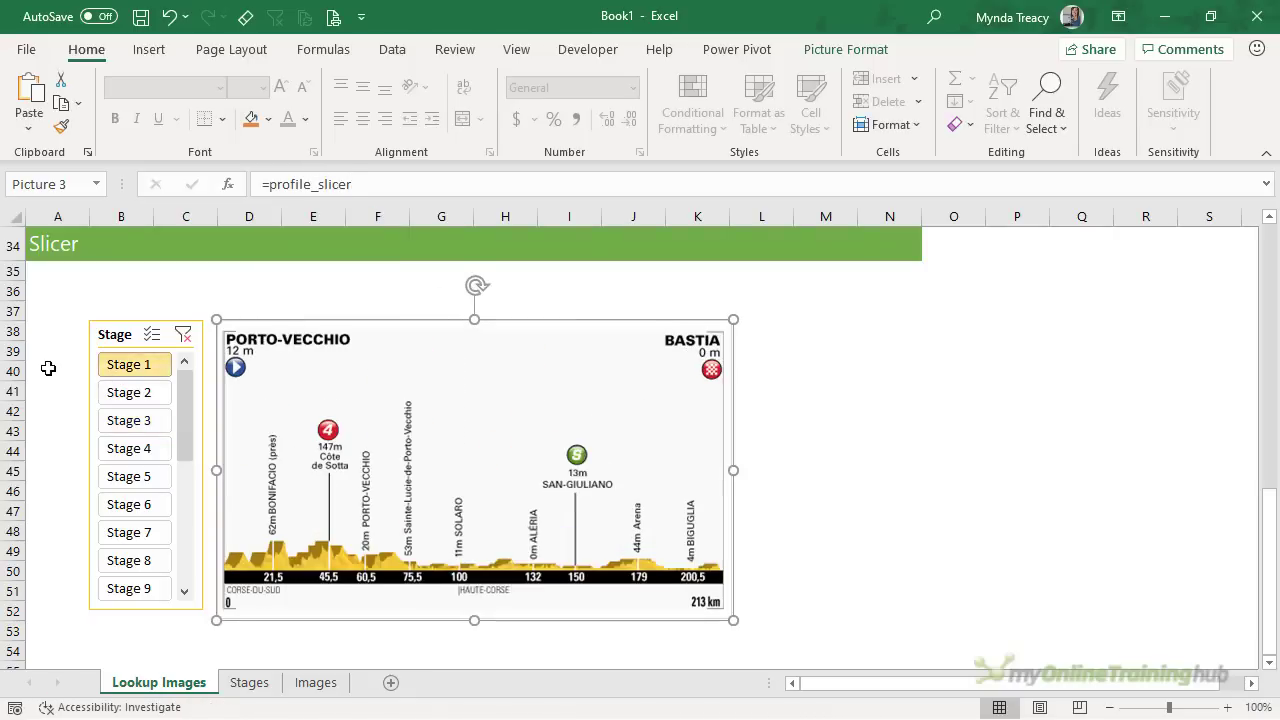
{"action": "left_click", "coordinate": [70, 372]}
{"action": "left_click", "coordinate": [115, 398]}
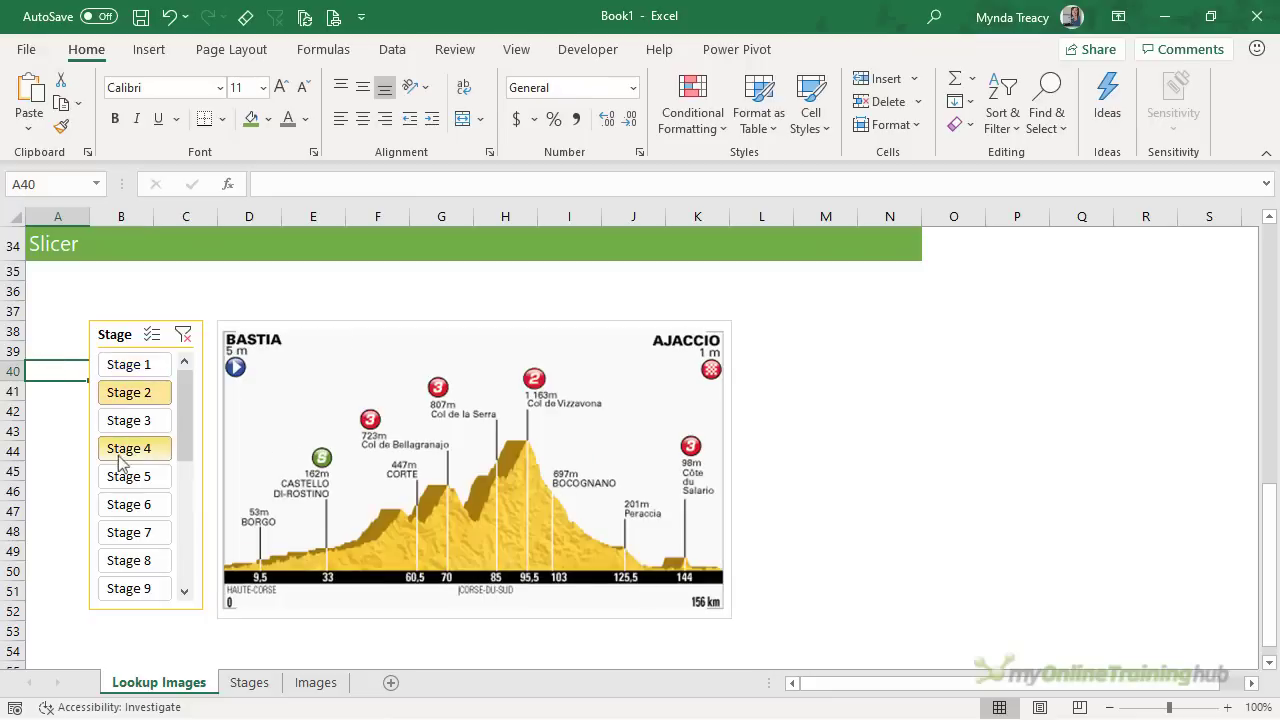
{"action": "left_click_drag", "start_coordinate": [120, 449], "coordinate": [123, 478]}
{"action": "left_click_drag", "start_coordinate": [124, 531], "coordinate": [125, 560]}
{"action": "left_click", "coordinate": [128, 560]}
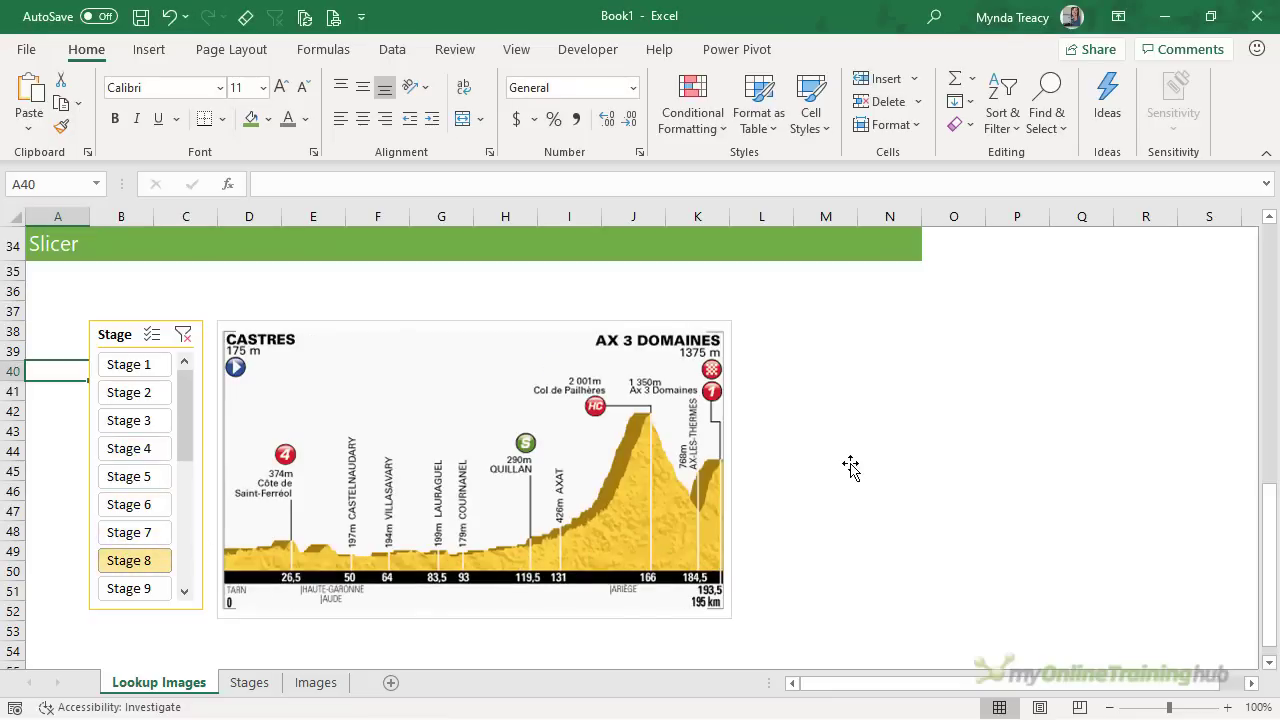
{"action": "left_click", "coordinate": [302, 683]}
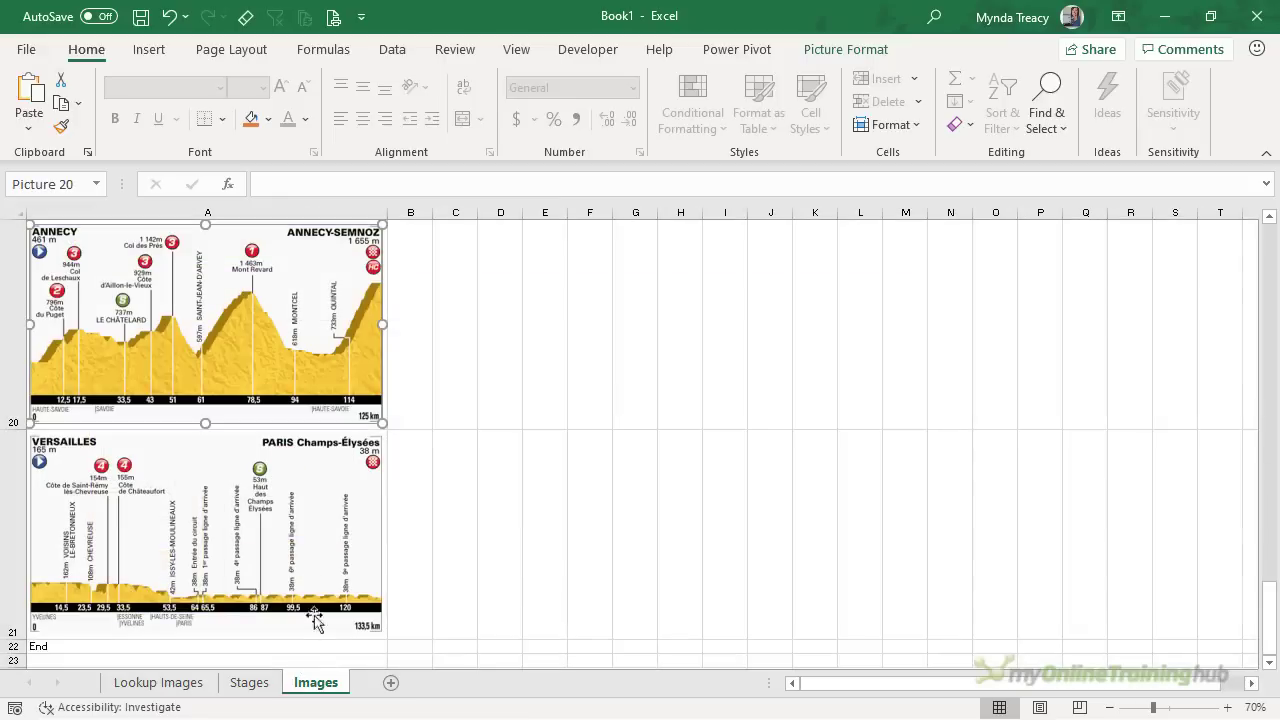
{"action": "left_click", "coordinate": [404, 331]}
{"action": "key", "text": "Left"}
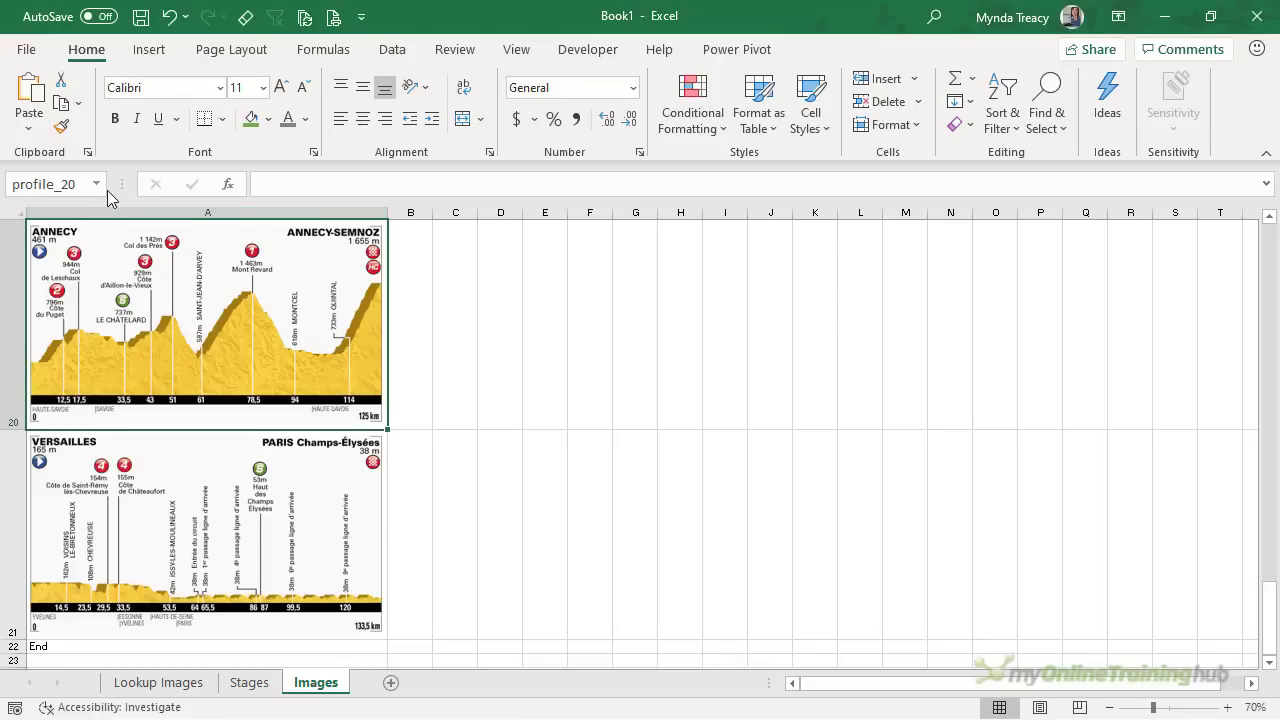
{"action": "left_click", "coordinate": [333, 49]}
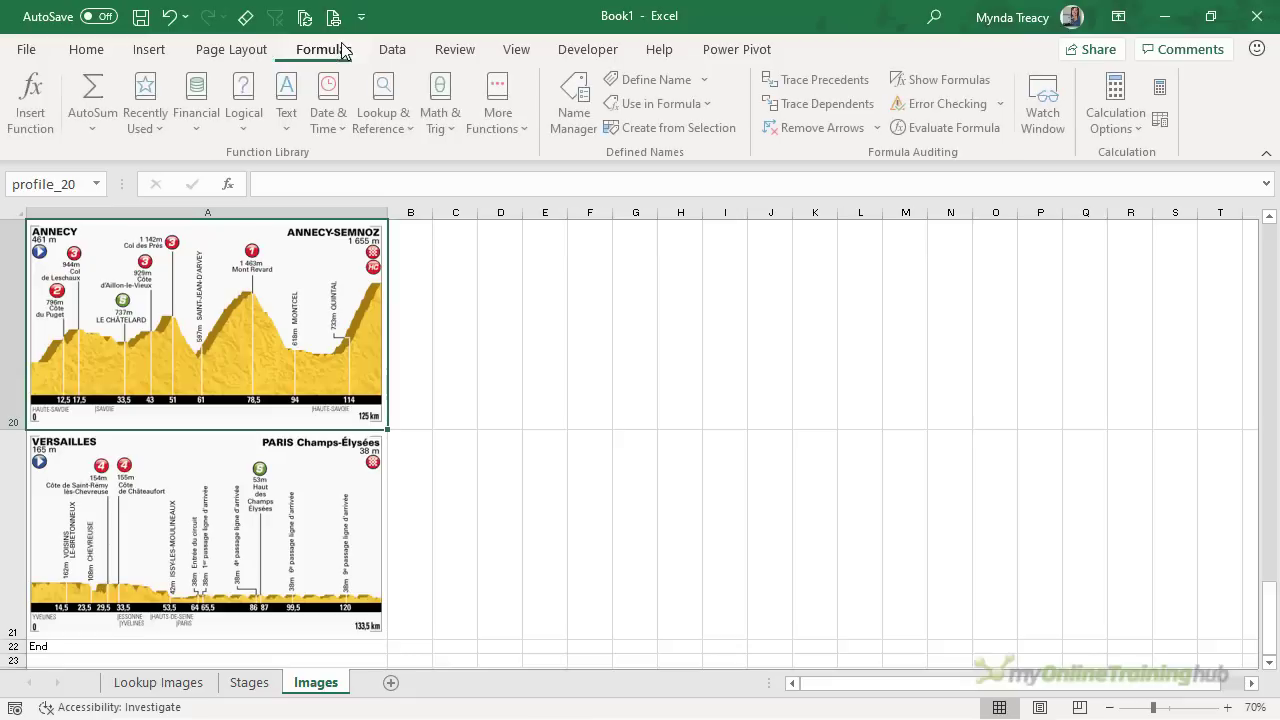
{"action": "left_click", "coordinate": [577, 100]}
{"action": "left_click_drag", "start_coordinate": [1023, 321], "coordinate": [1027, 477]}
{"action": "left_click", "coordinate": [486, 497]}
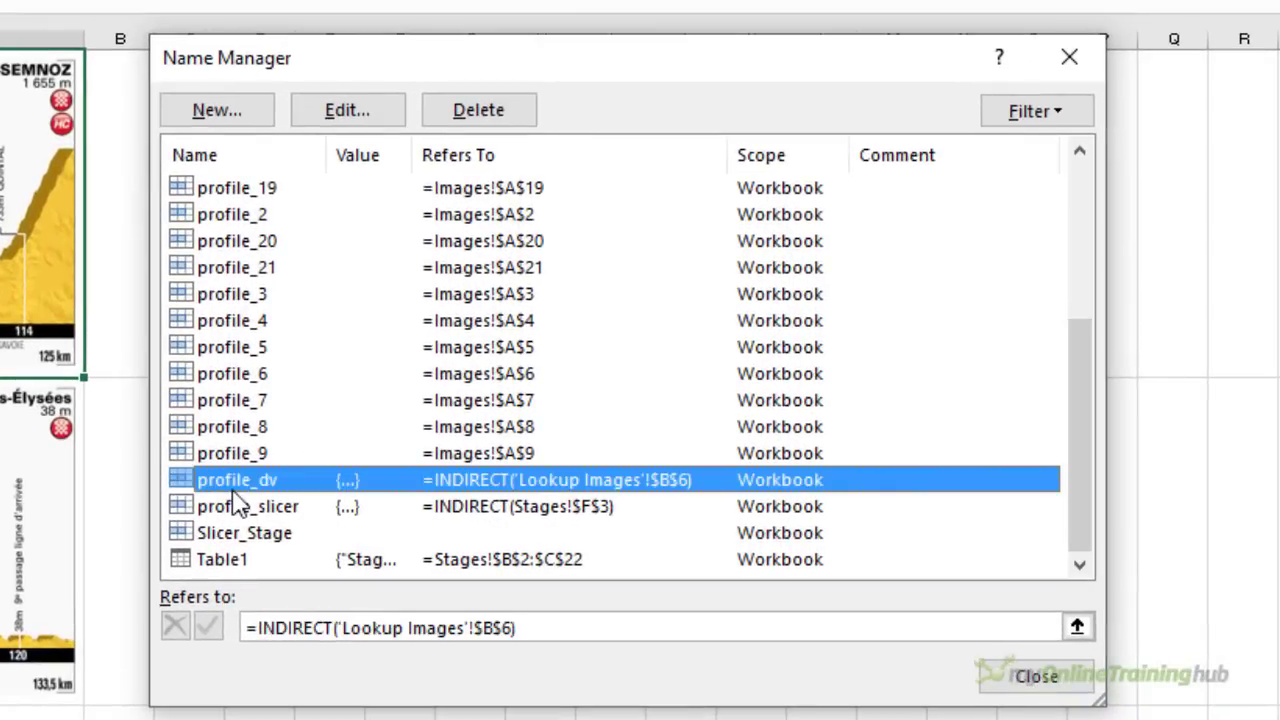
{"action": "left_click", "coordinate": [235, 510]}
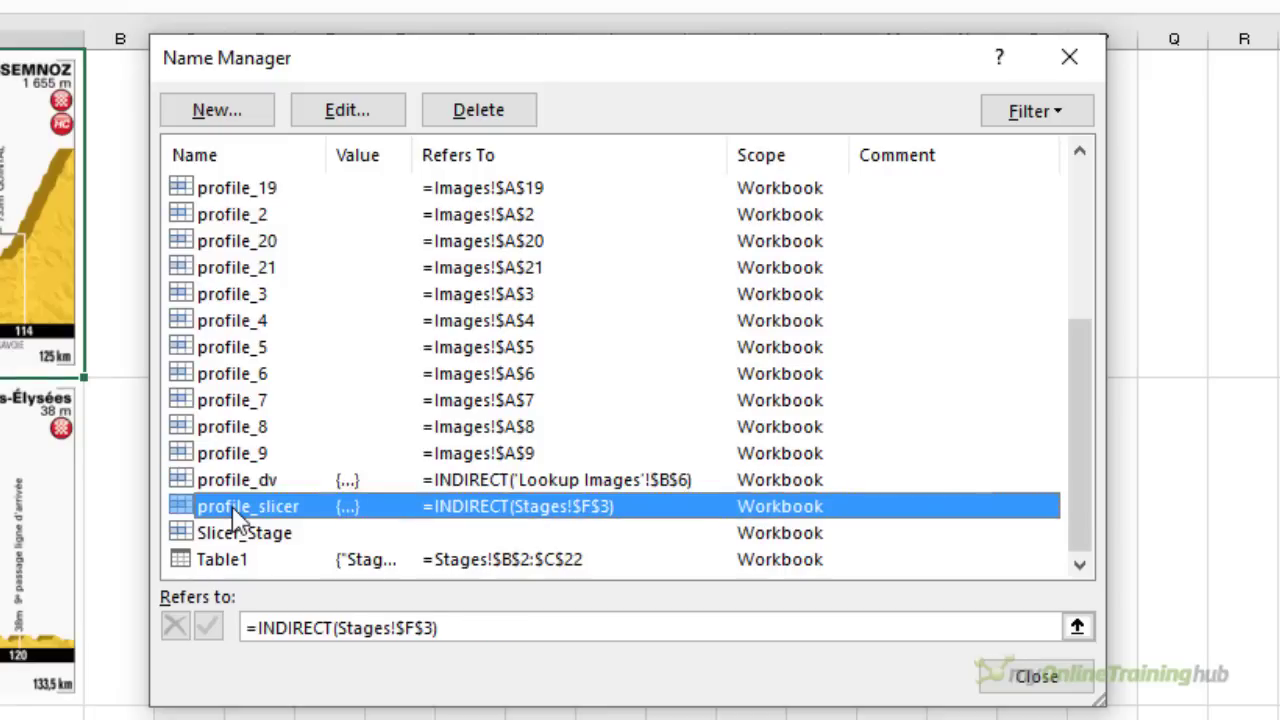
{"action": "left_click_drag", "start_coordinate": [480, 628], "coordinate": [243, 631]}
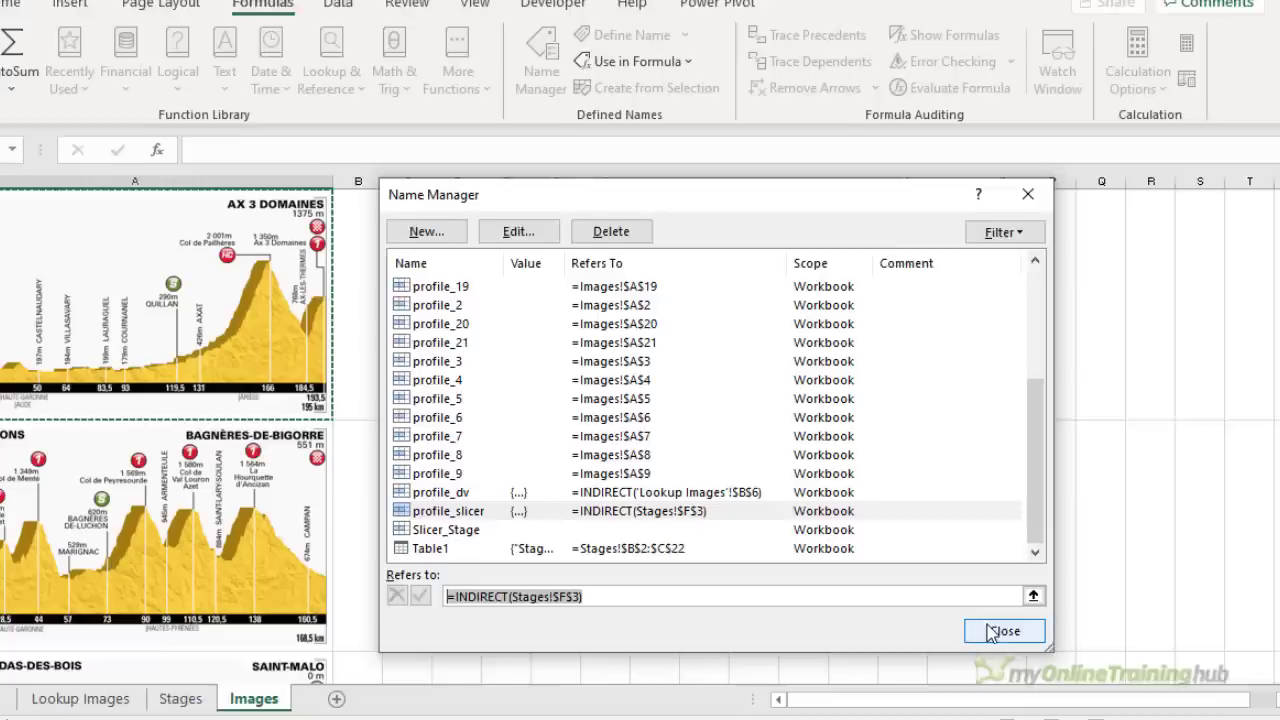
Step: Close Name Manager and copy the XLOOKUP formula from cell B6 on Lookup Images
{"action": "left_click", "coordinate": [1020, 673]}
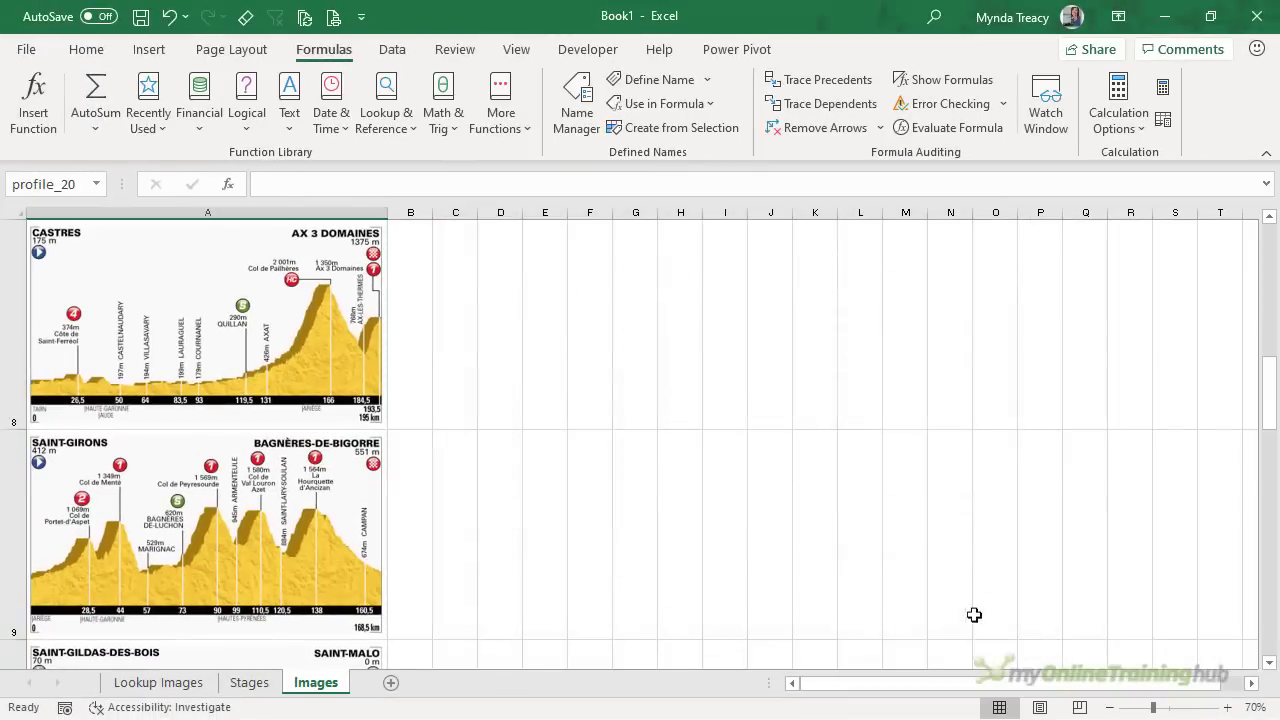
{"action": "left_click", "coordinate": [165, 683]}
{"action": "scroll", "coordinate": [126, 330], "scroll_direction": "up", "scroll_amount": 10}
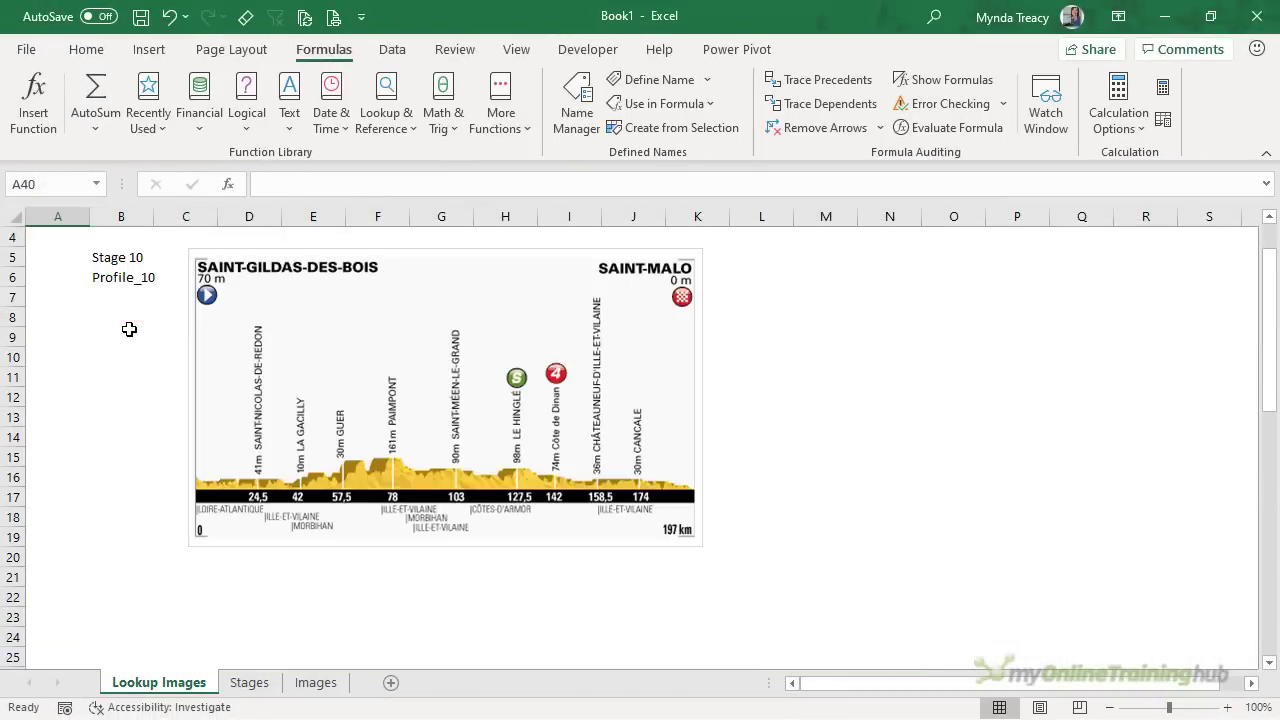
{"action": "left_click", "coordinate": [122, 280]}
{"action": "left_click_drag", "start_coordinate": [726, 186], "coordinate": [256, 186]}
{"action": "key", "text": "ctrl+c"}
{"action": "key", "text": "Escape"}
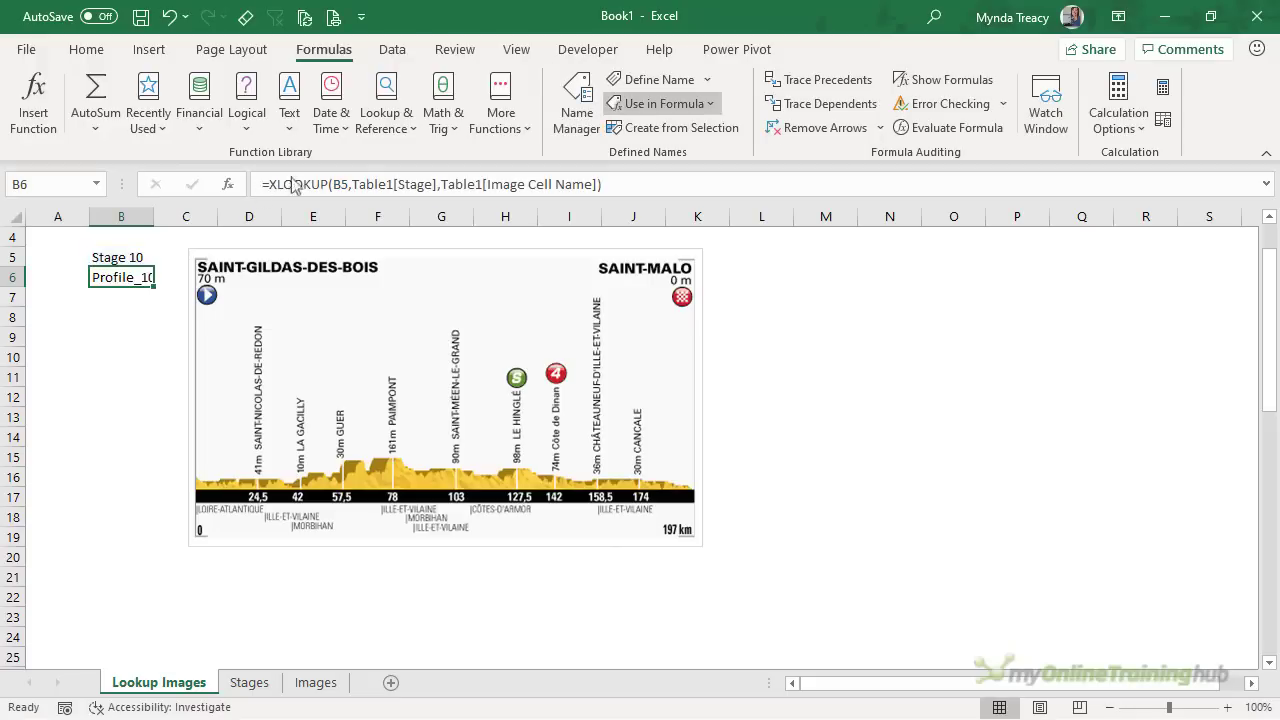
Step: Paste the XLOOKUP into profile_dv's Refers to box, then close Name Manager without saving
{"action": "left_click", "coordinate": [577, 105]}
{"action": "scroll", "coordinate": [532, 366], "scroll_direction": "down", "scroll_amount": 4}
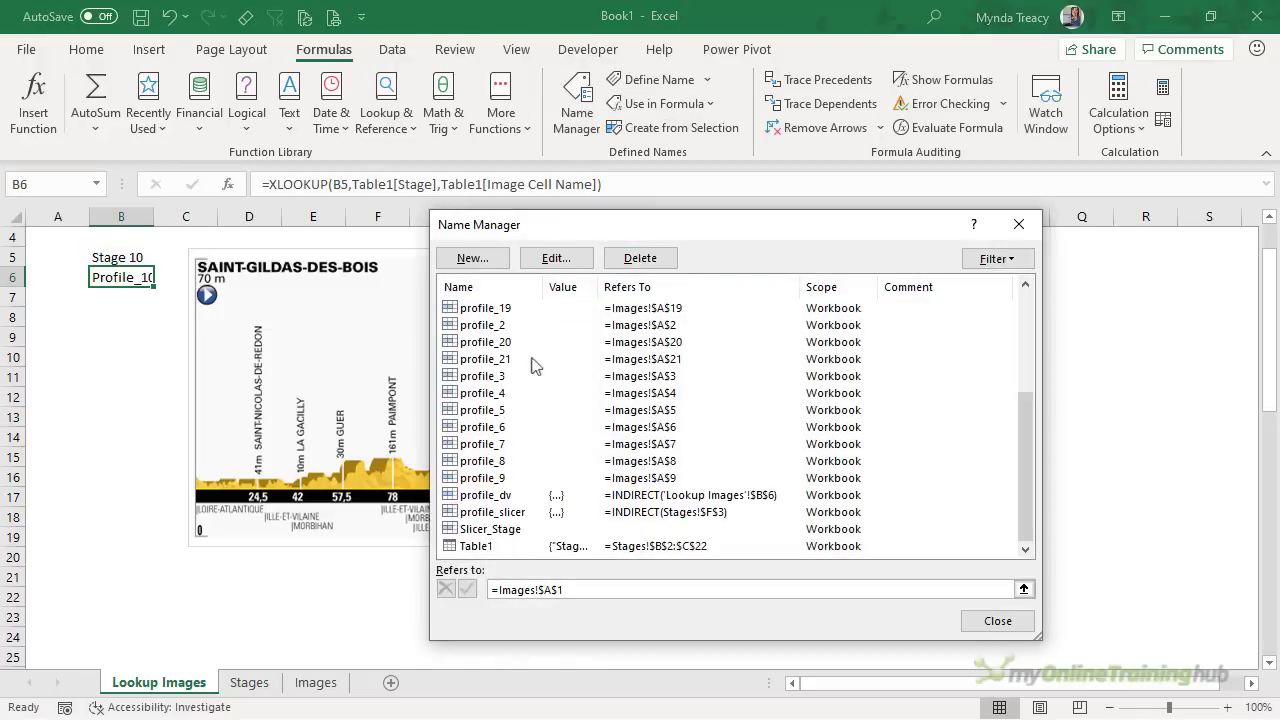
{"action": "left_click", "coordinate": [520, 495]}
{"action": "left_click_drag", "start_coordinate": [555, 590], "coordinate": [664, 592]}
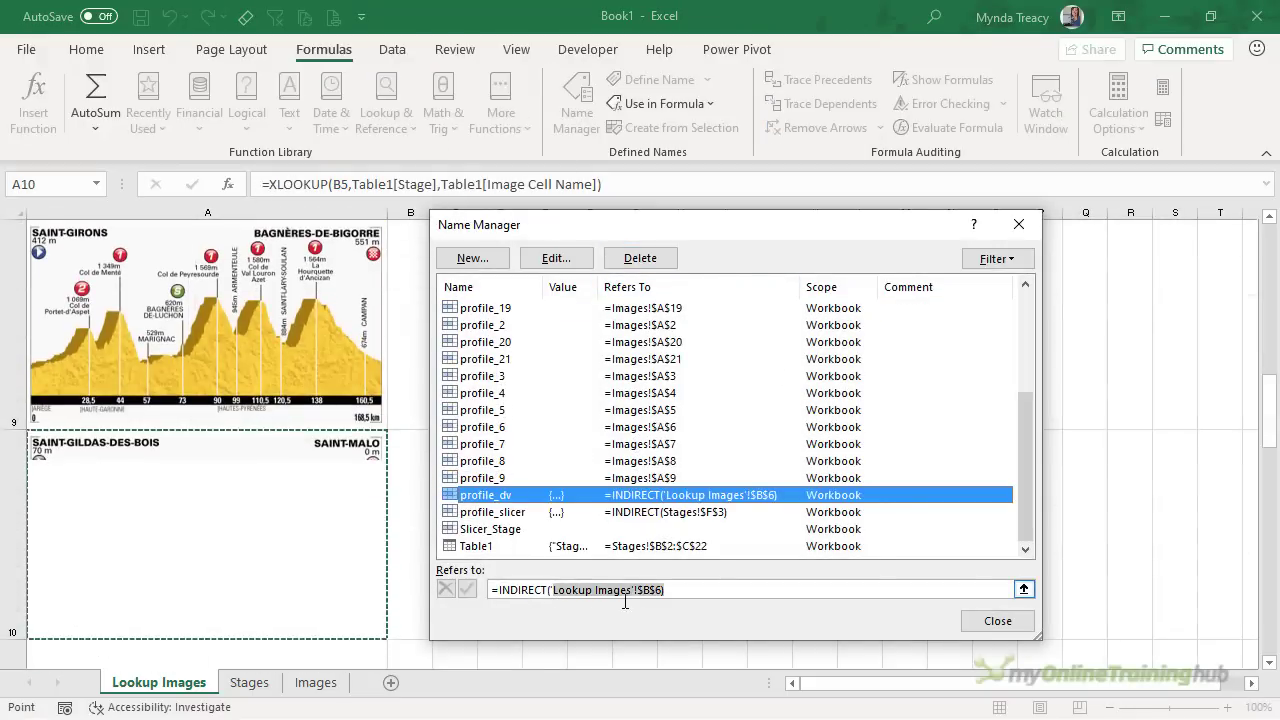
{"action": "key", "text": "ctrl+v"}
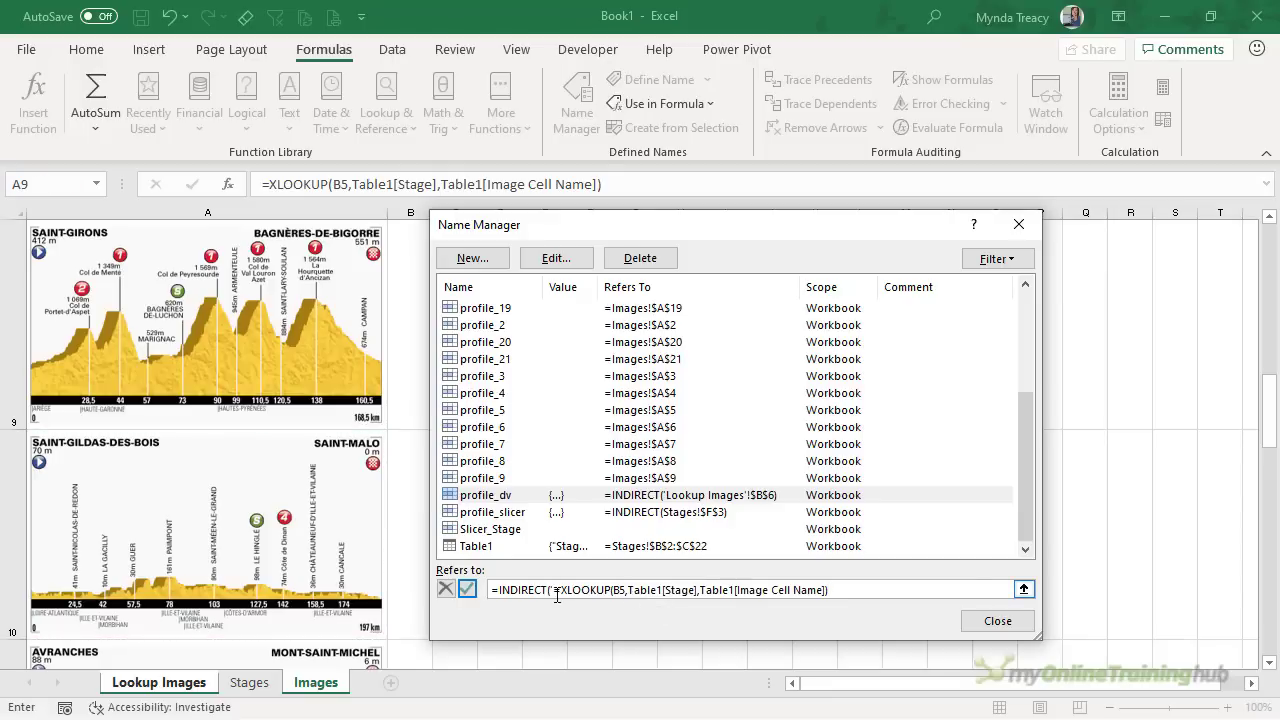
{"action": "left_click", "coordinate": [556, 590]}
{"action": "key", "text": "BackSpace"}
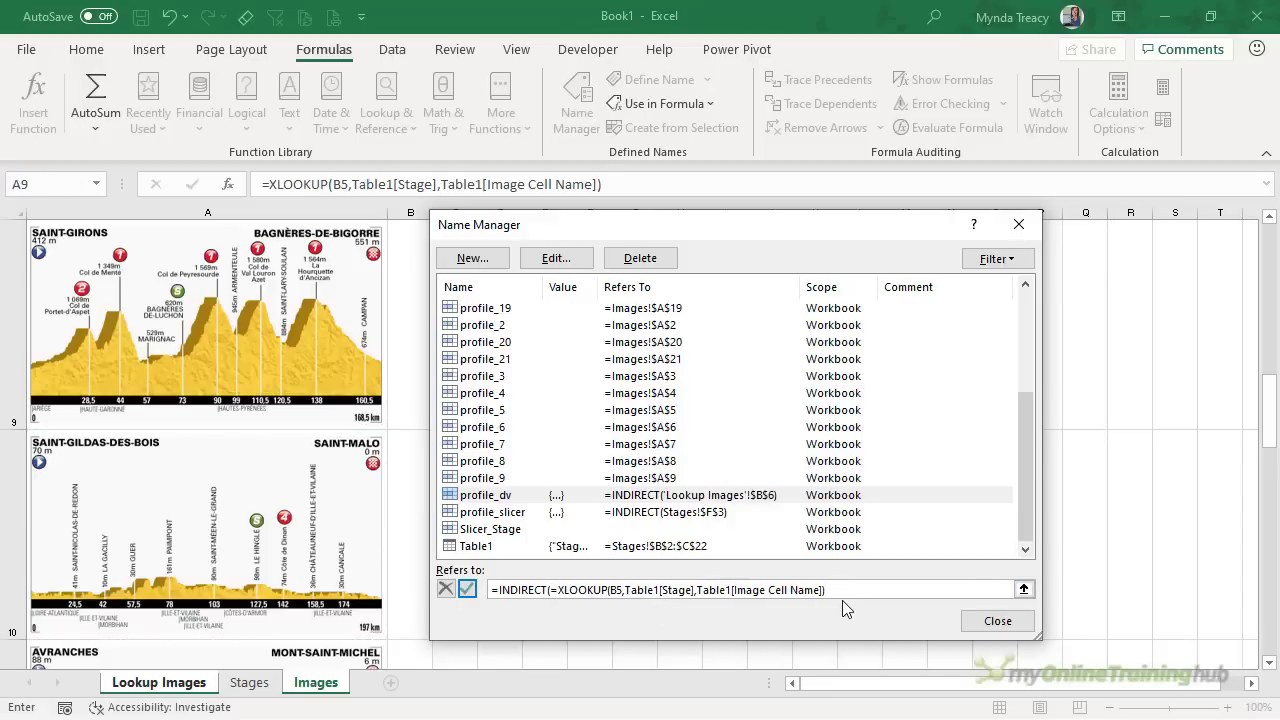
{"action": "left_click", "coordinate": [1013, 630]}
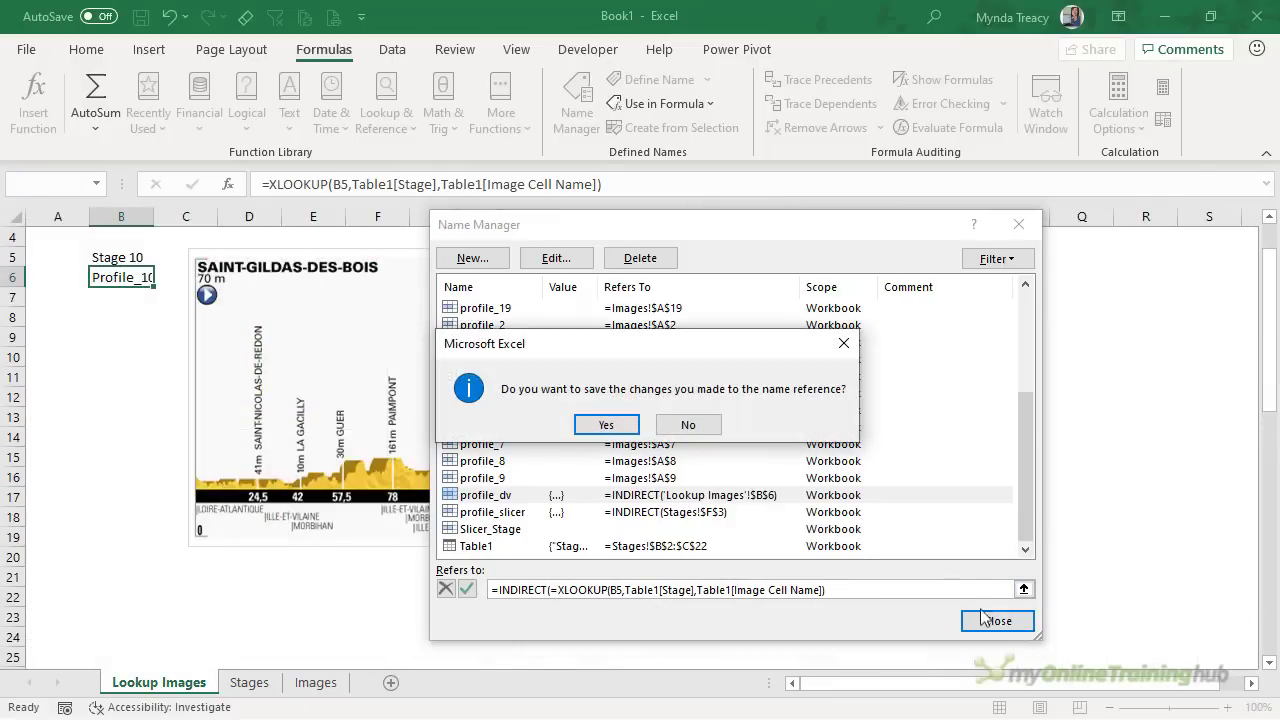
{"action": "left_click", "coordinate": [707, 428]}
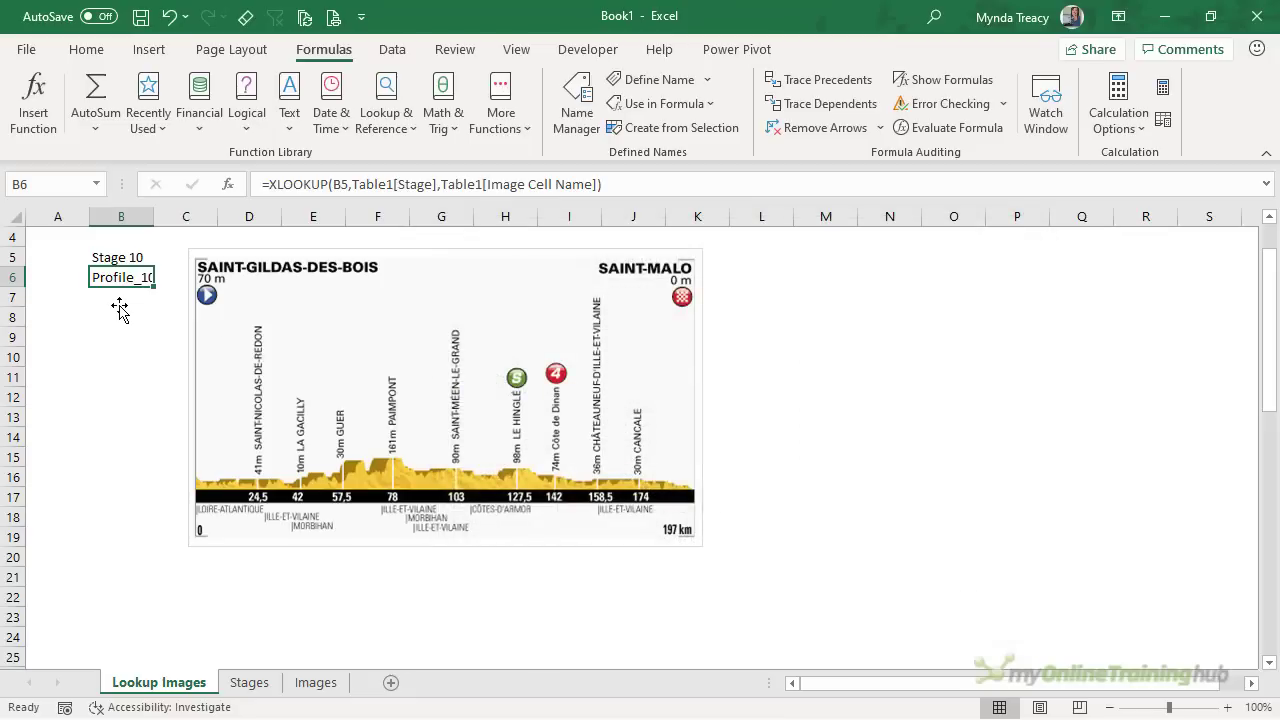
Step: Pick Stage 13 in the B5 dropdown, then Stage 3 in the slicer to show Ajaccio–Calvi
{"action": "left_click", "coordinate": [119, 302]}
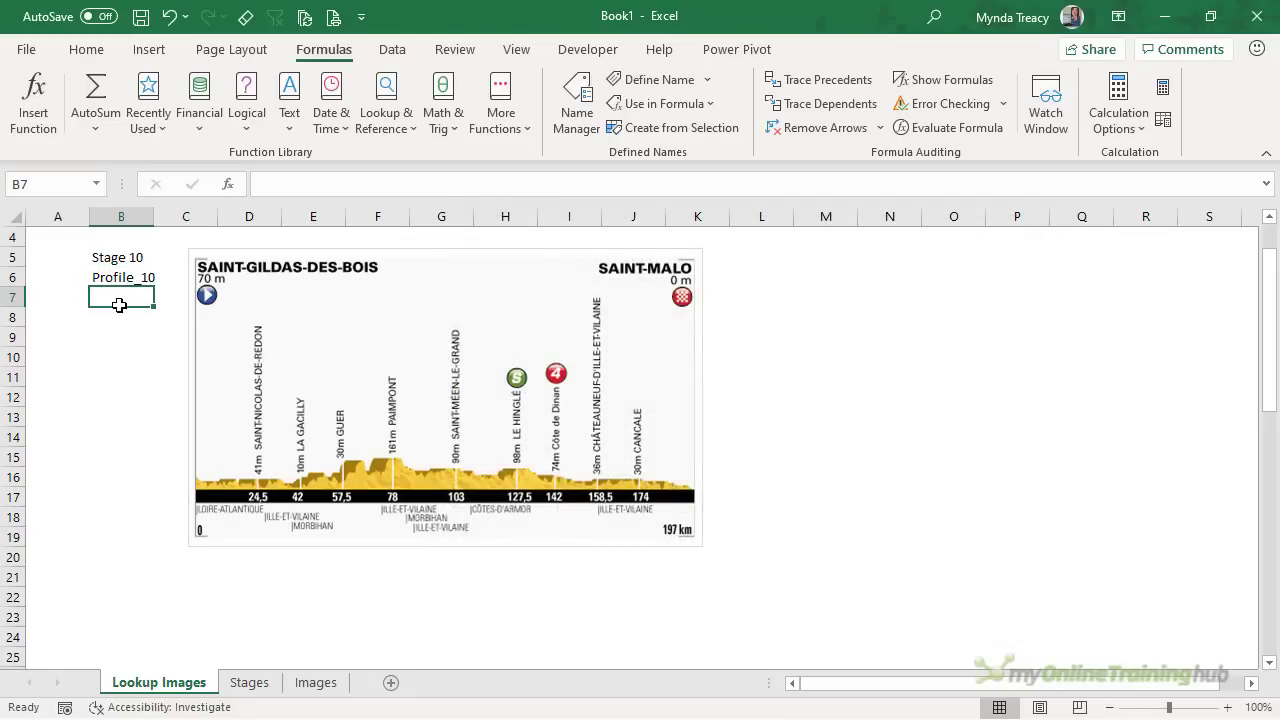
{"action": "scroll", "coordinate": [119, 307], "scroll_direction": "up", "scroll_amount": 1}
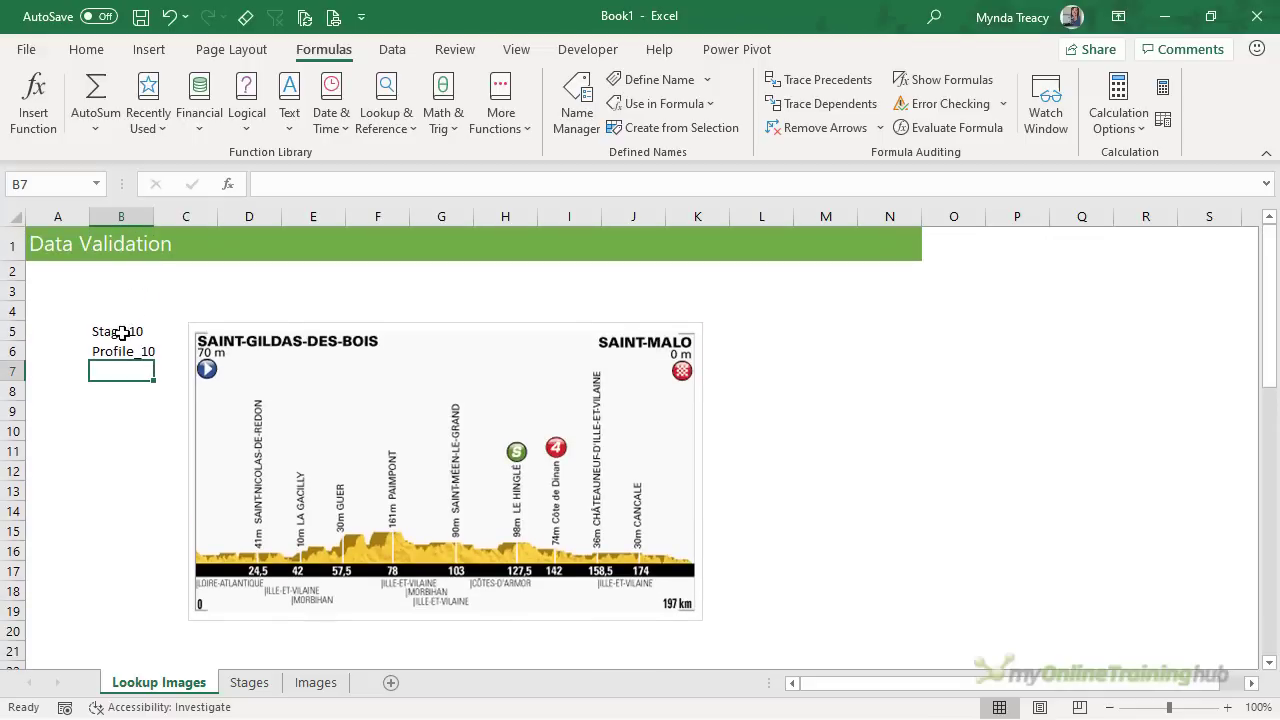
{"action": "left_click", "coordinate": [120, 332]}
{"action": "left_click", "coordinate": [162, 331]}
{"action": "left_click", "coordinate": [127, 396]}
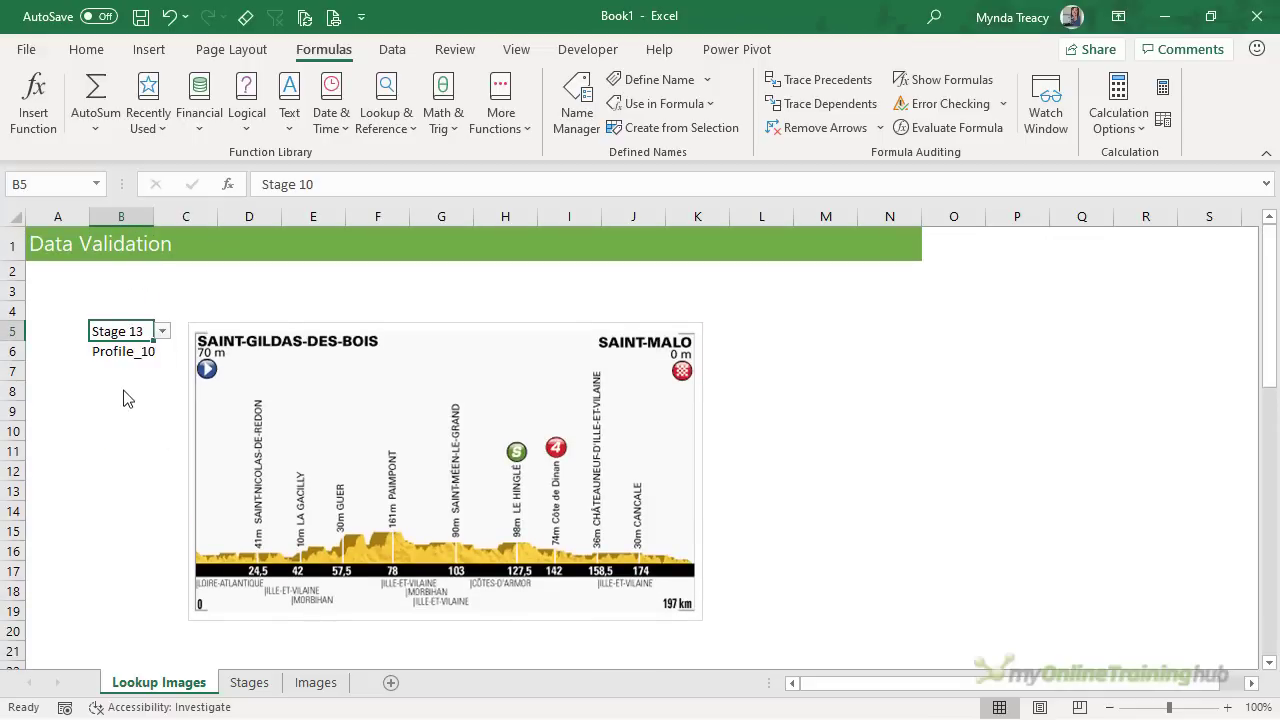
{"action": "left_click", "coordinate": [120, 449]}
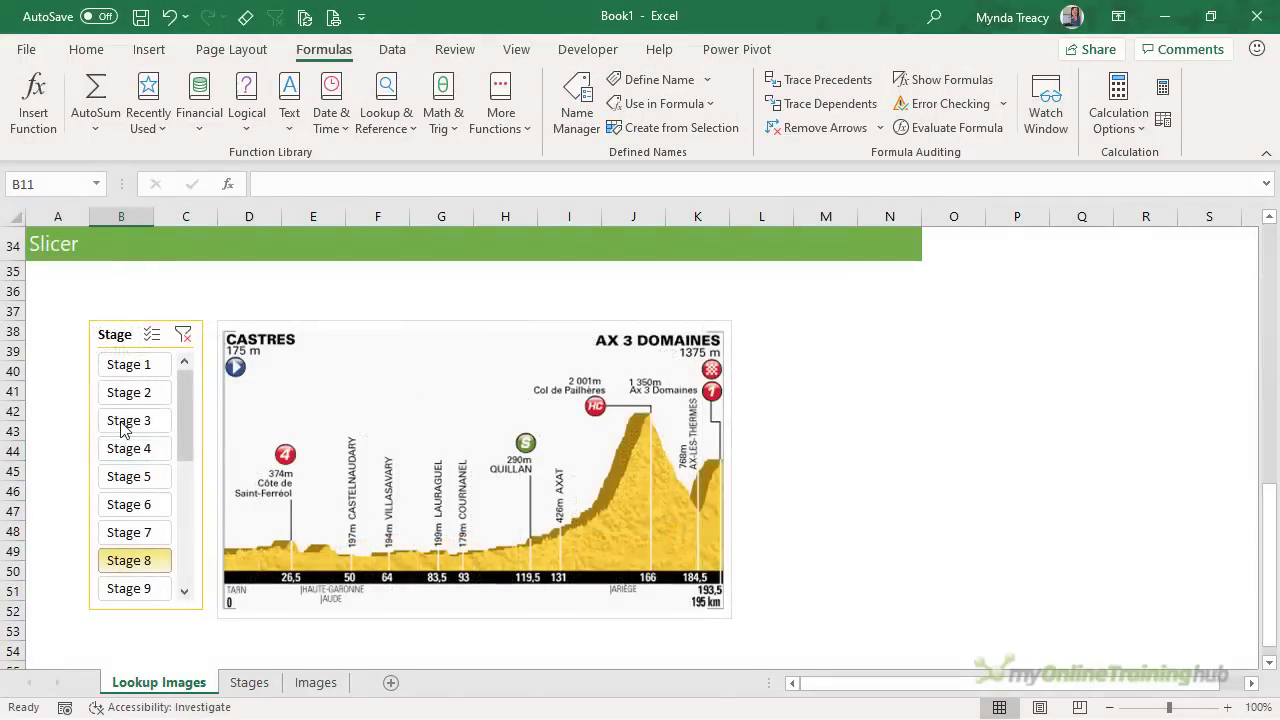
{"action": "left_click", "coordinate": [121, 420]}
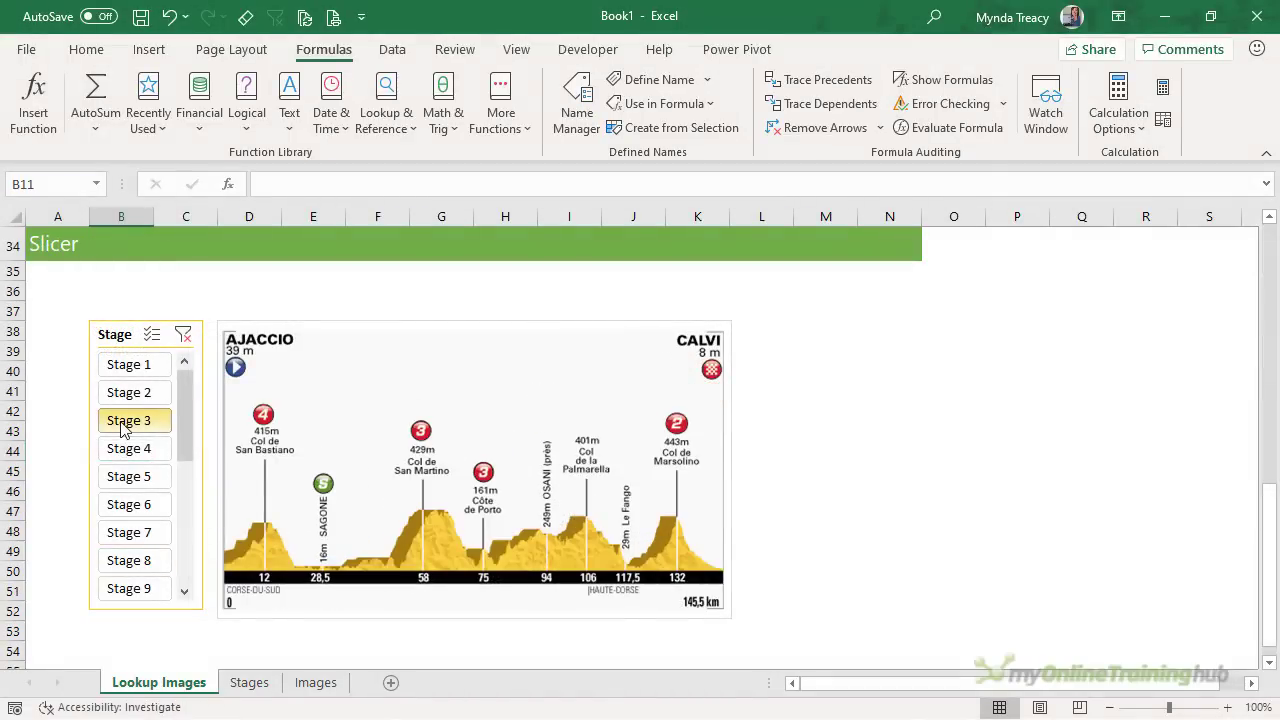